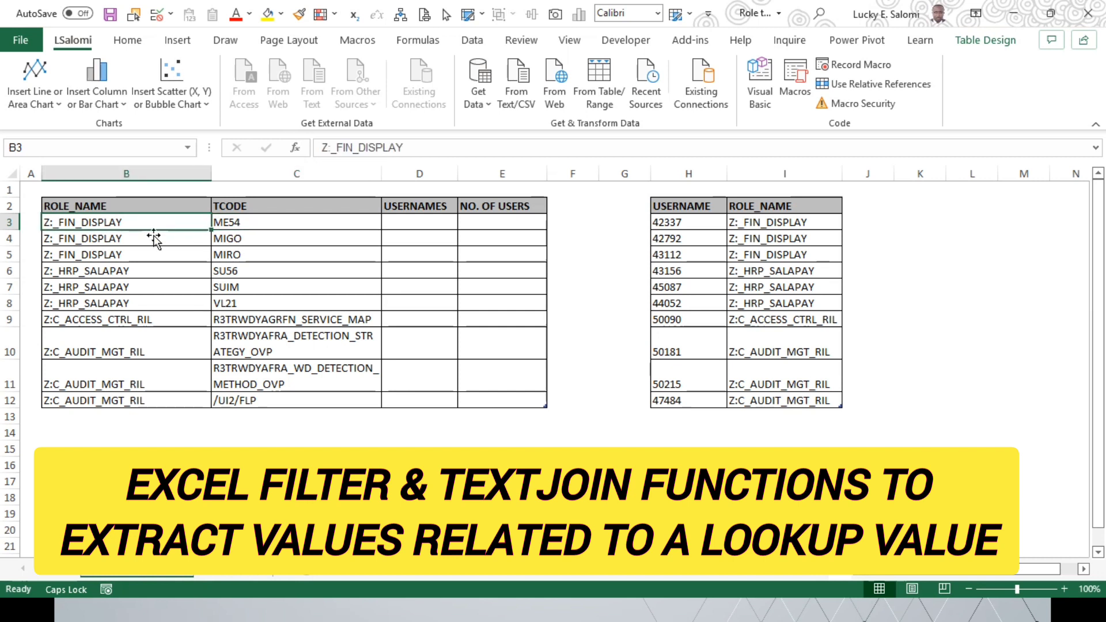
Step: Examine the columns of the role and transaction code table and the separate username and role table
click(291, 234)
click(157, 235)
click(409, 235)
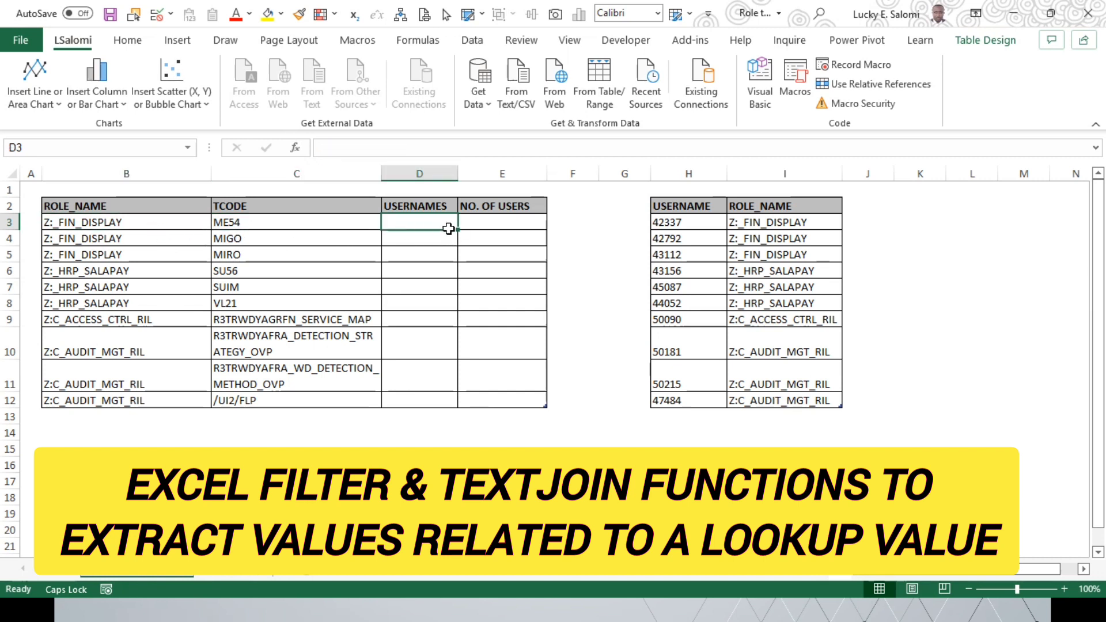
click(514, 227)
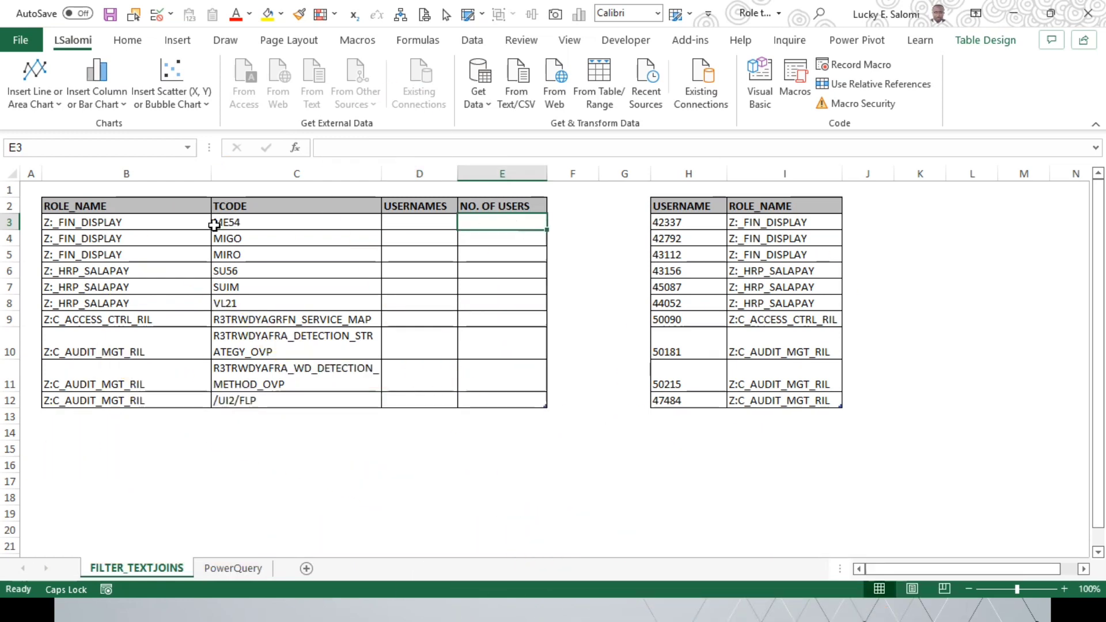
click(168, 227)
drag(697, 232, 824, 403)
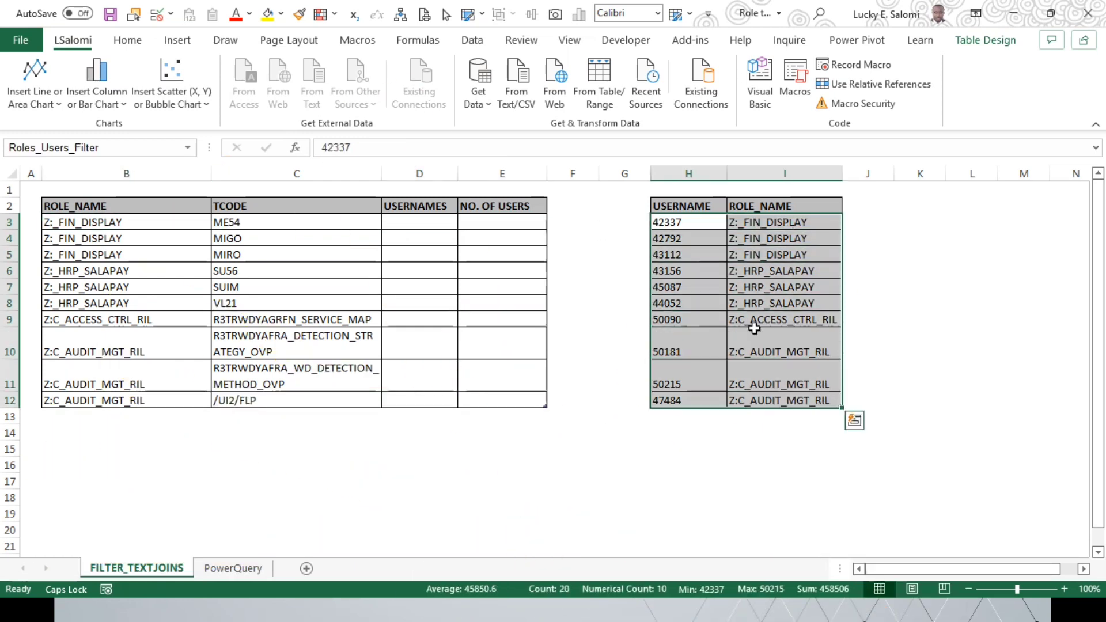
click(117, 228)
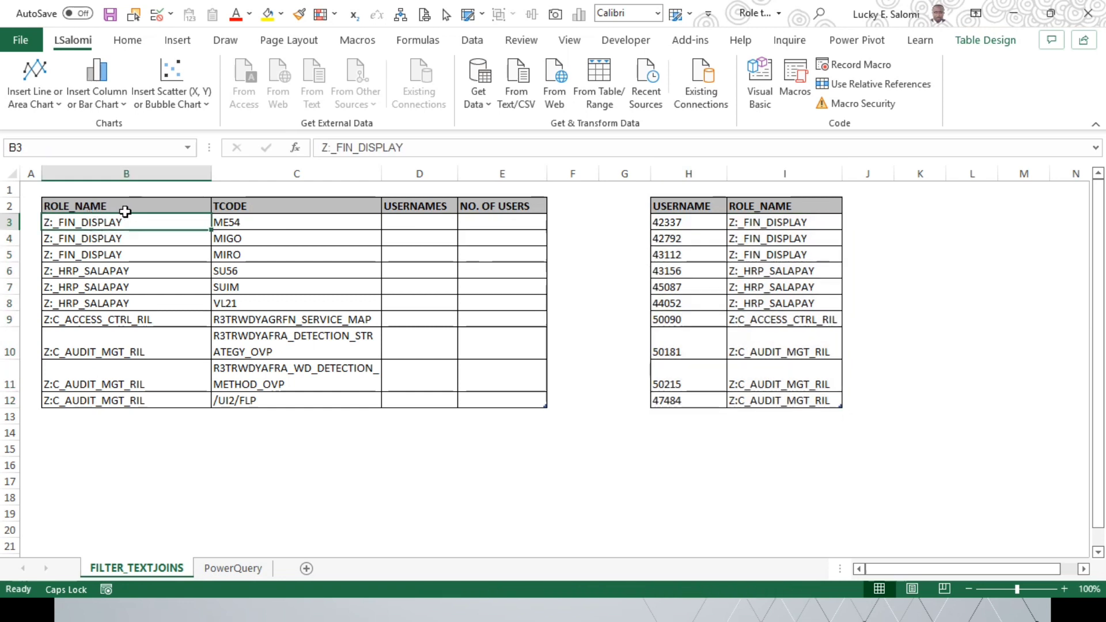
Step: Examine which TCODE entries belong to each ROLE_NAME group in the role table, from Z:_FIN_DISPLAY down to Z:C_AUDIT_MGT_RIL
drag(260, 229, 228, 259)
click(124, 228)
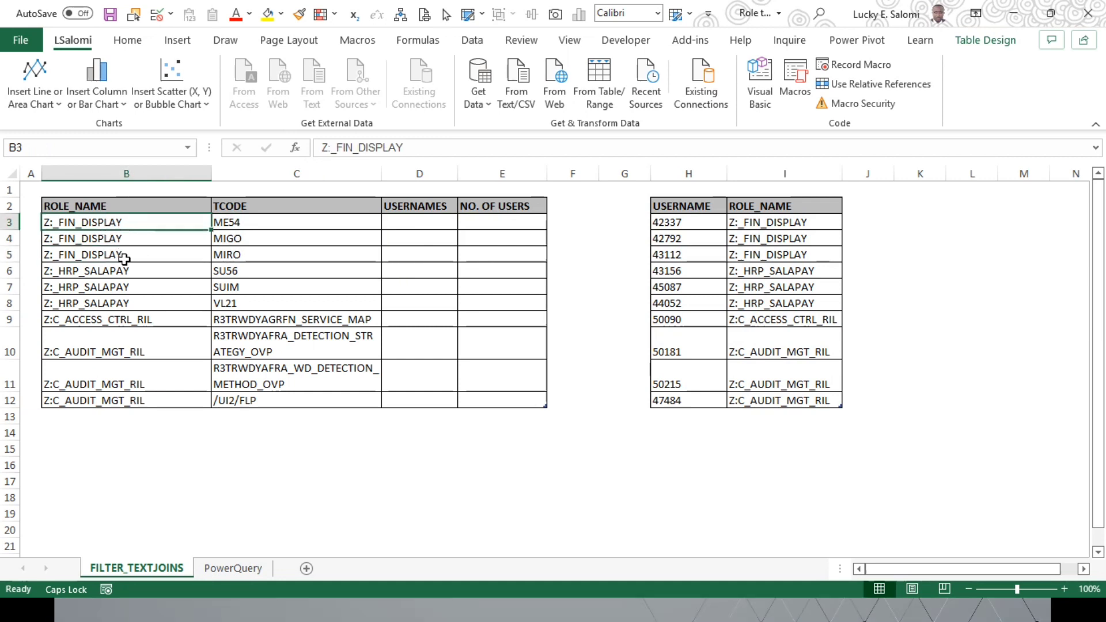
click(100, 243)
click(106, 229)
drag(258, 231, 257, 257)
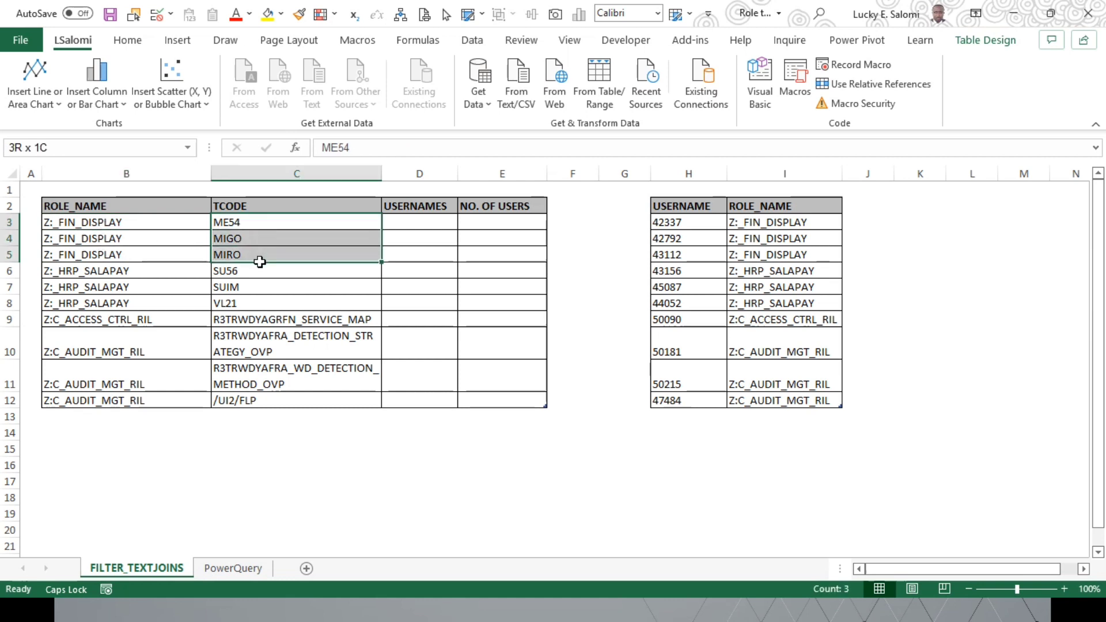
click(91, 228)
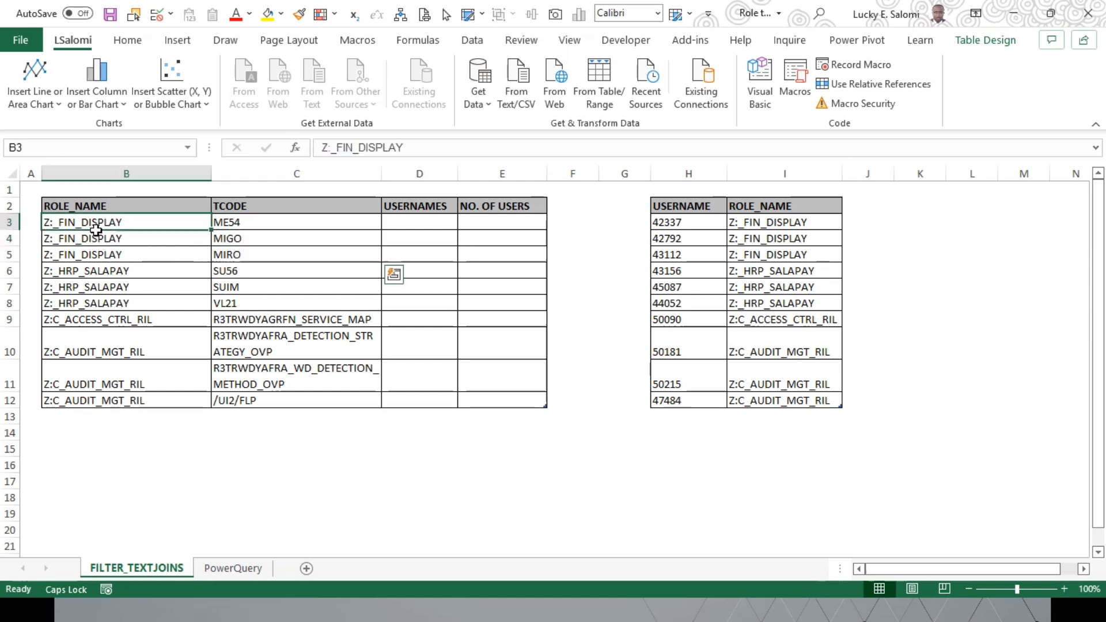
drag(250, 225, 252, 257)
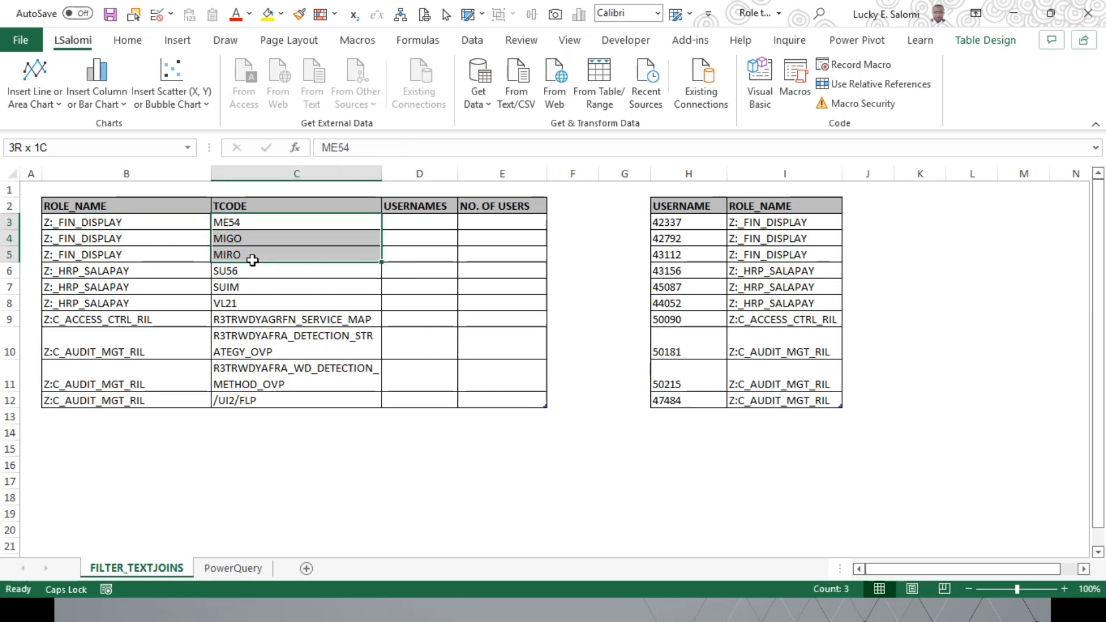
drag(153, 276, 151, 313)
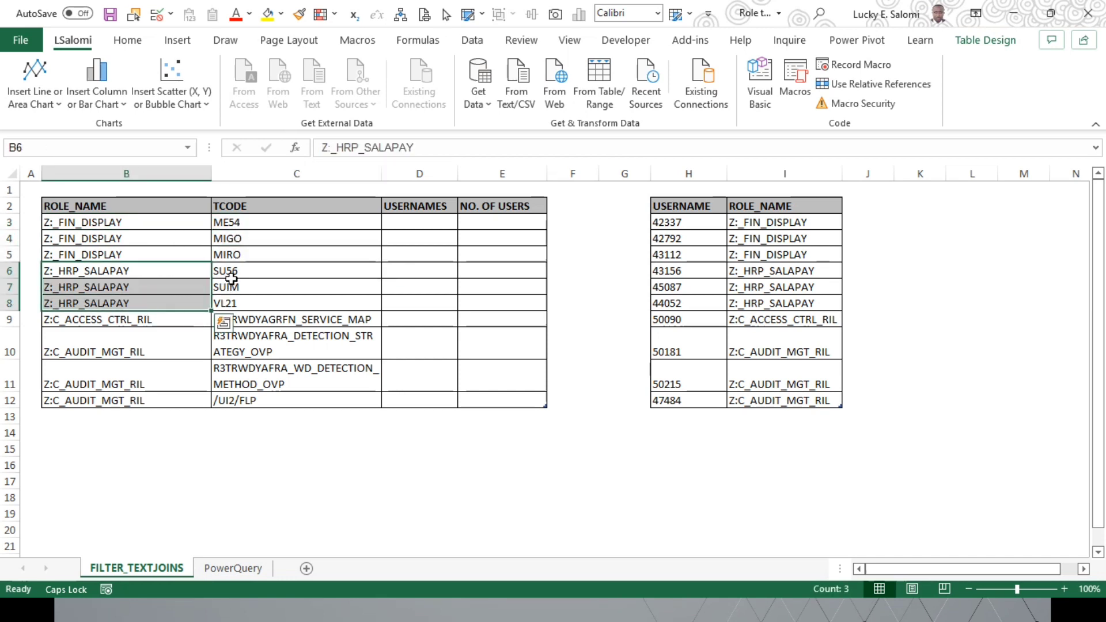
drag(227, 271, 242, 309)
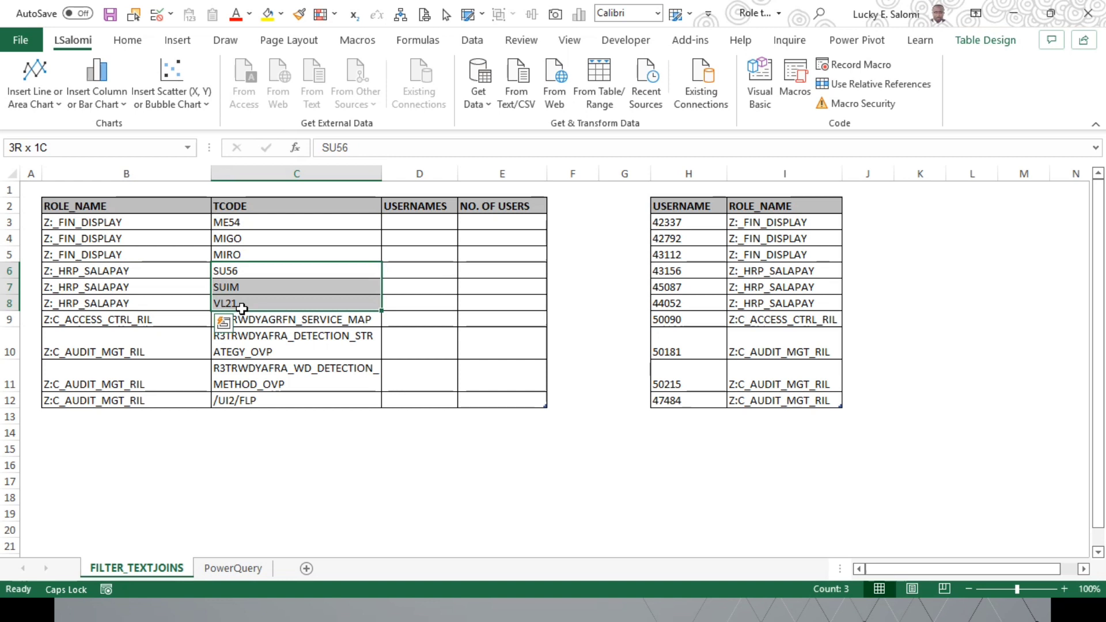
click(143, 321)
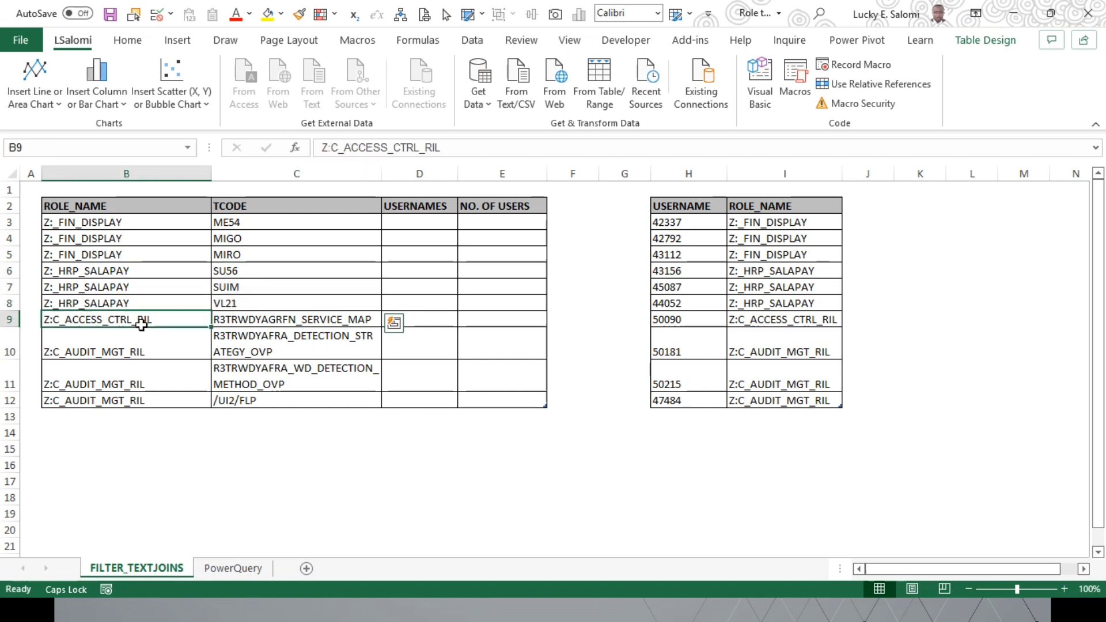
click(259, 325)
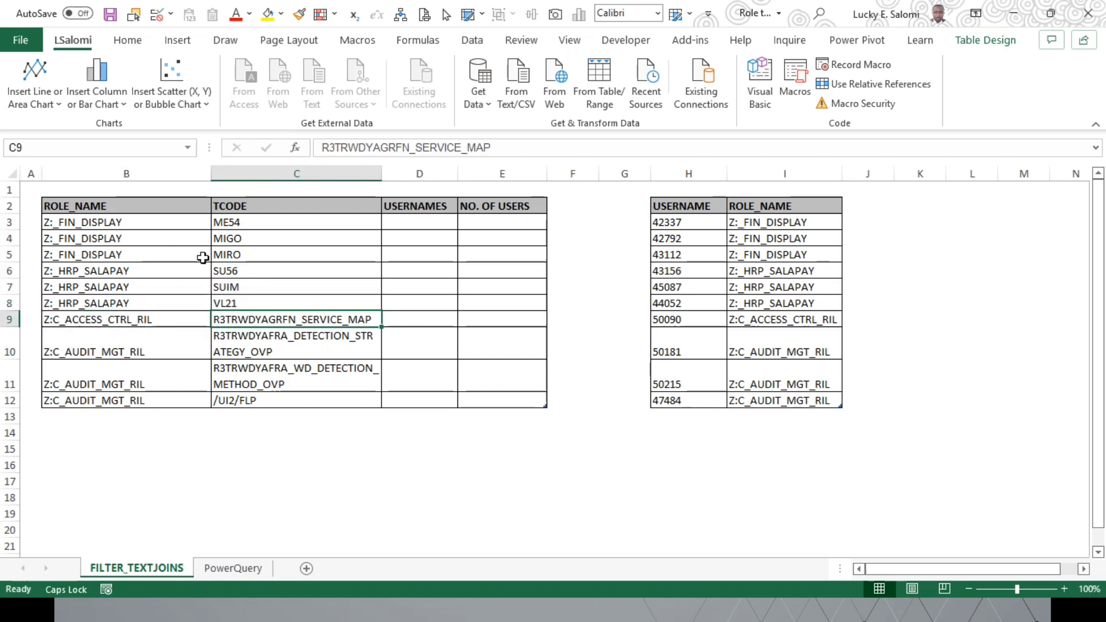
drag(156, 354, 161, 402)
drag(245, 353, 254, 398)
Step: Compare the roles and transaction codes with the USERNAME and ROLE_NAME lookup table to see how usernames relate to each role
click(429, 227)
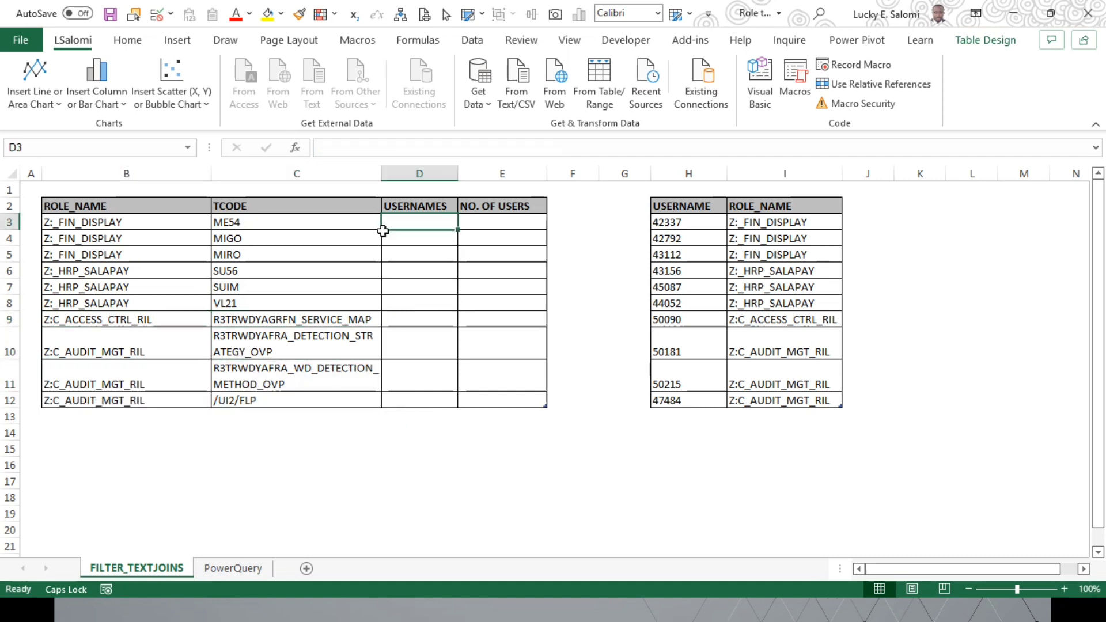
drag(249, 228, 260, 287)
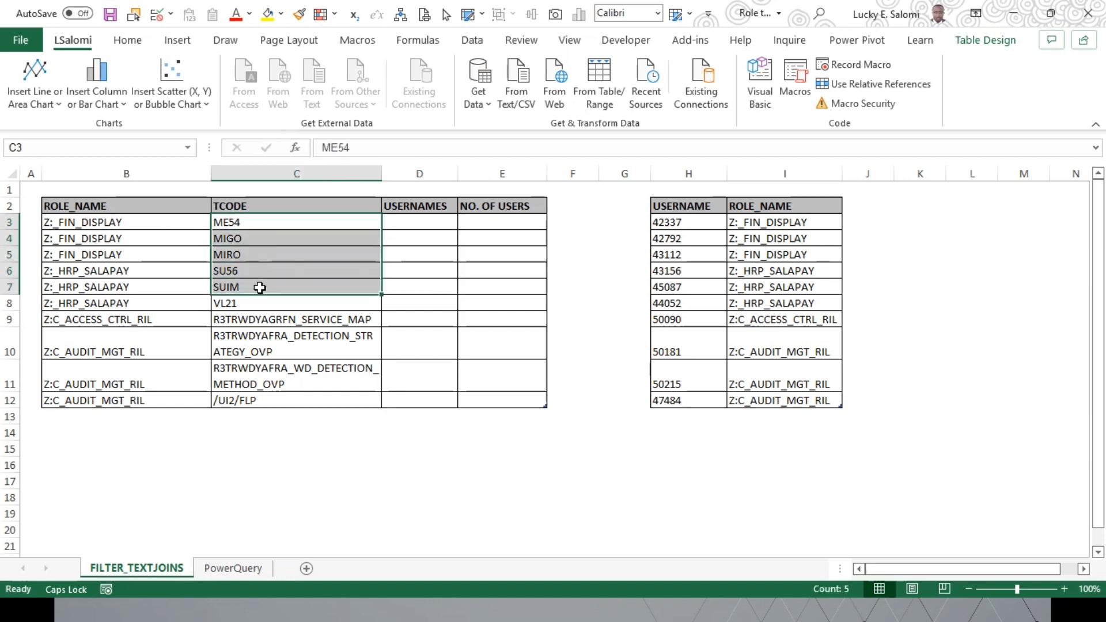
click(267, 230)
click(153, 231)
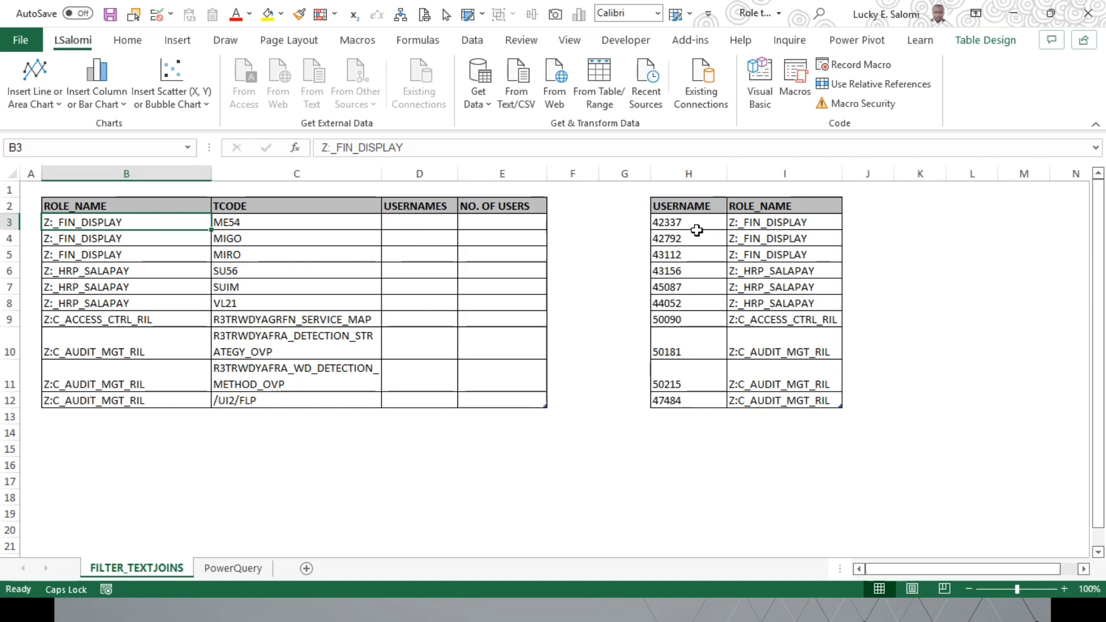
drag(698, 230, 707, 400)
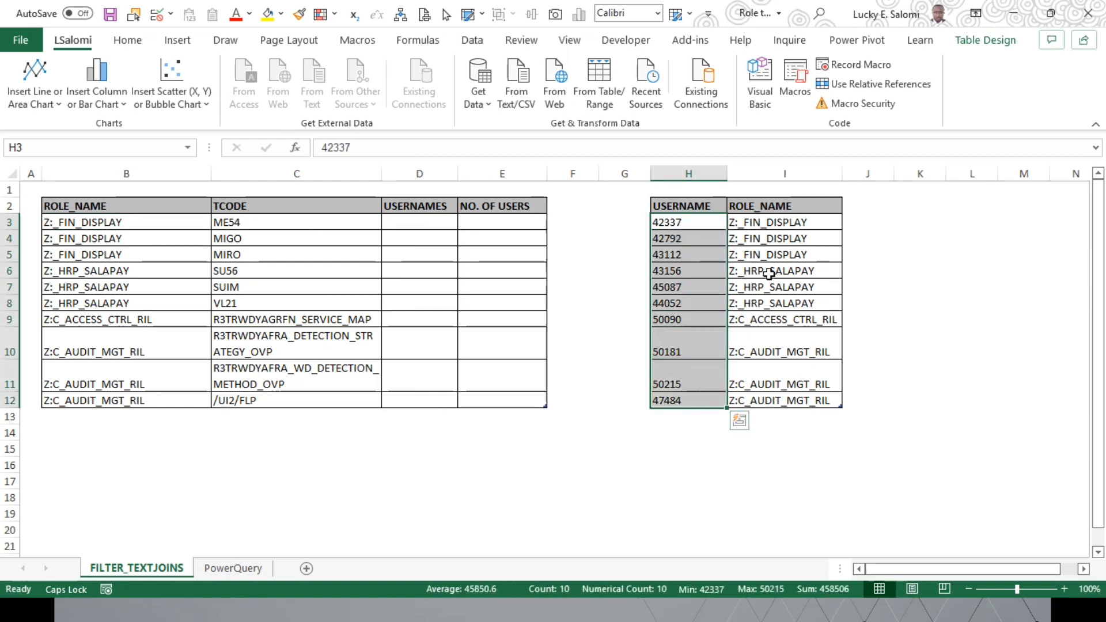
drag(780, 225, 801, 400)
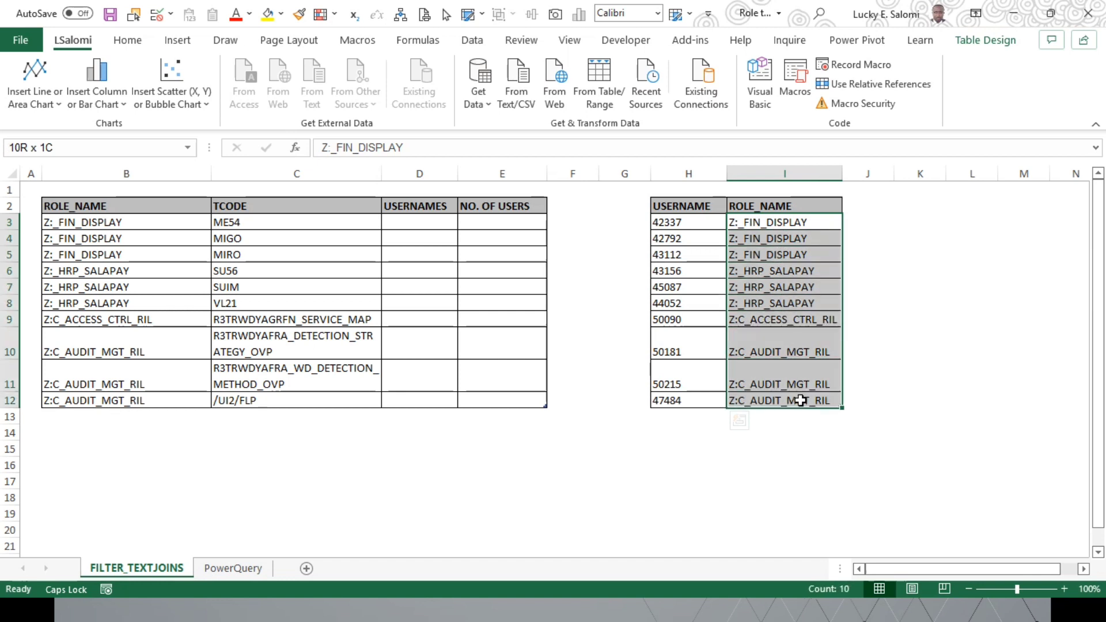
drag(786, 226, 785, 303)
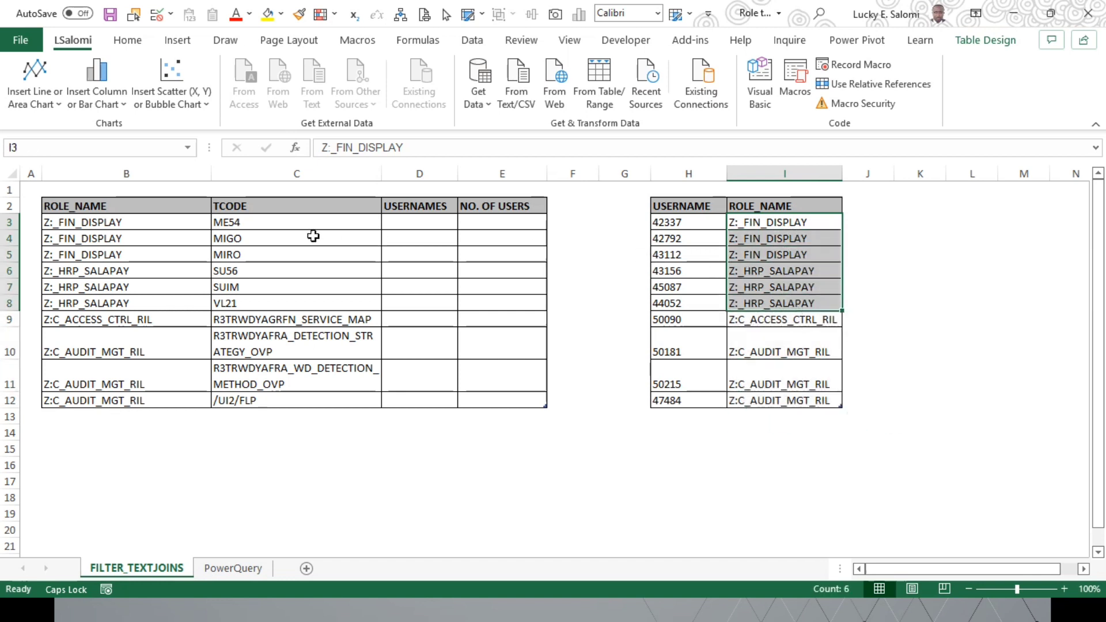
drag(282, 231, 284, 259)
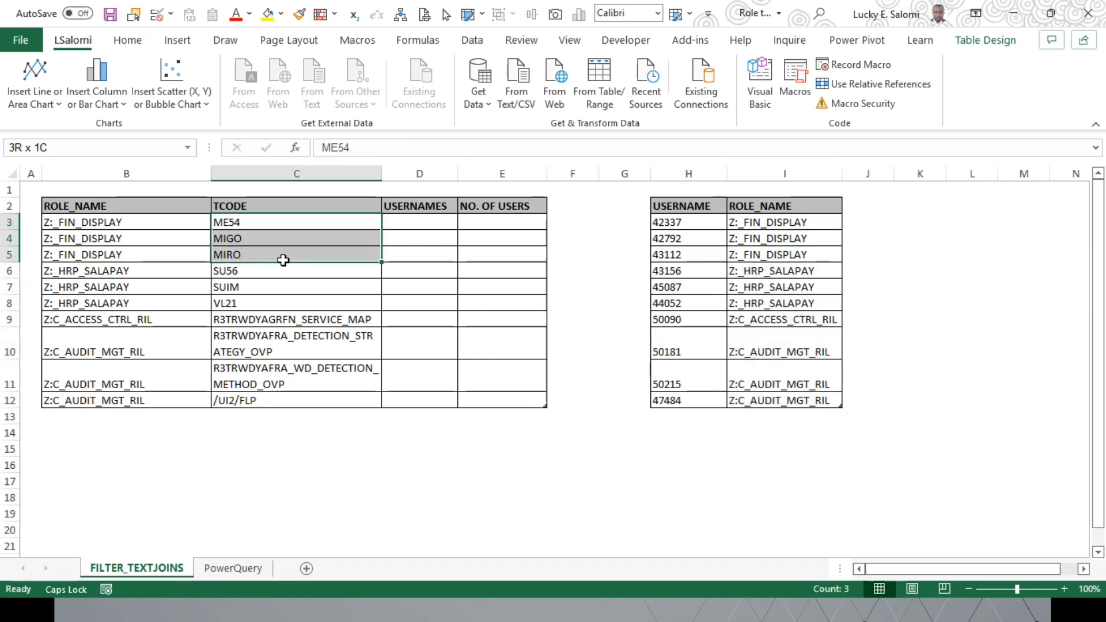
click(443, 227)
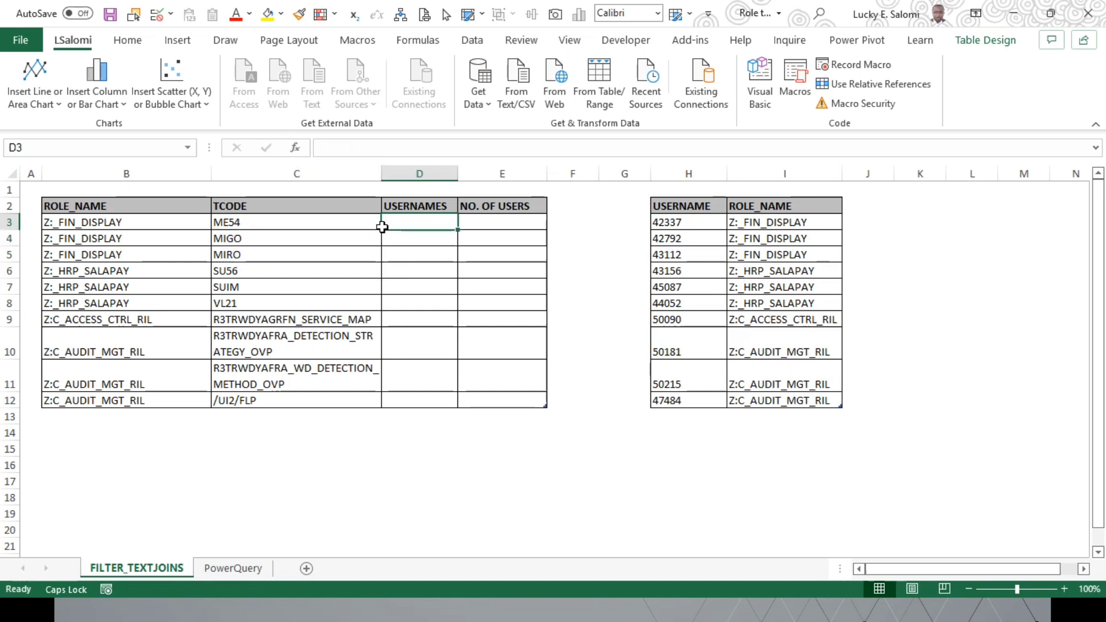
drag(146, 228, 148, 240)
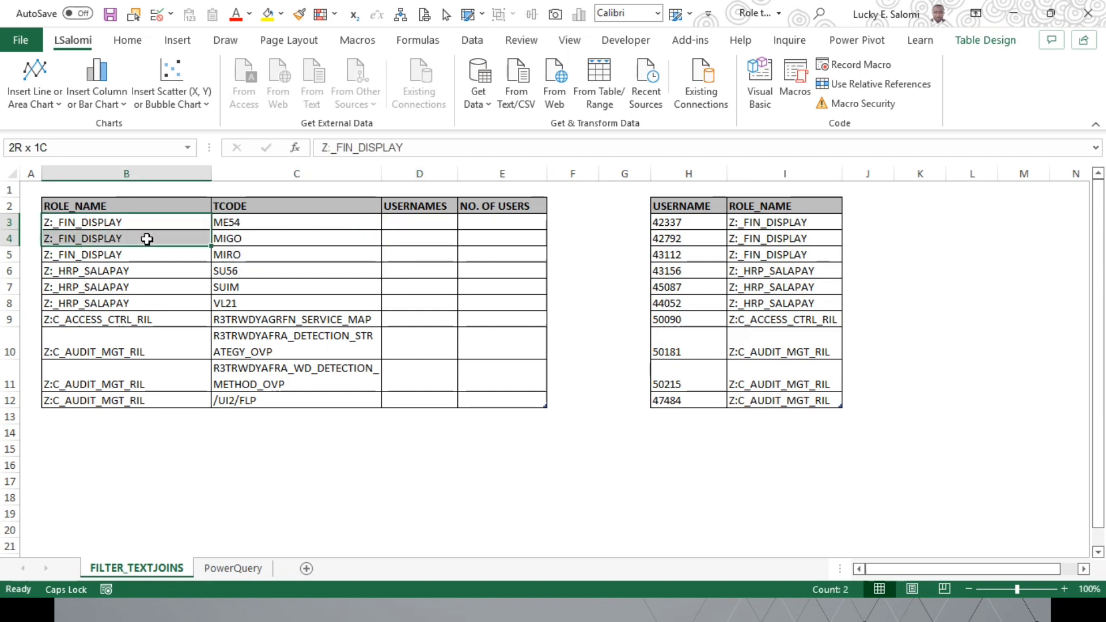
click(276, 224)
click(451, 225)
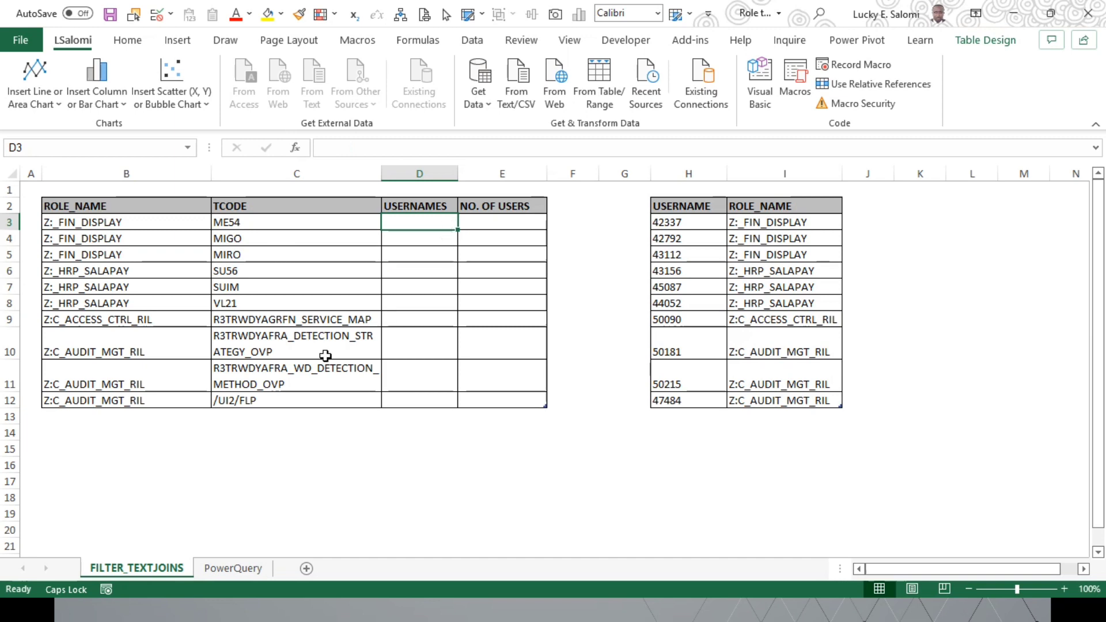
click(239, 573)
click(136, 568)
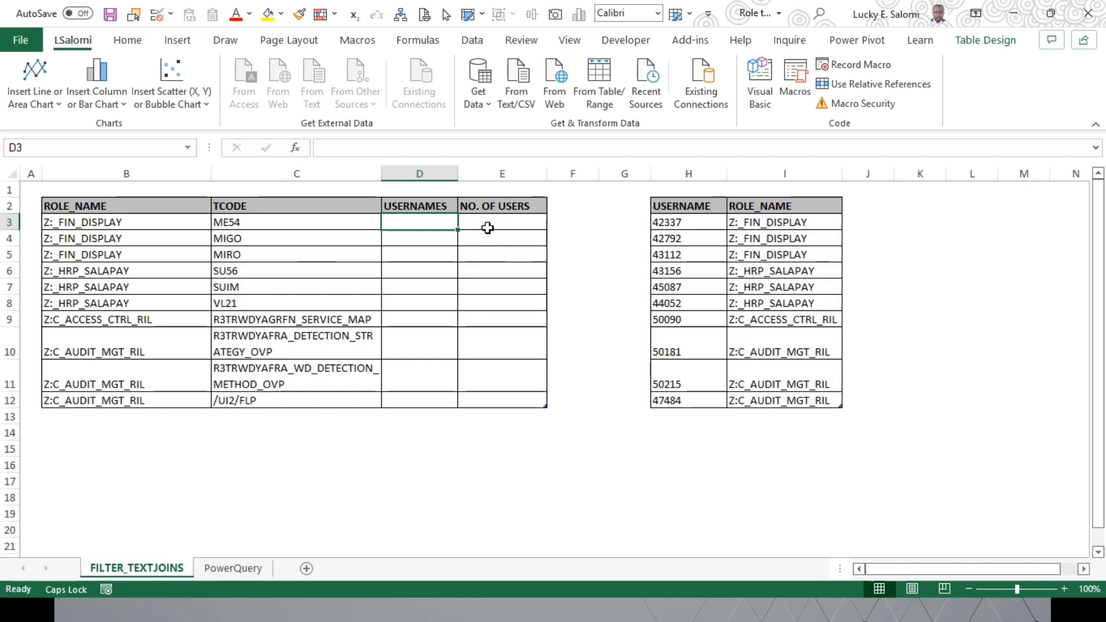
click(507, 228)
click(398, 228)
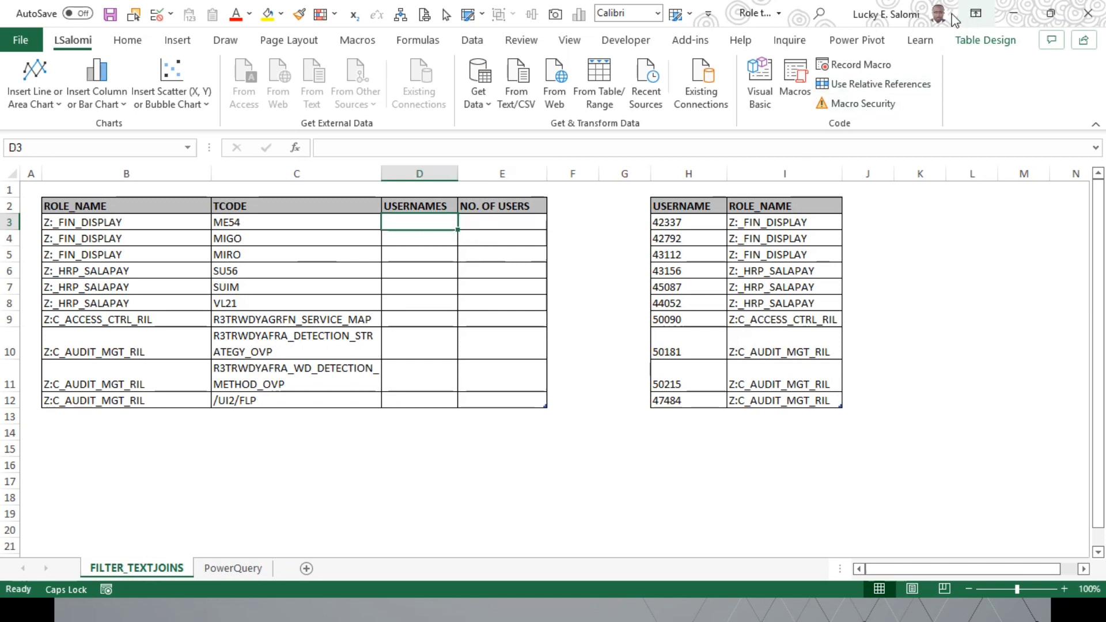
click(280, 228)
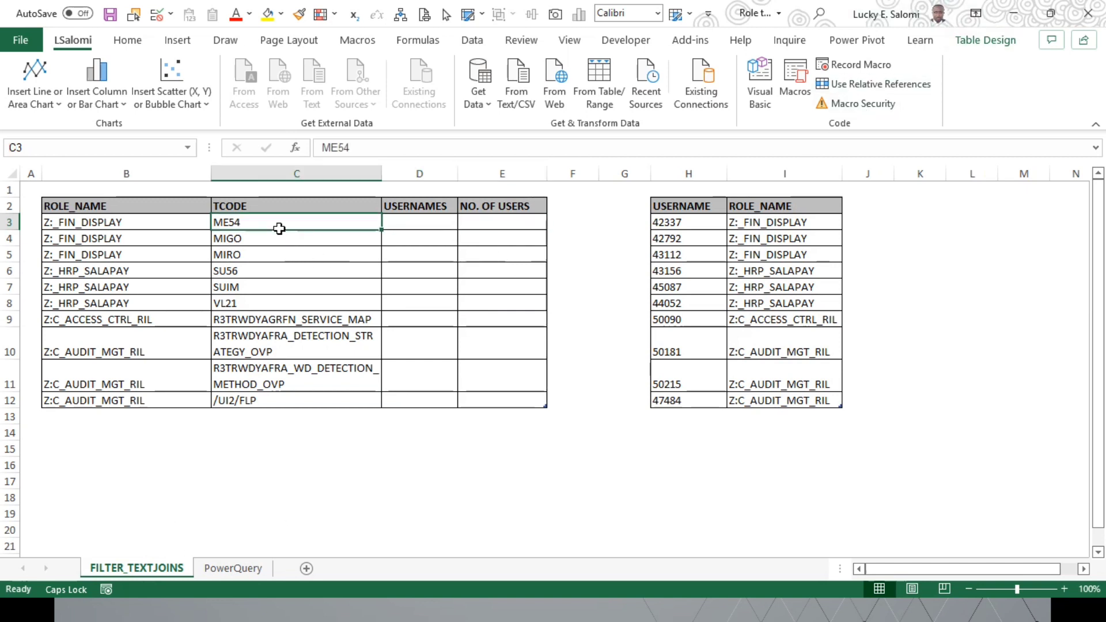
click(441, 227)
click(311, 227)
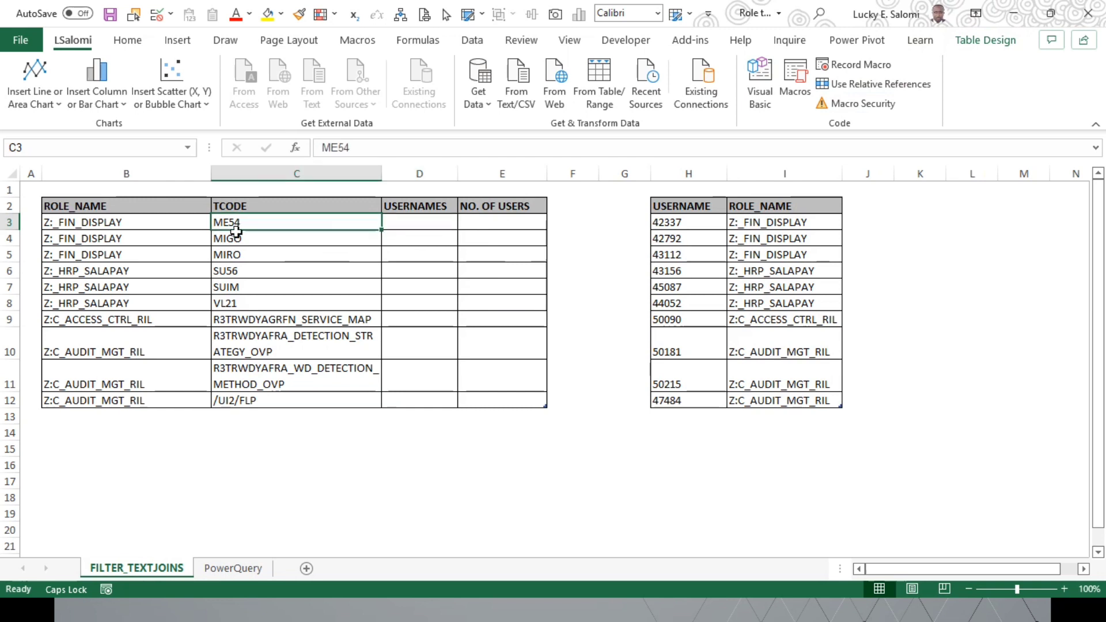
click(155, 227)
click(418, 225)
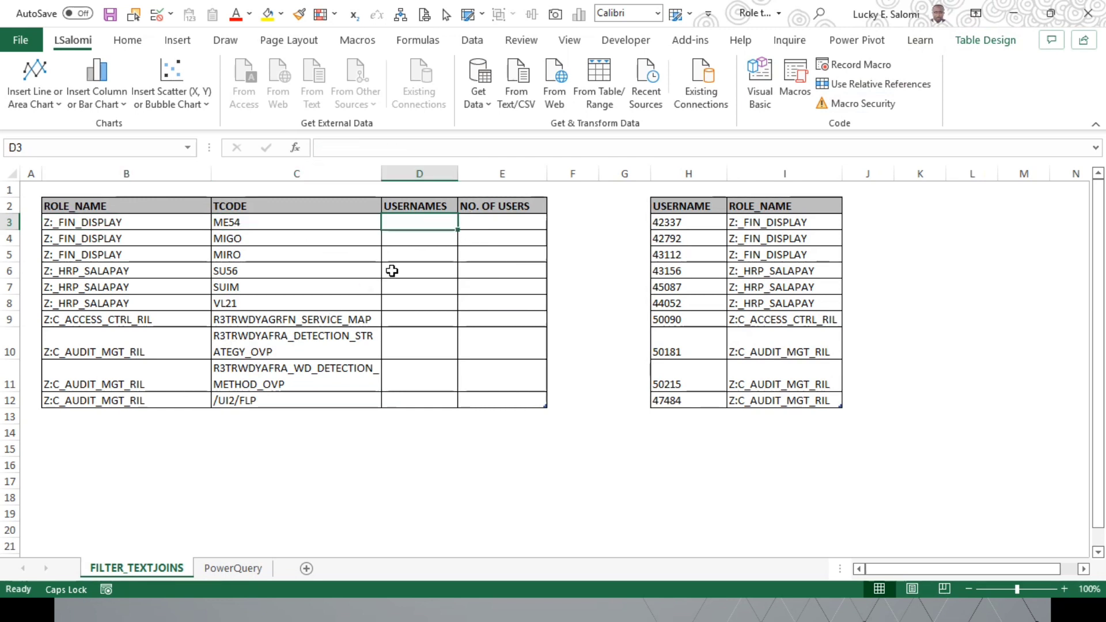
click(271, 227)
click(163, 230)
click(420, 227)
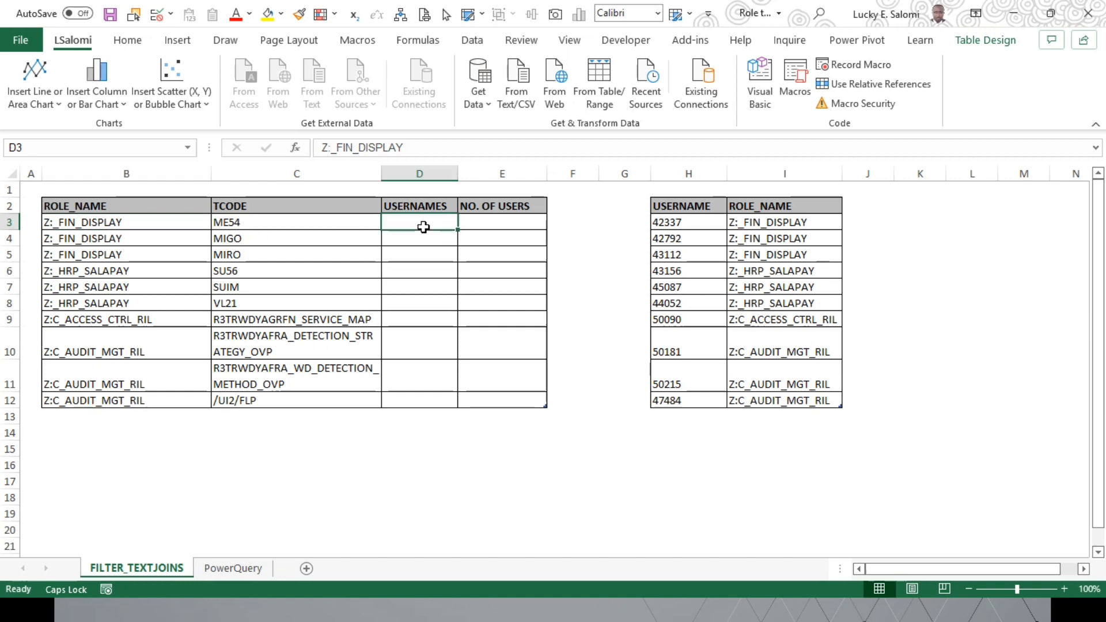
click(295, 228)
Step: Start a FILTER formula in D3 with Roles_Users_Filter[USERNAME] as its array argument
click(413, 224)
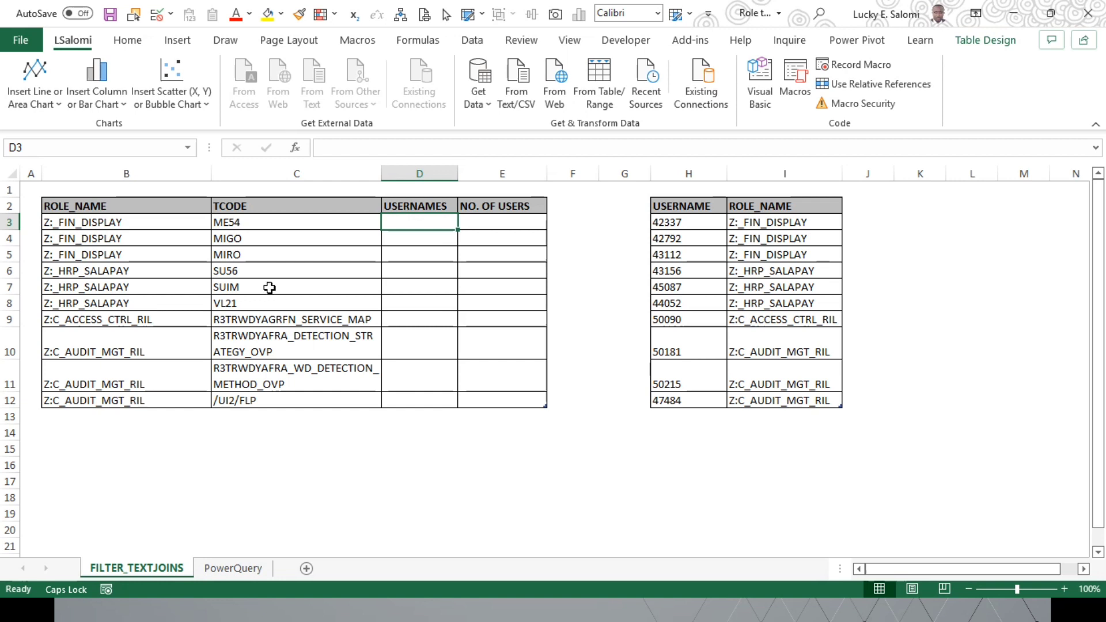
text(=)
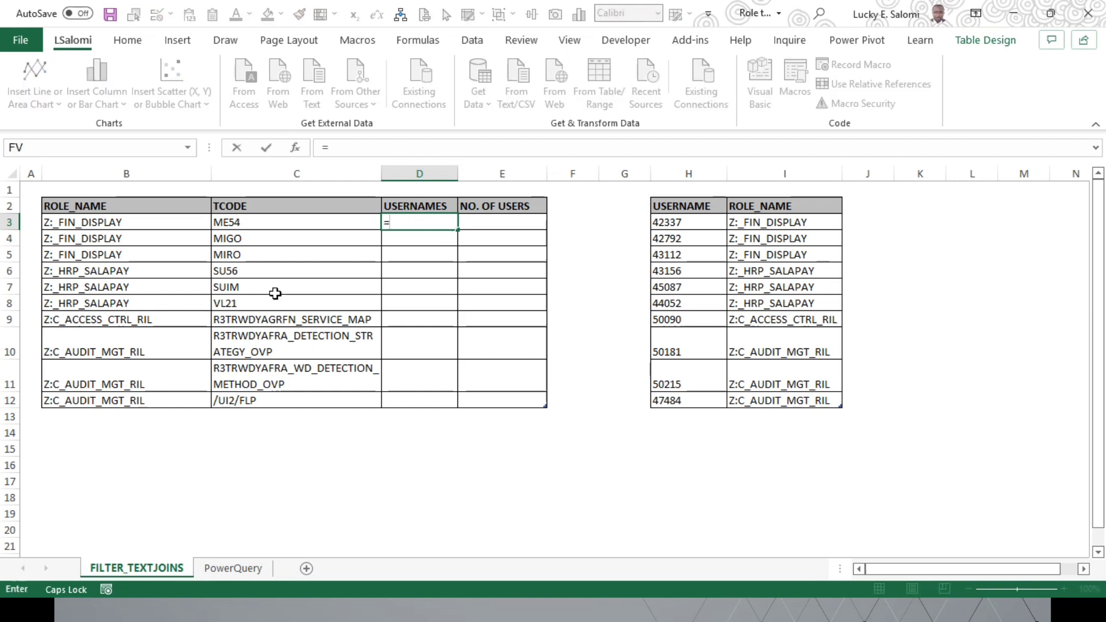
text(FIL)
key(Tab)
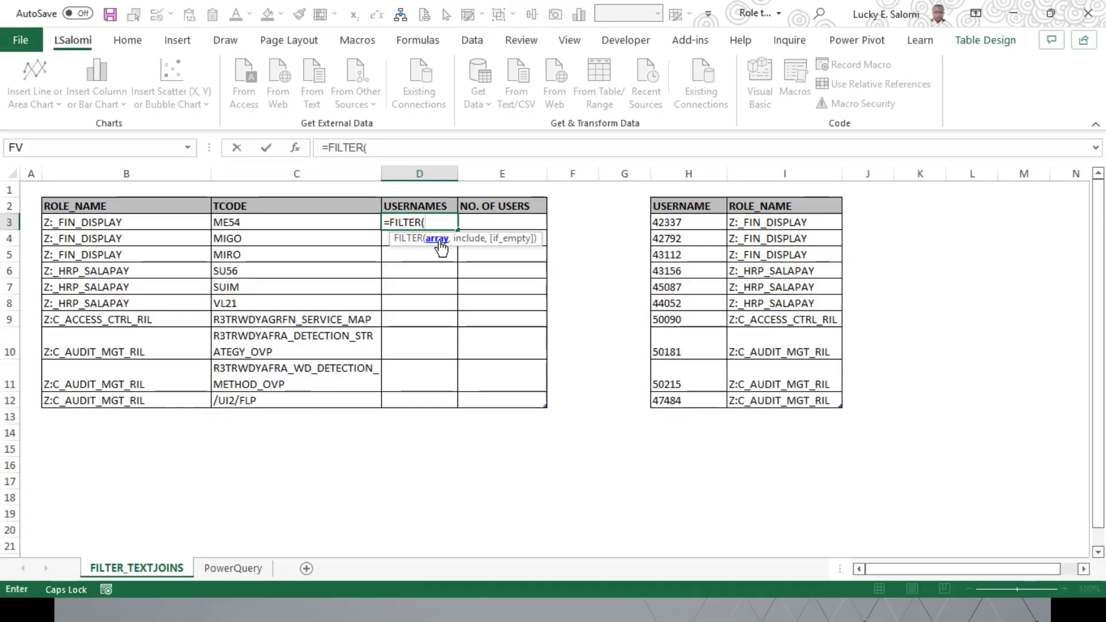
drag(686, 222, 692, 401)
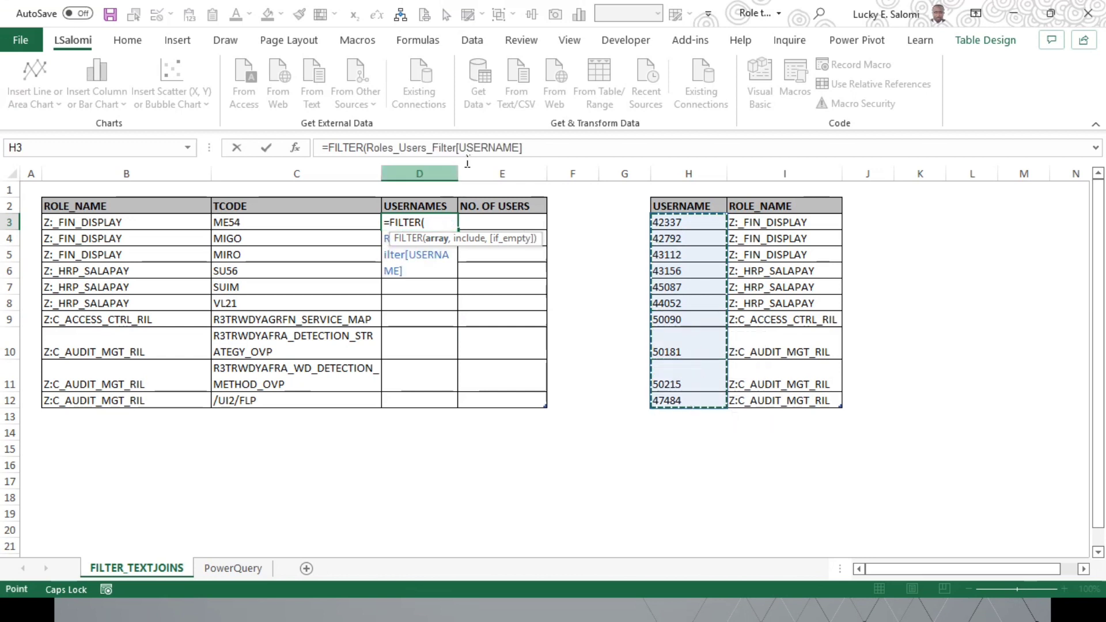
text(,)
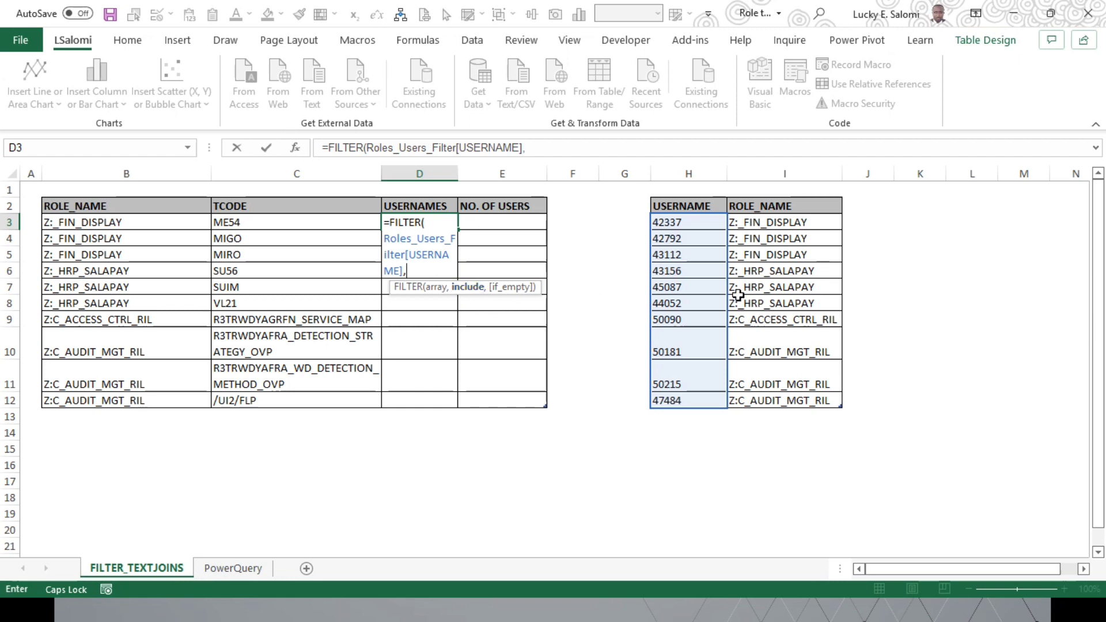
Step: Complete the FILTER formula in D3 with the include condition Roles_Users_Filter[ROLE_NAME]=[@[ROLE_NAME]] and enter it
drag(774, 230, 780, 402)
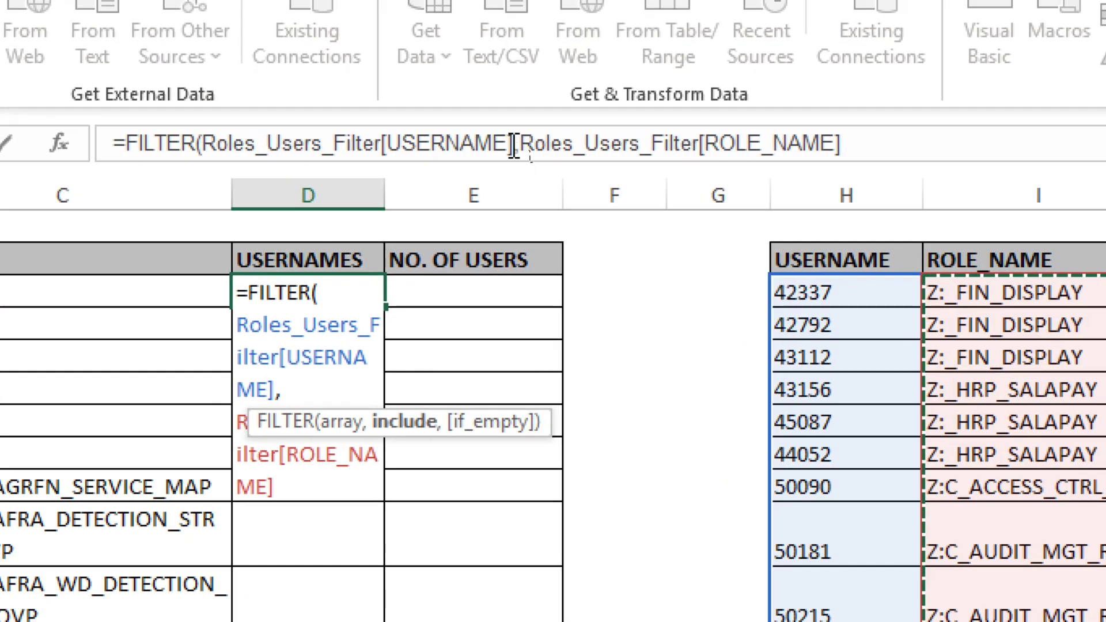
drag(523, 139, 861, 142)
click(868, 144)
text(=)
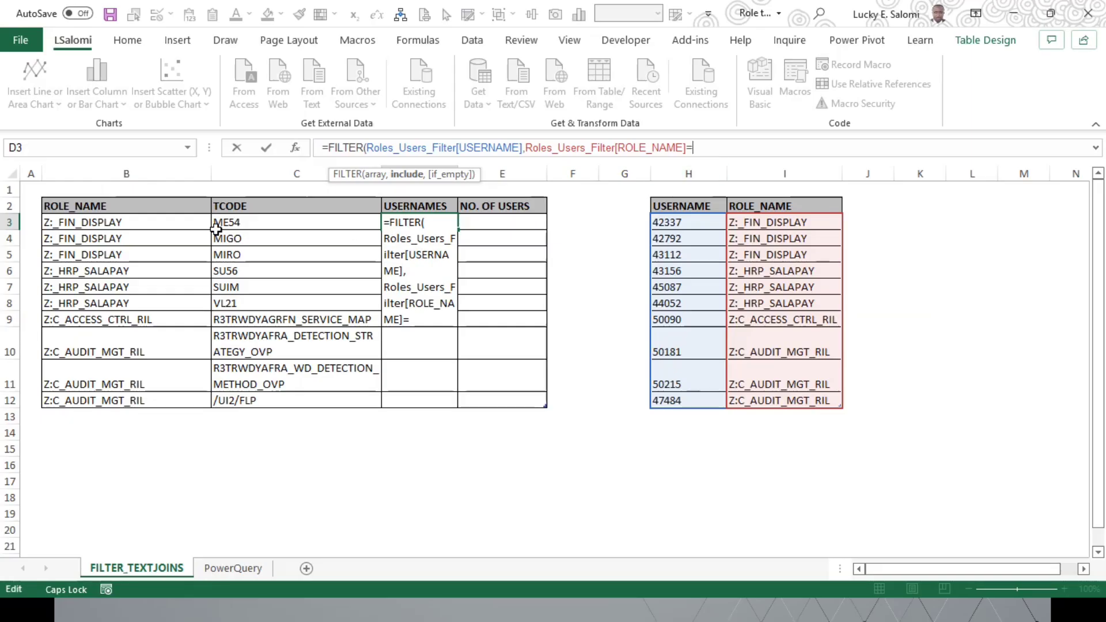
click(127, 226)
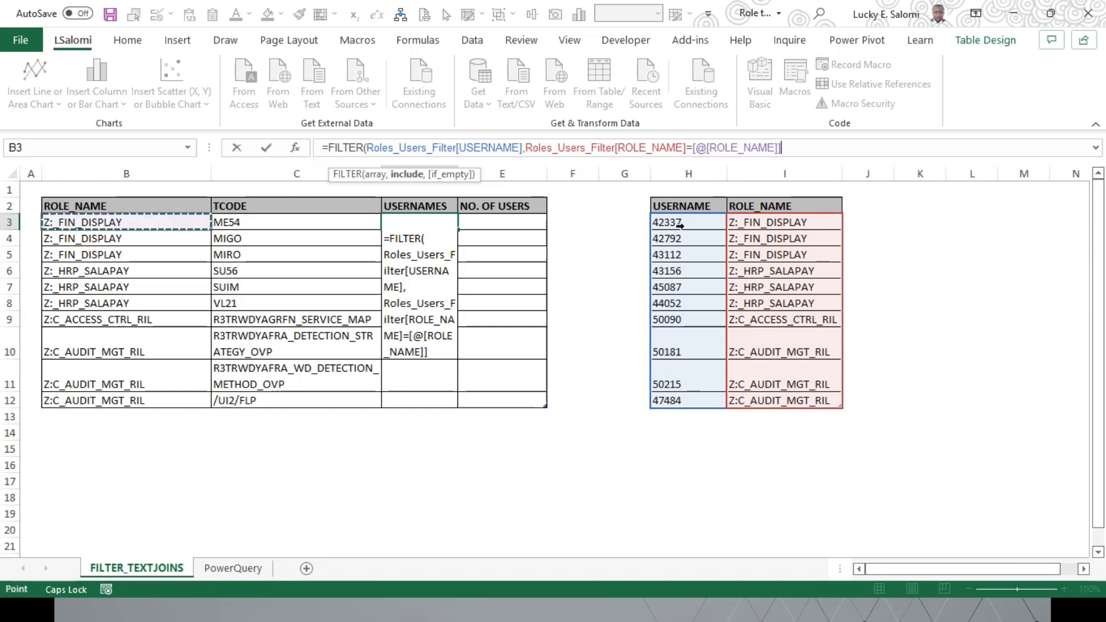
text())
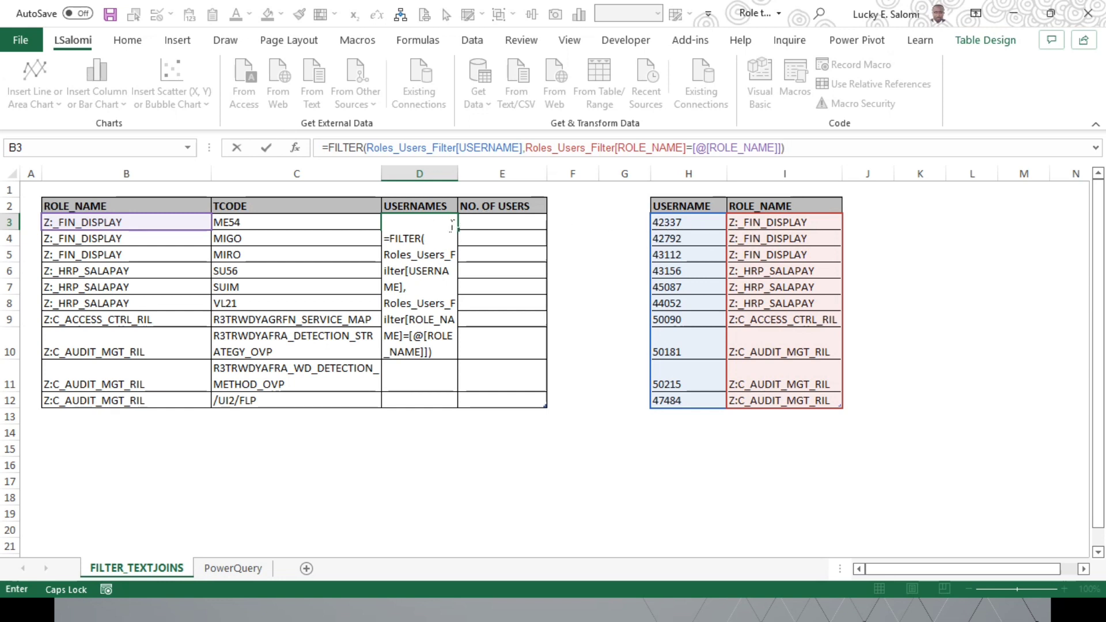
key(Return)
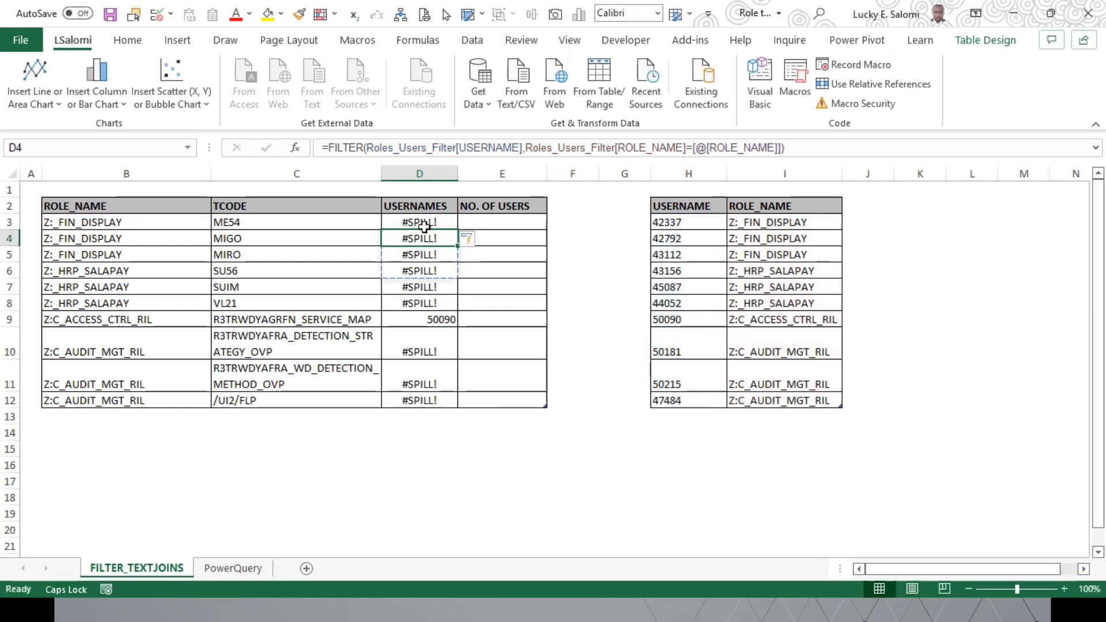
Step: Evaluate the FILTER expression inside D3 to inspect the array it returns, and restore the original formula
click(423, 226)
drag(797, 157, 336, 157)
key(F9)
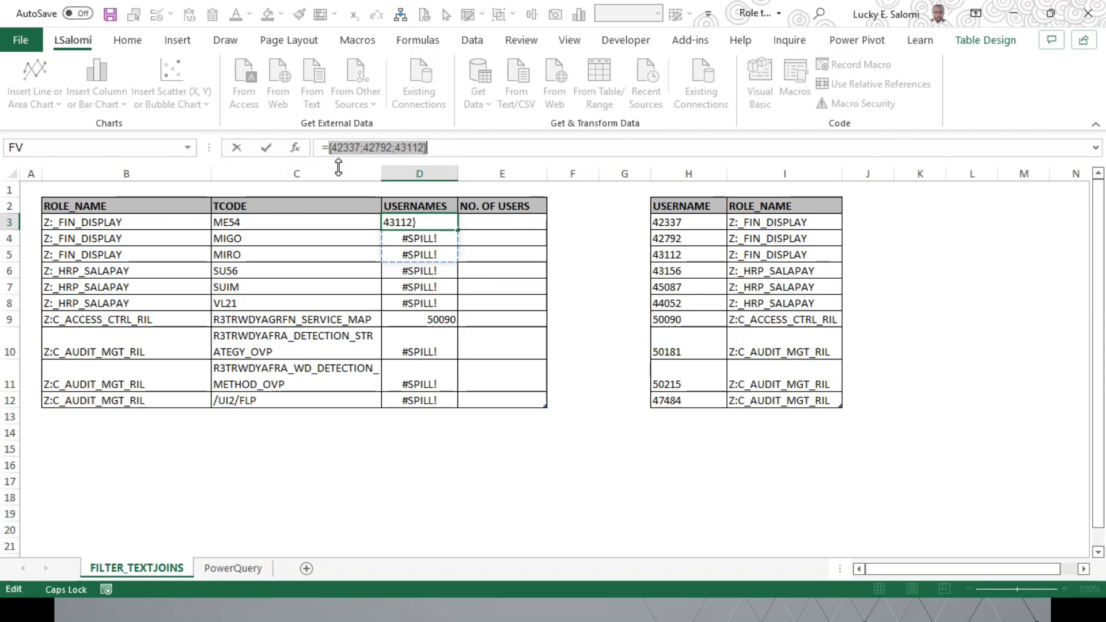
key(ctrl+z)
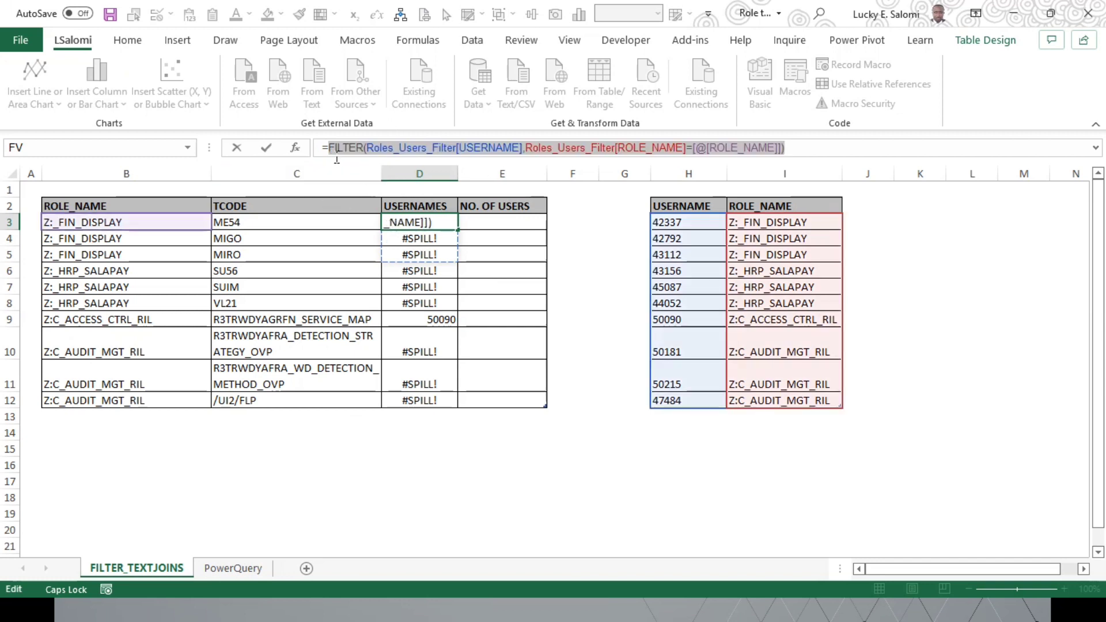
Step: Wrap the FILTER formula in D3 in TEXTJOIN with the delimiter ", " and TRUE to ignore empty cells
click(330, 149)
text(tEXT)
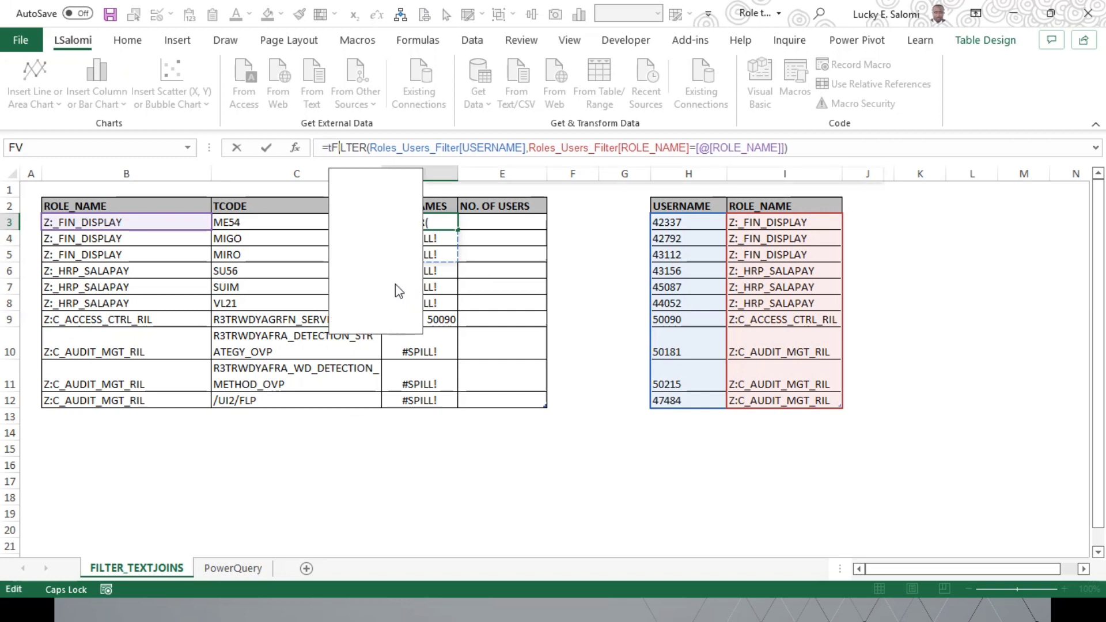
text(IN)
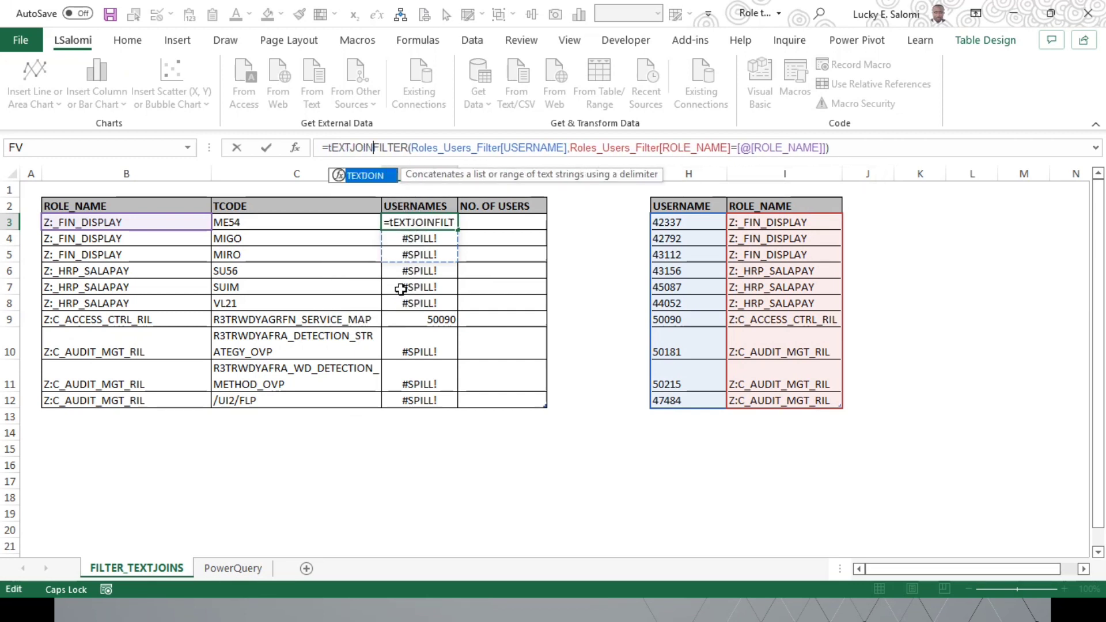
text(()
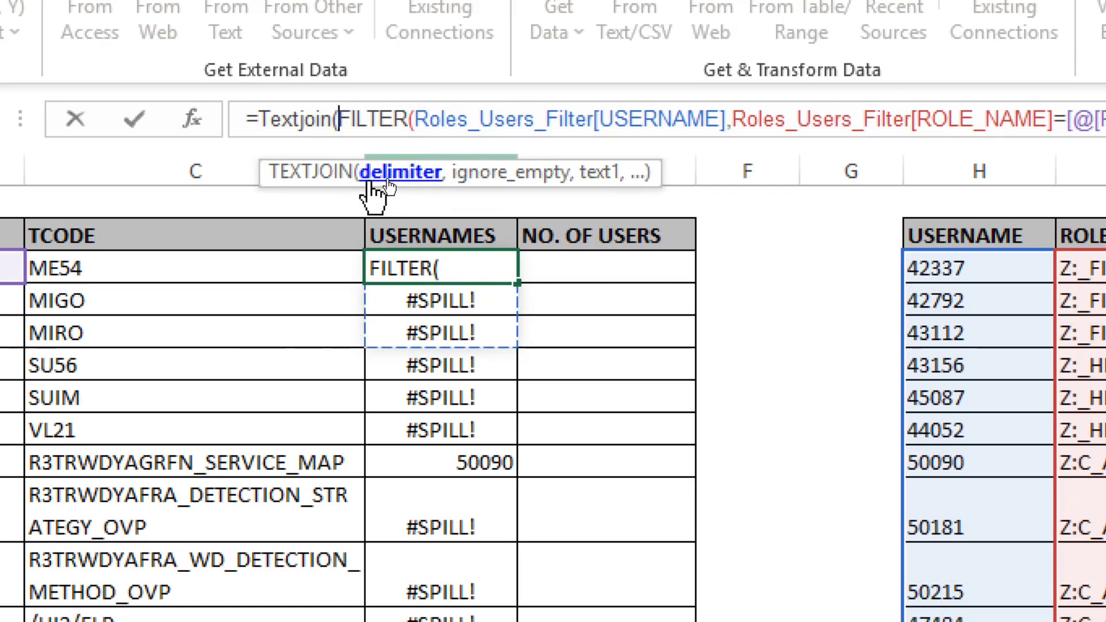
text(", )
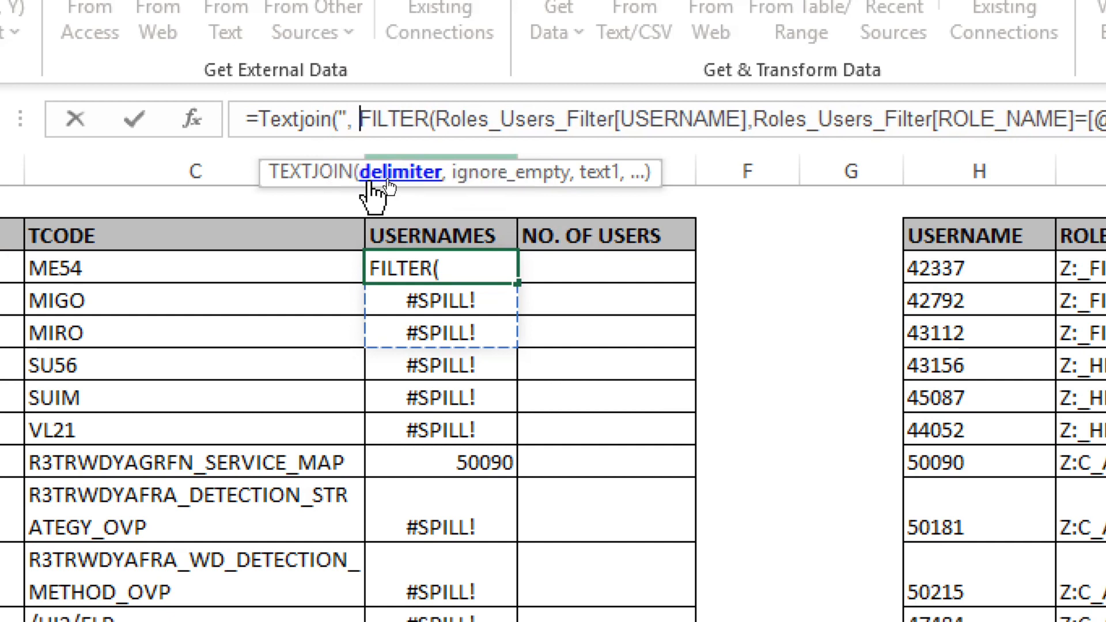
text(")
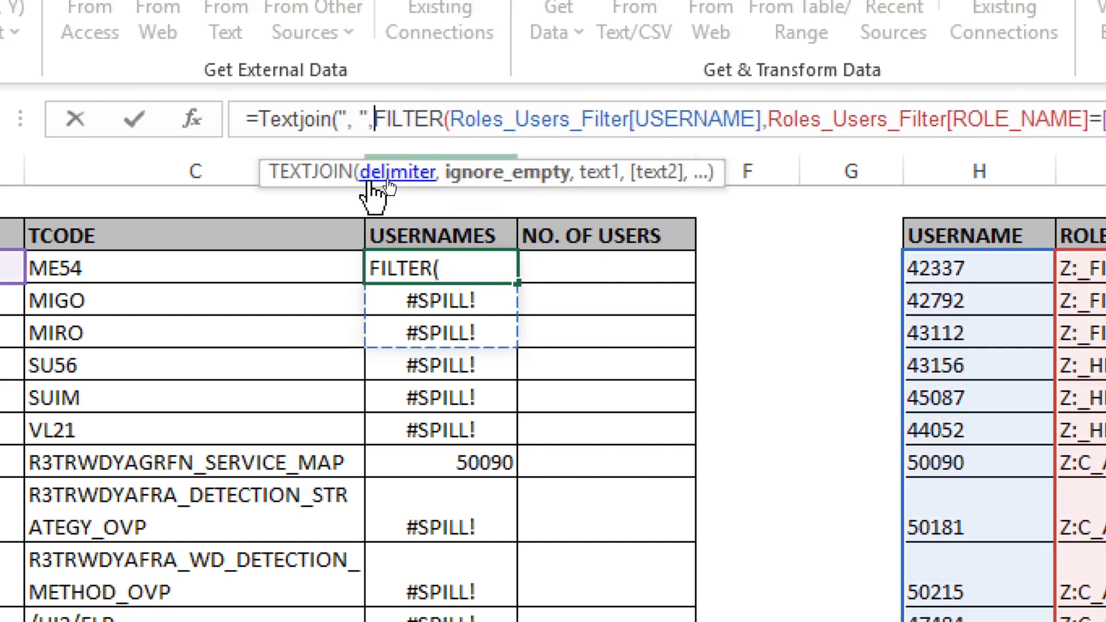
text(,)
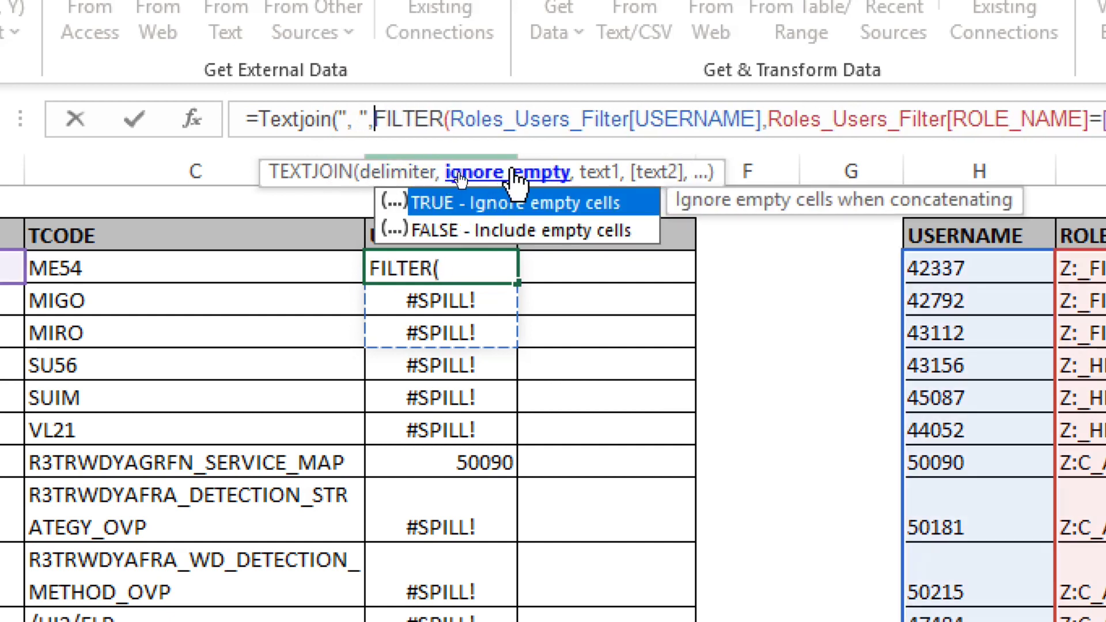
double_click(447, 203)
text(,TRUE)
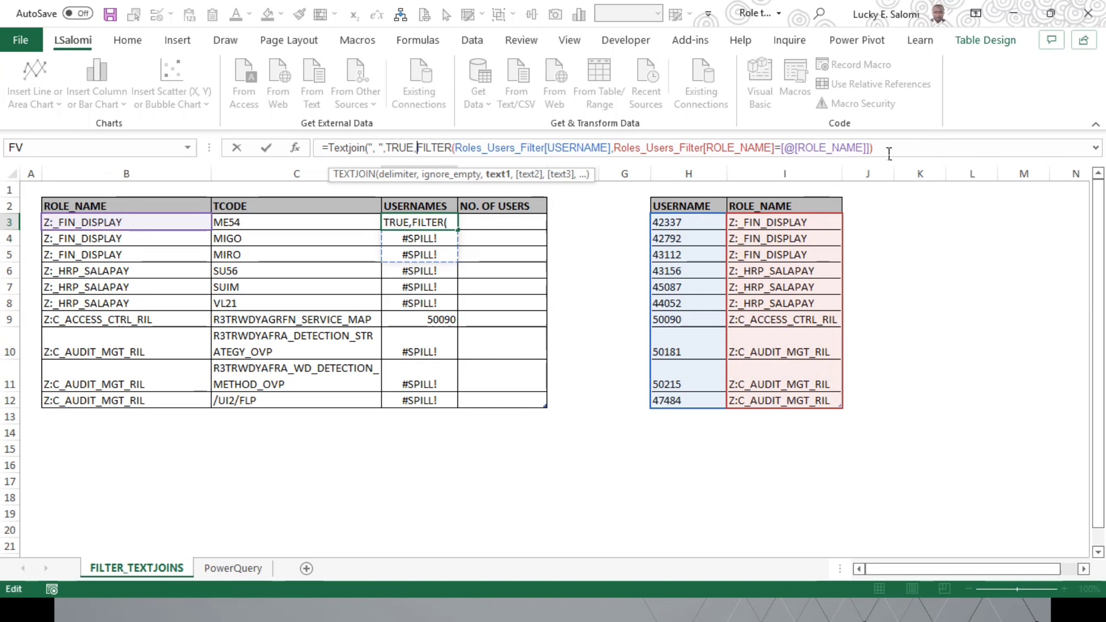
click(890, 152)
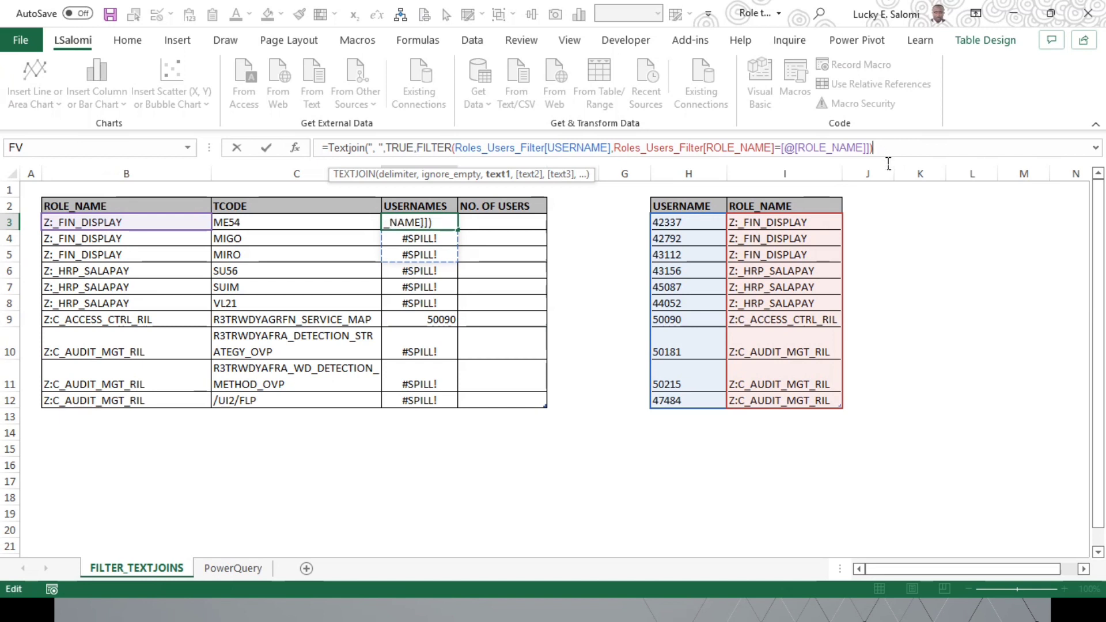
text())
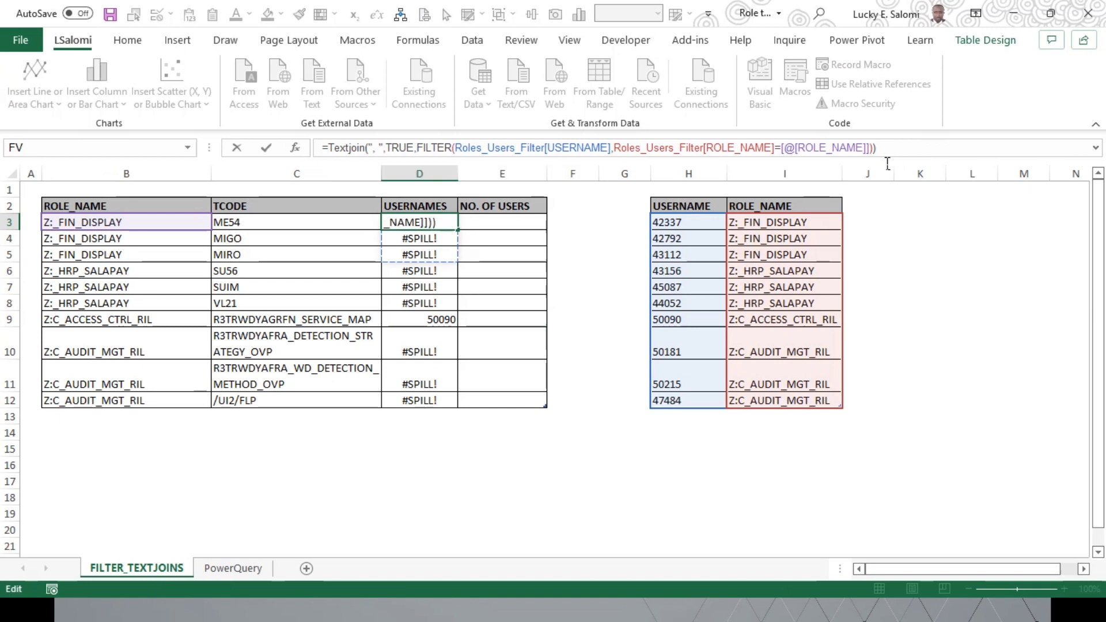
key(Return)
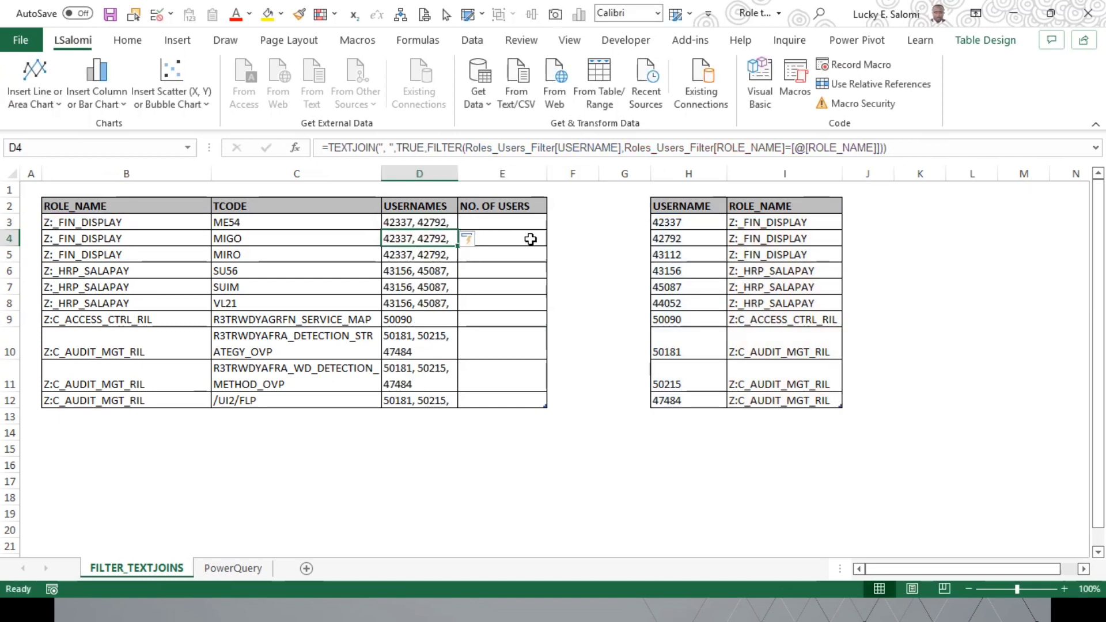
Step: Autofit the width of the USERNAMES column to its joined usernames
click(439, 229)
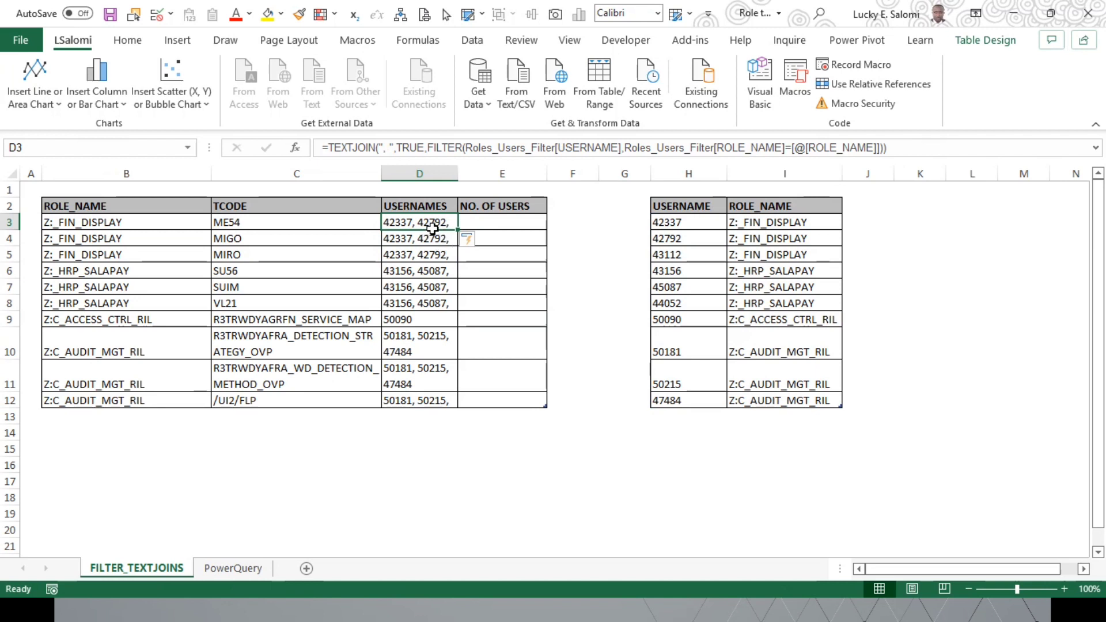
double_click(458, 174)
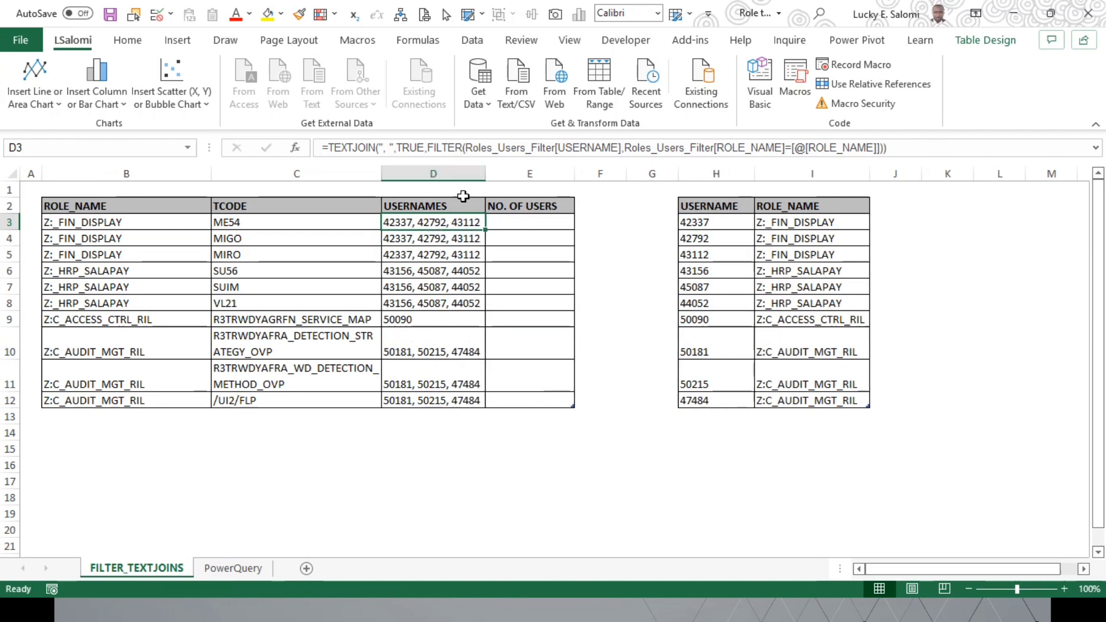
click(441, 322)
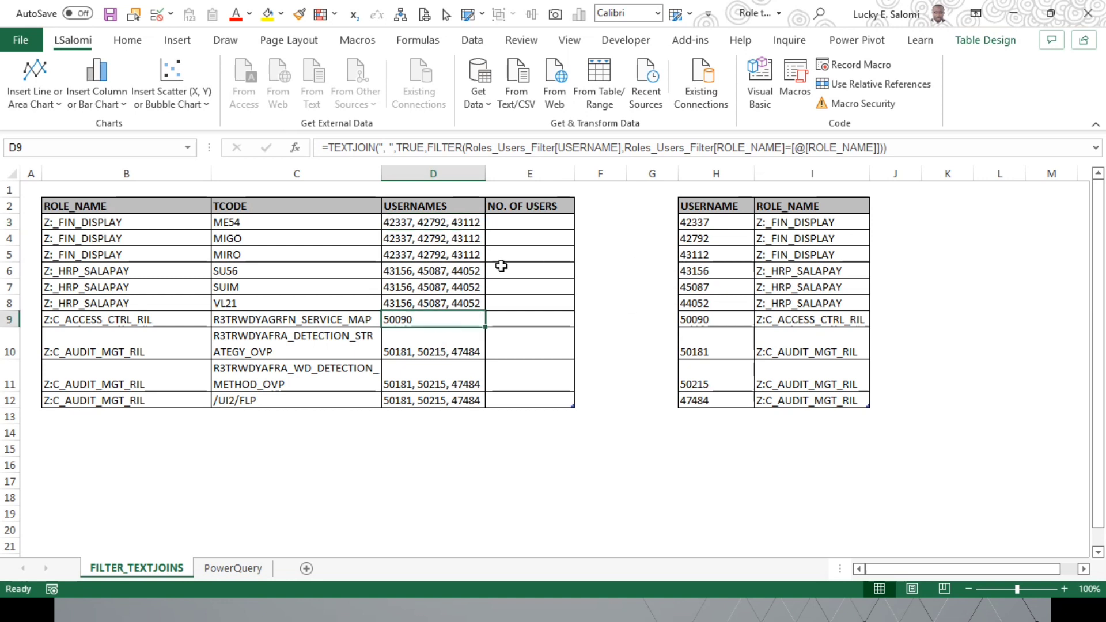
Step: Fill the NO. OF USERS column with =COUNTIF(Roles_Users_Filter[ROLE_NAME],[@[ROLE_NAME]]) from E3 and autofit the column width
click(523, 226)
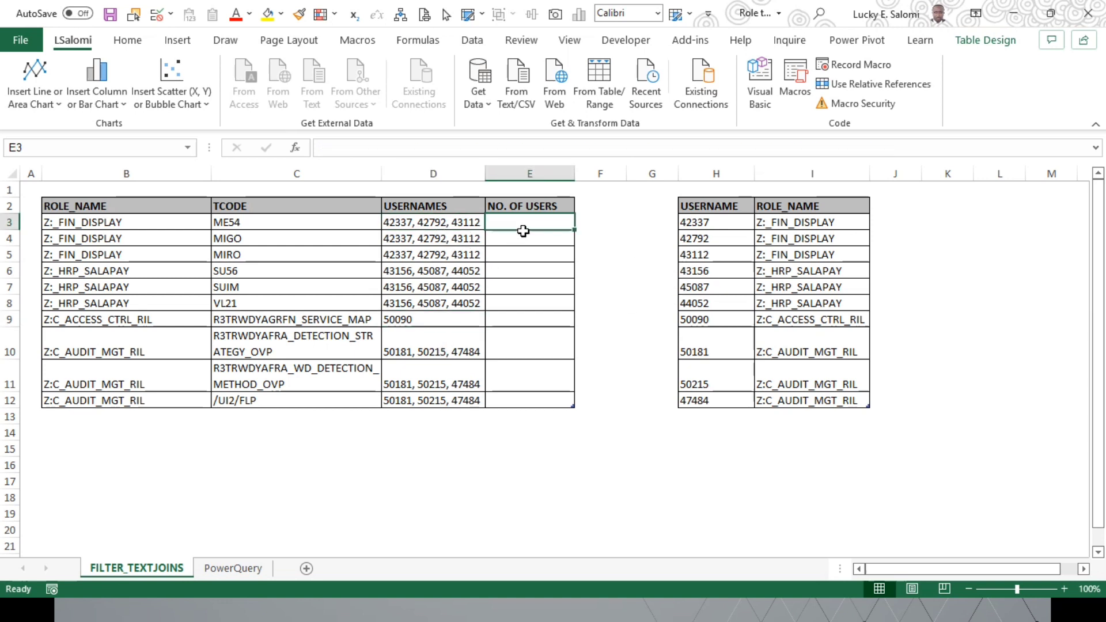
text(=)
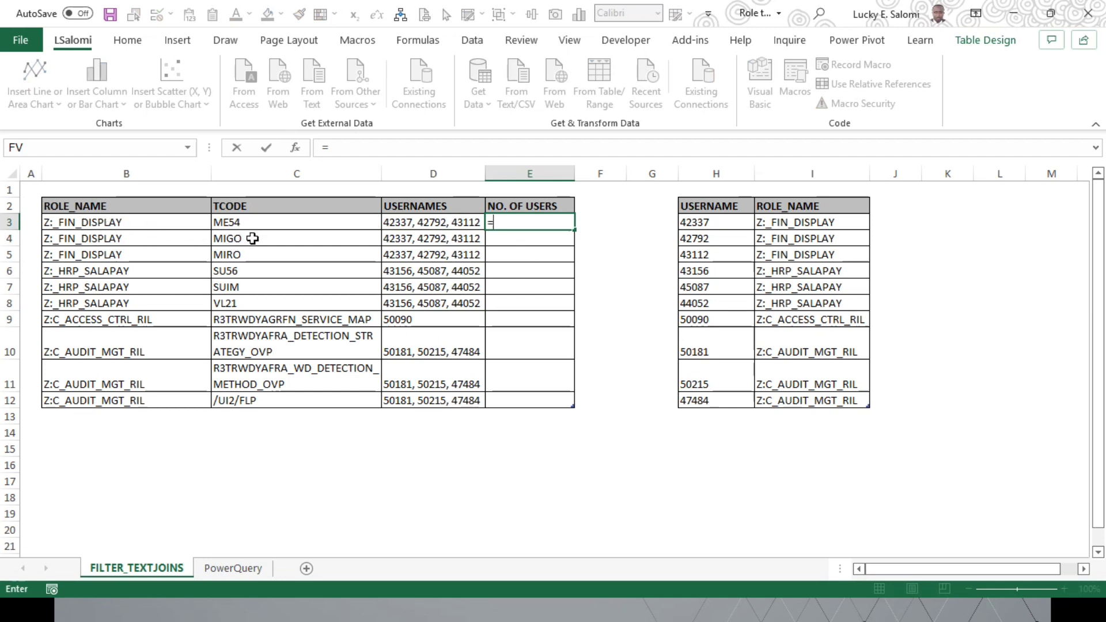
text(coun)
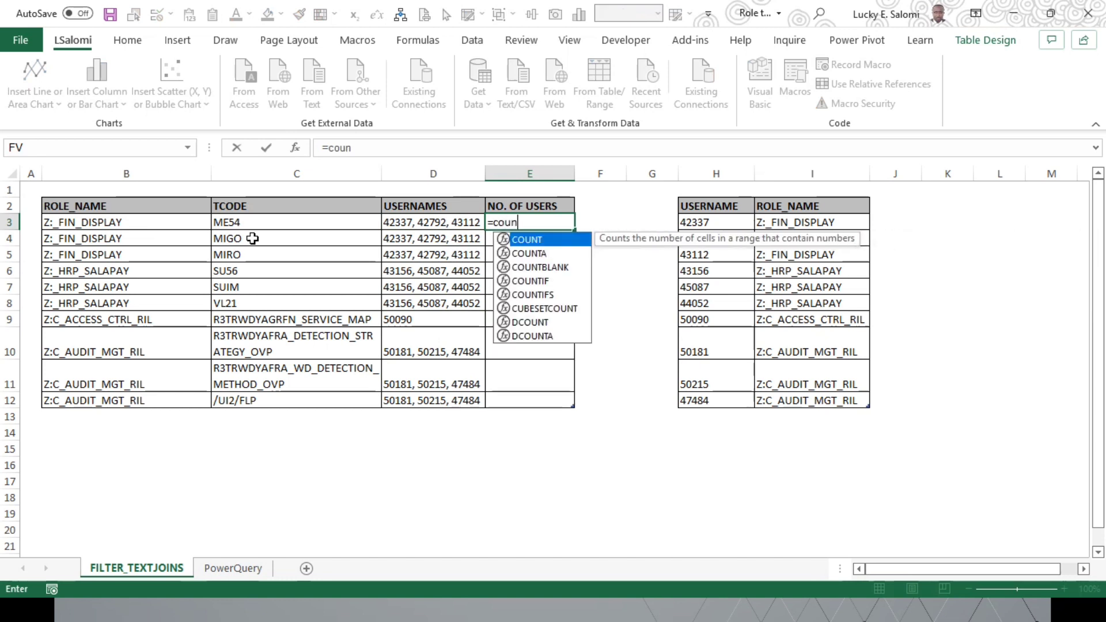
key(Down)
key(Tab)
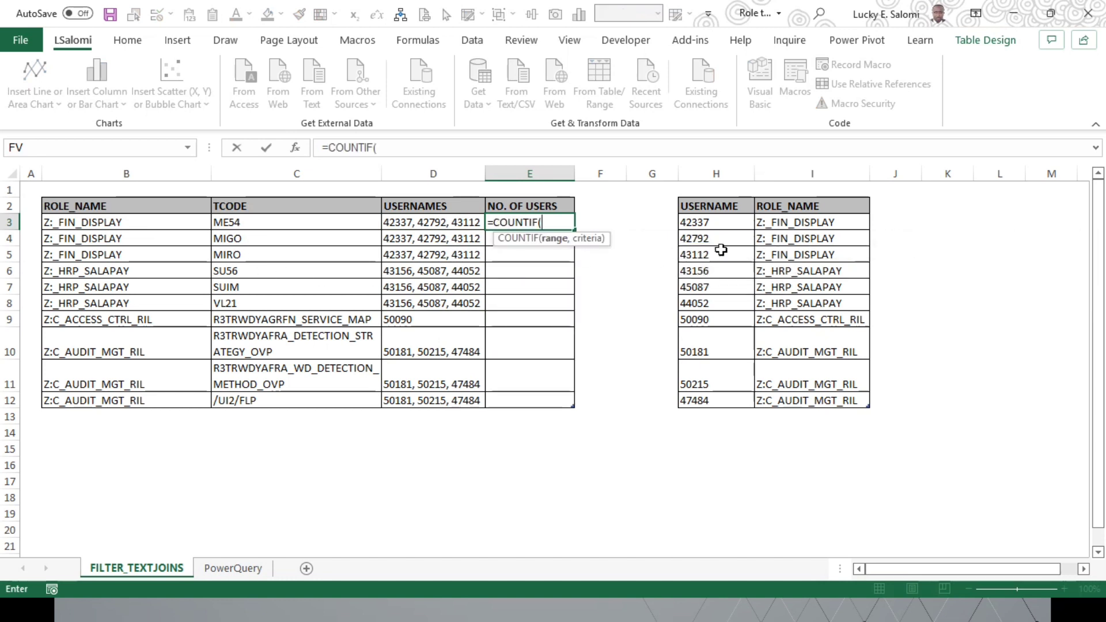
drag(806, 222, 806, 409)
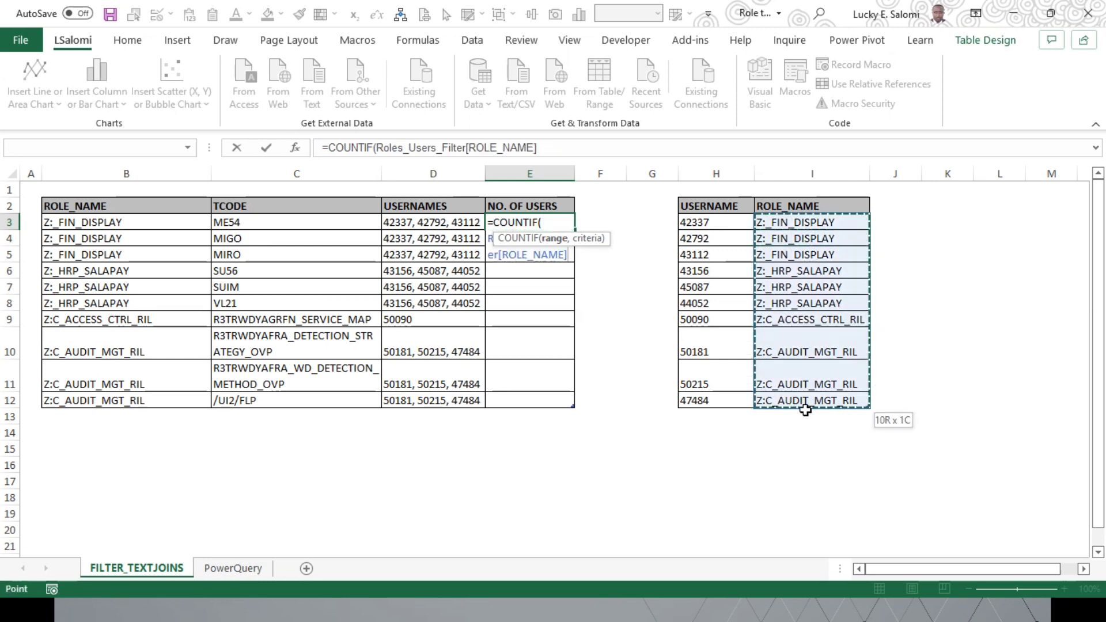
text(,)
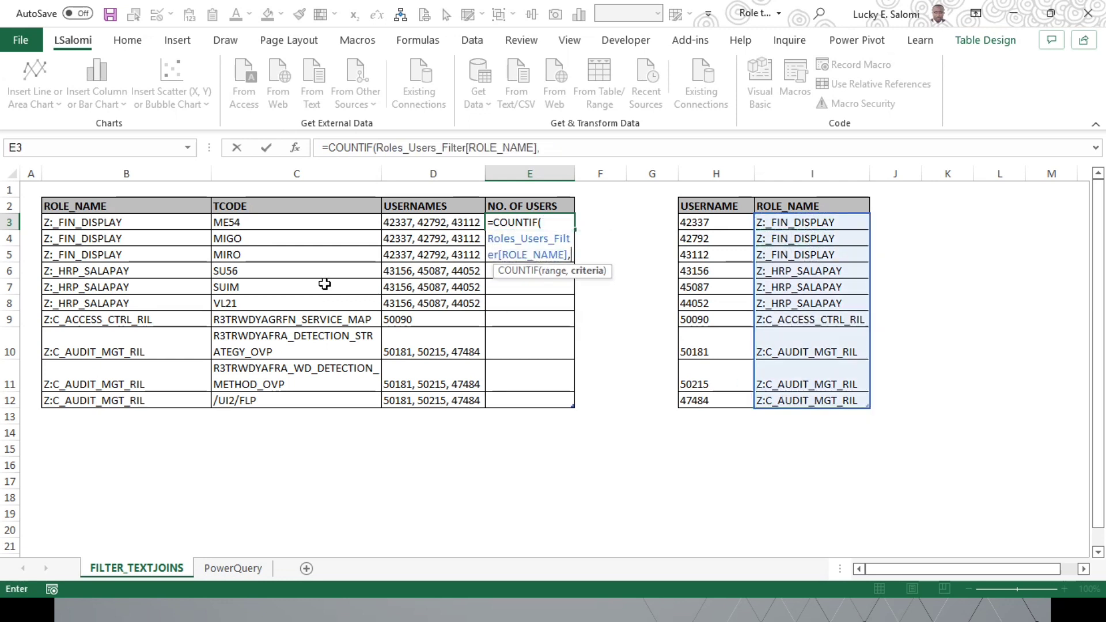
click(163, 226)
text())
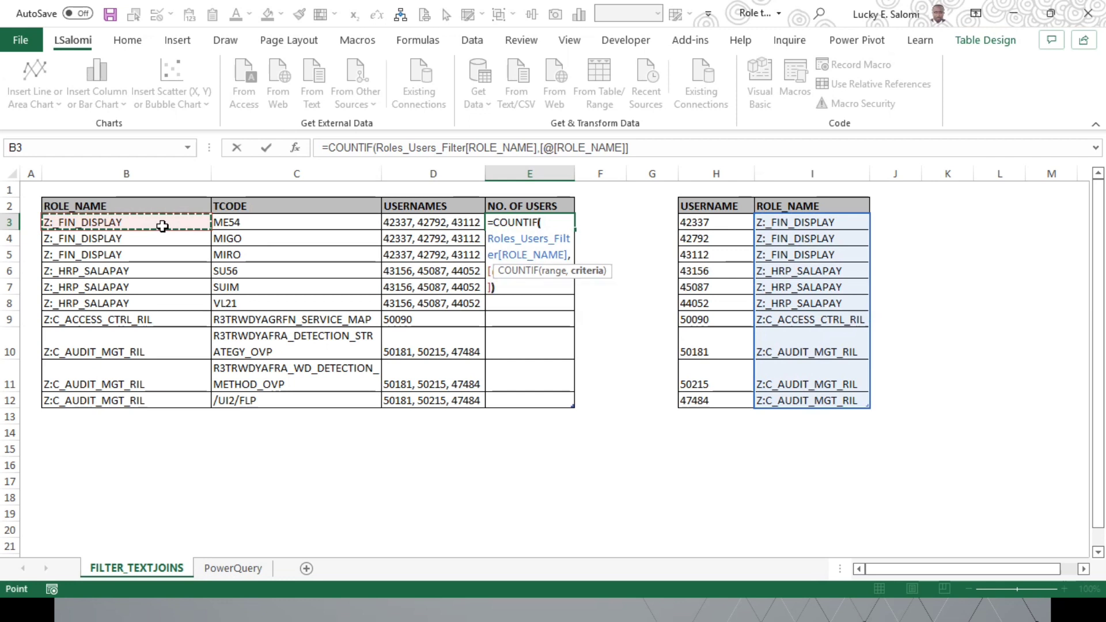
key(Return)
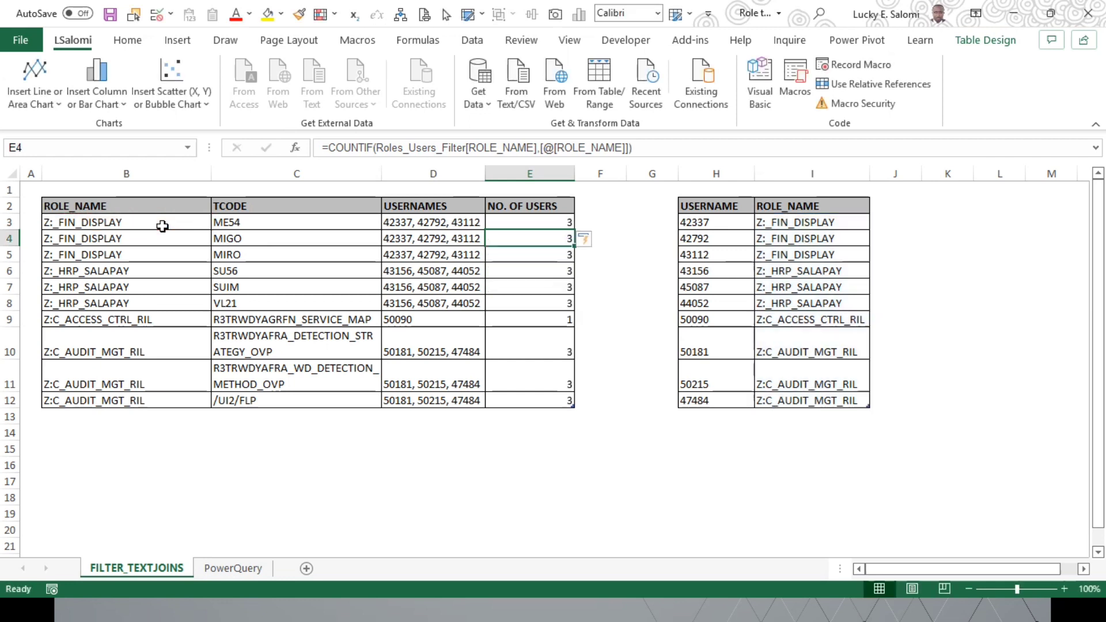
double_click(575, 174)
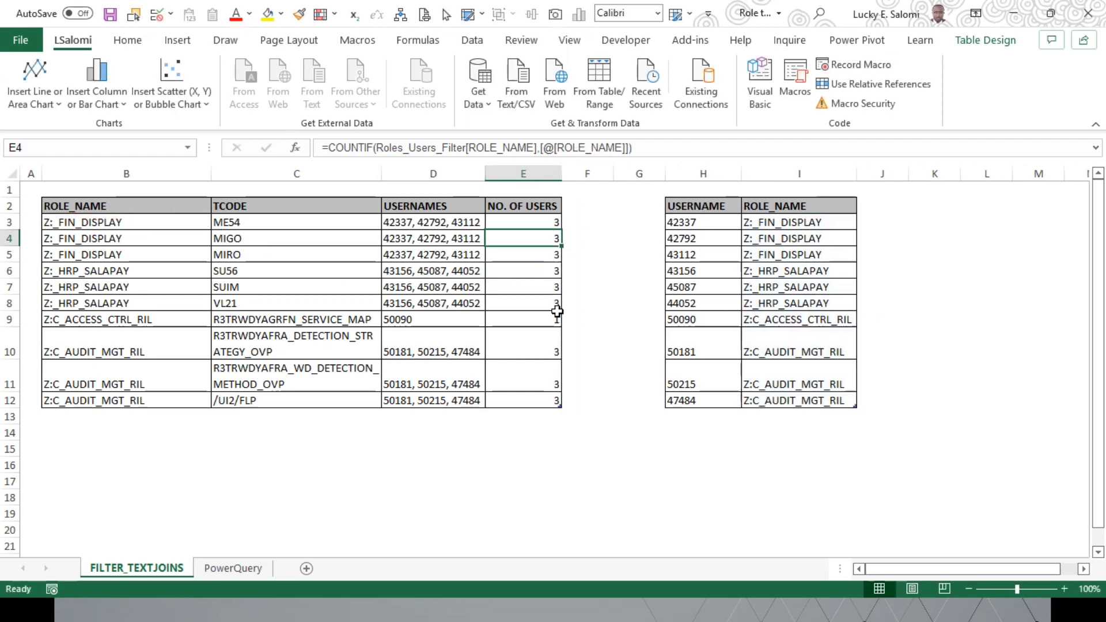
Step: Save the workbook and review the completed role, TCODE and username entries in the table
click(452, 306)
click(145, 288)
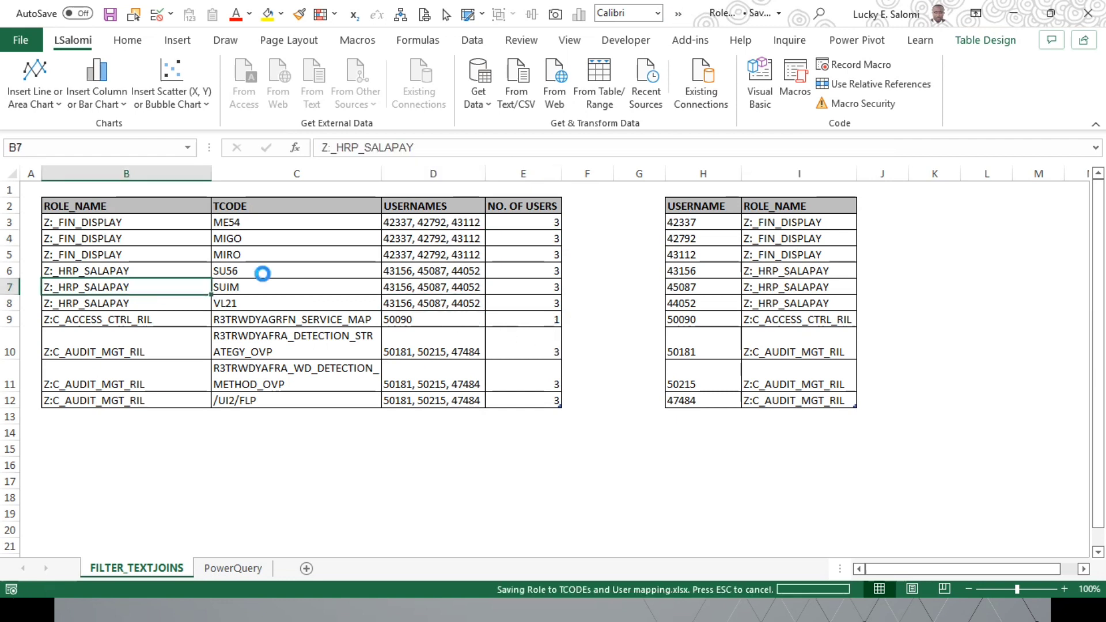
click(418, 230)
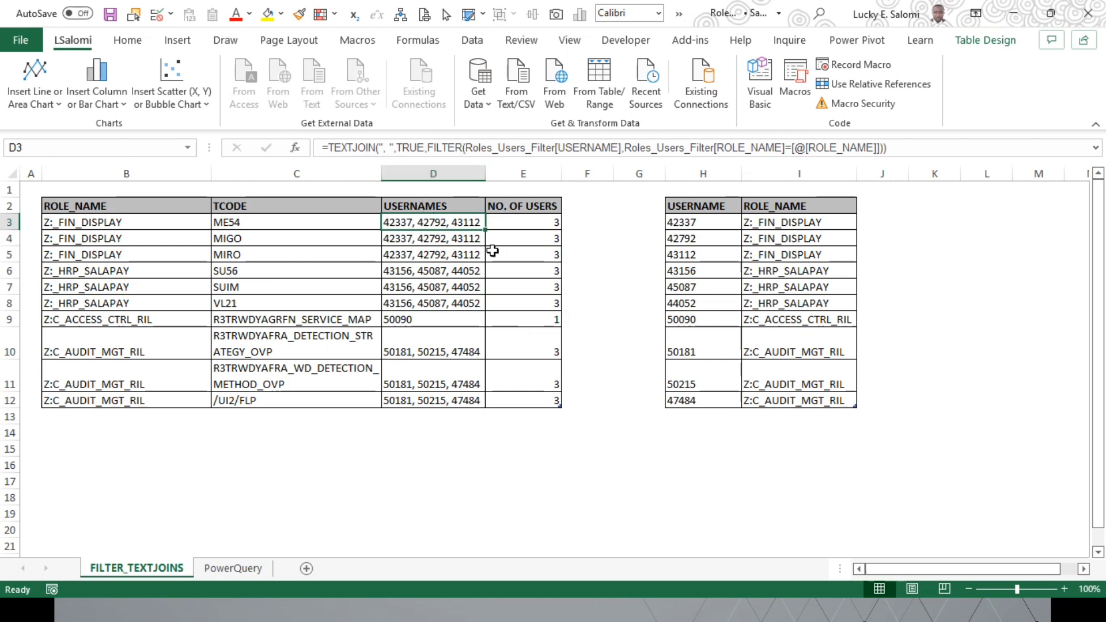
click(424, 245)
click(295, 245)
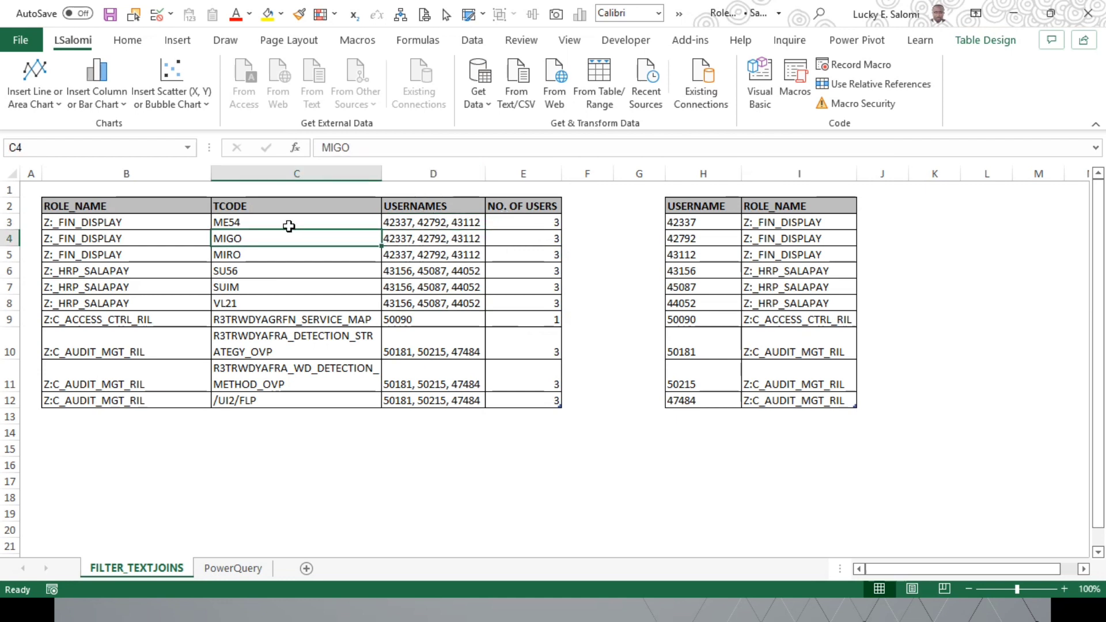
click(289, 227)
click(179, 228)
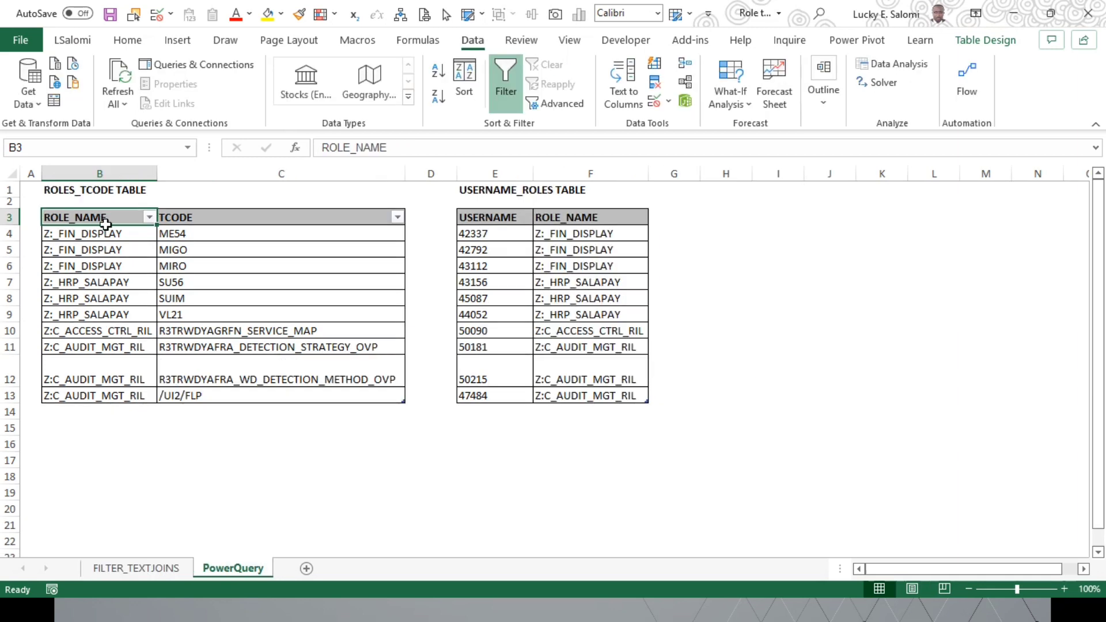
Step: Check the names of the ROLES_TCODE and USERNAME_ROLES tables on the PowerQuery sheet
click(106, 237)
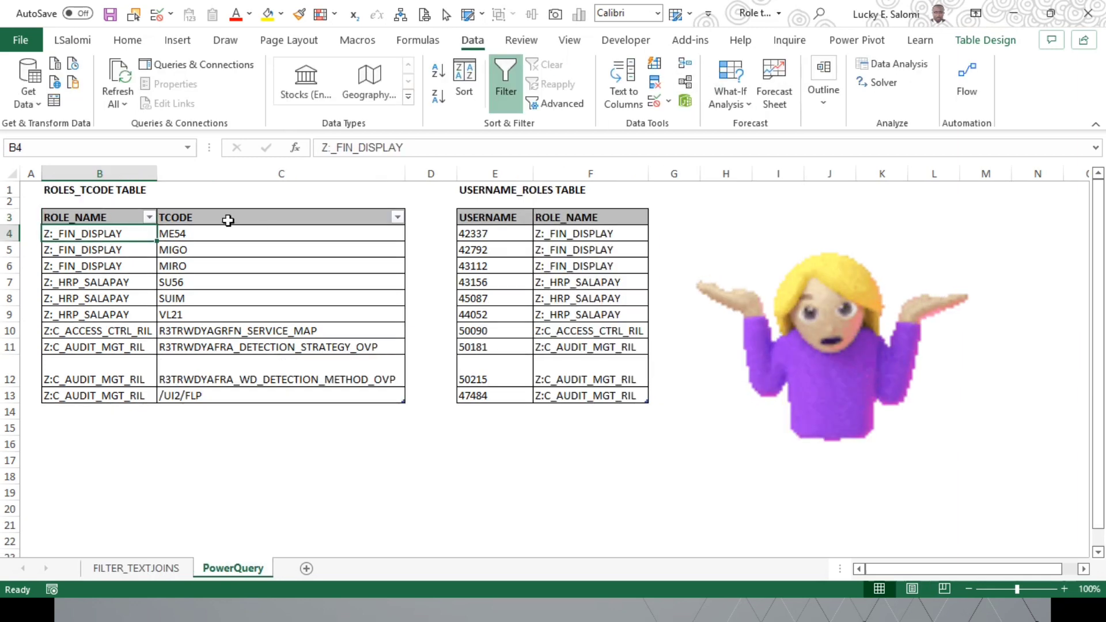
click(95, 222)
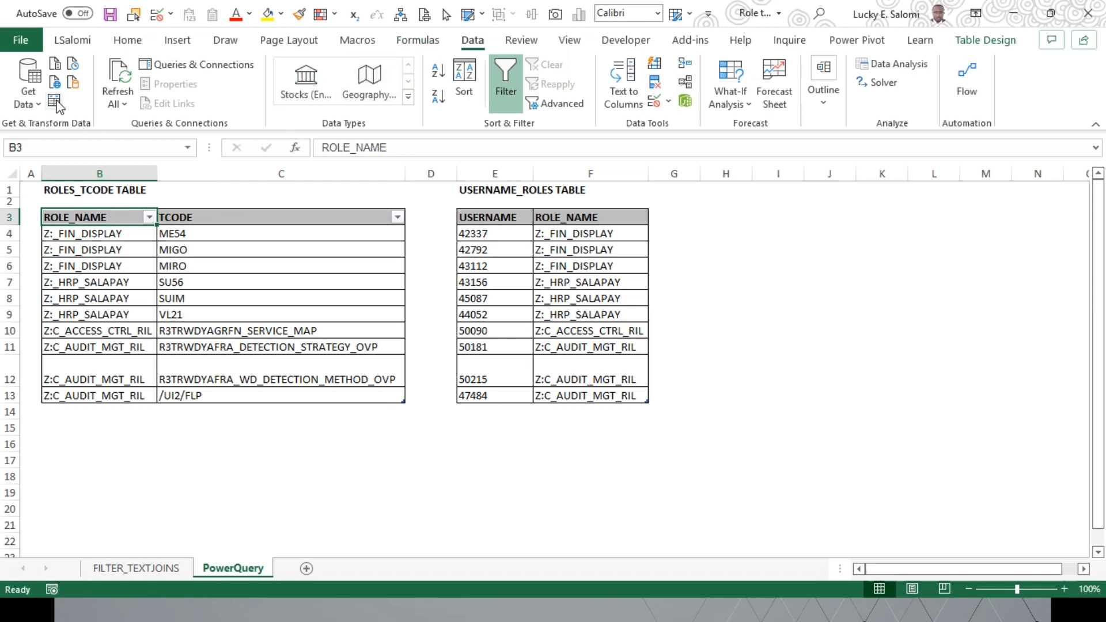
click(127, 237)
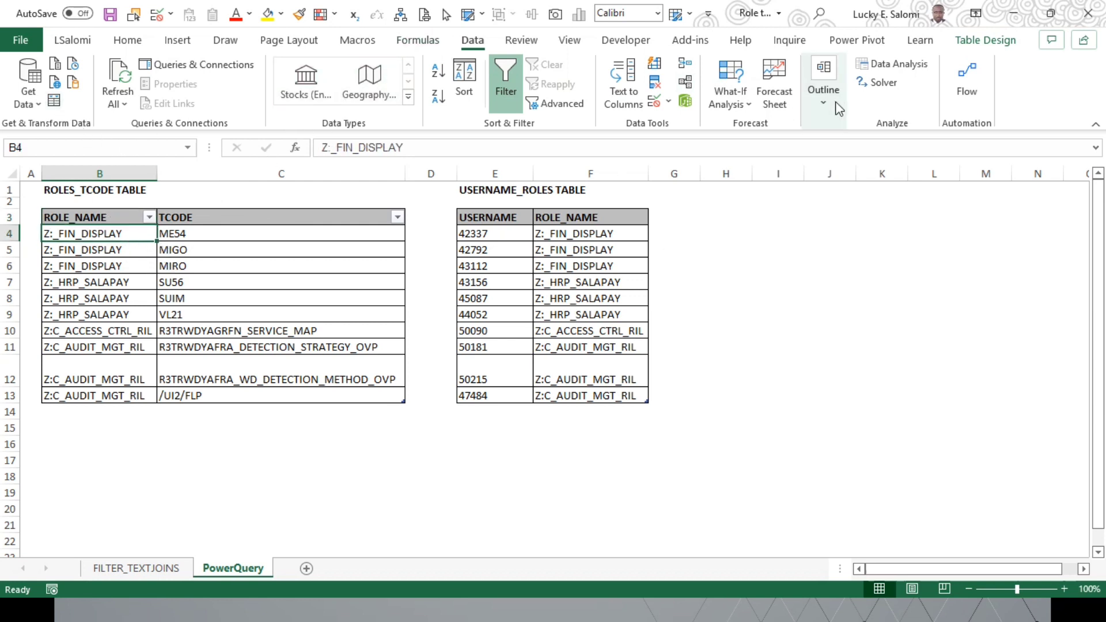
click(971, 42)
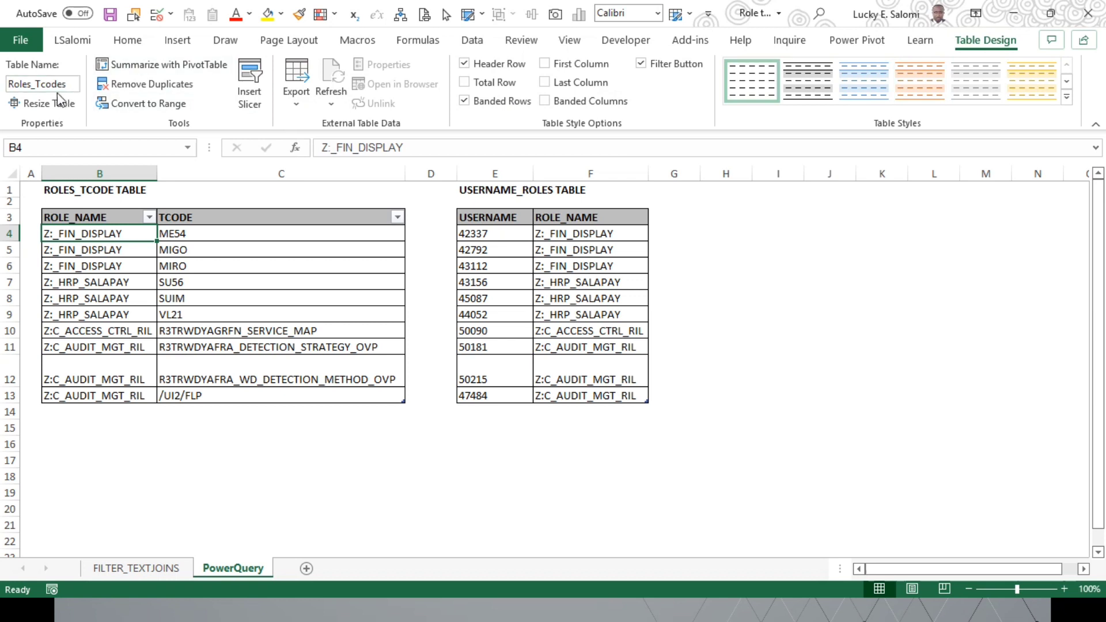
click(518, 271)
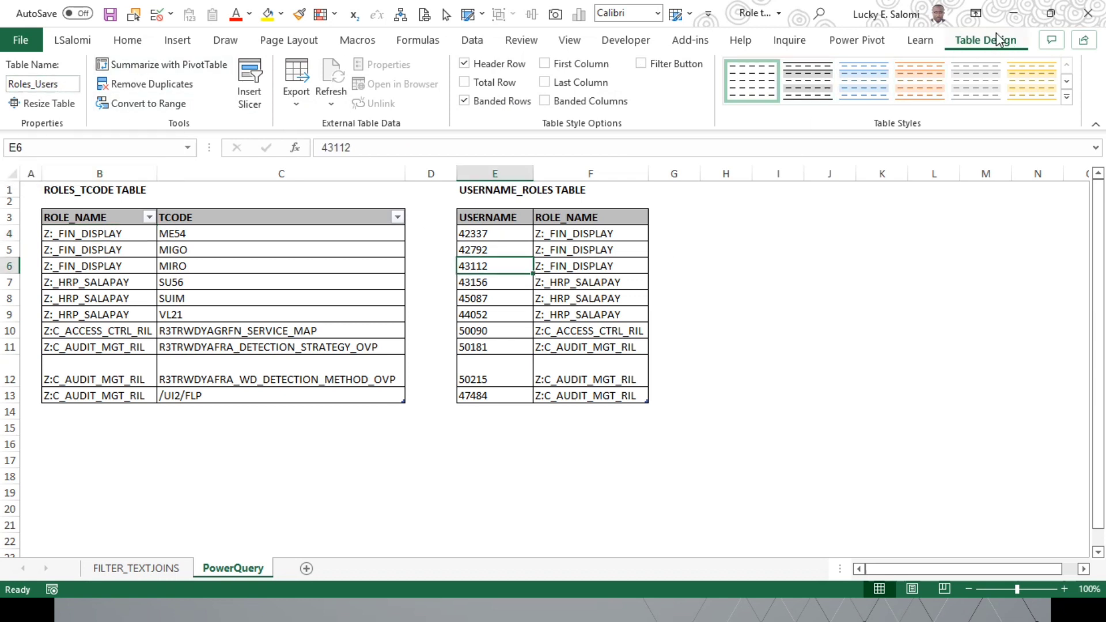
Step: Import the Roles_Tcodes table into Power Query and load it as a connection only
click(109, 264)
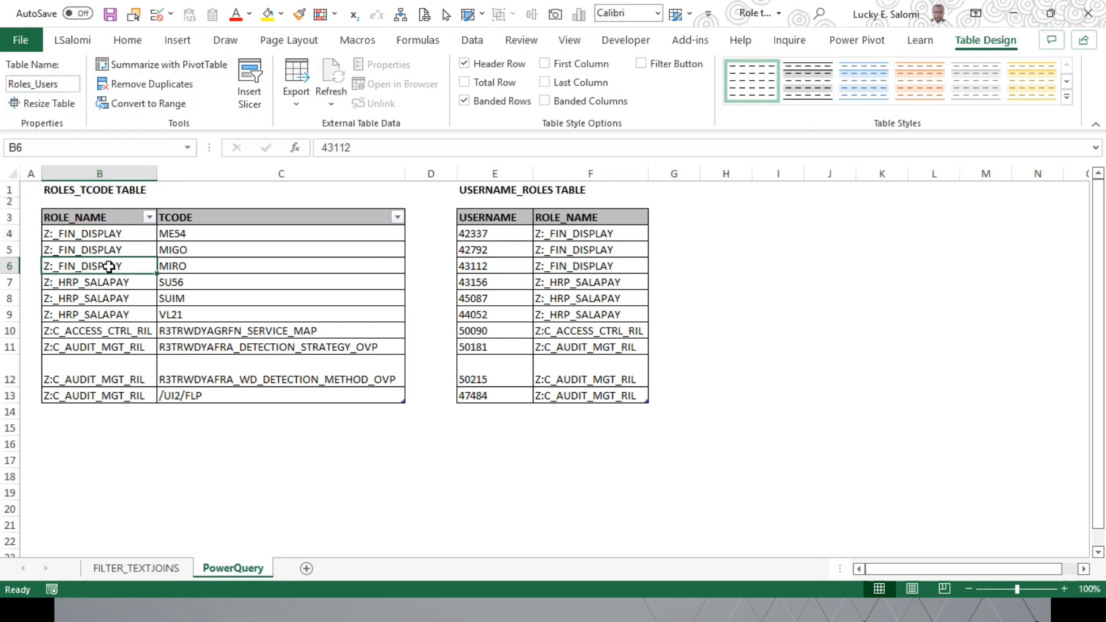
click(472, 40)
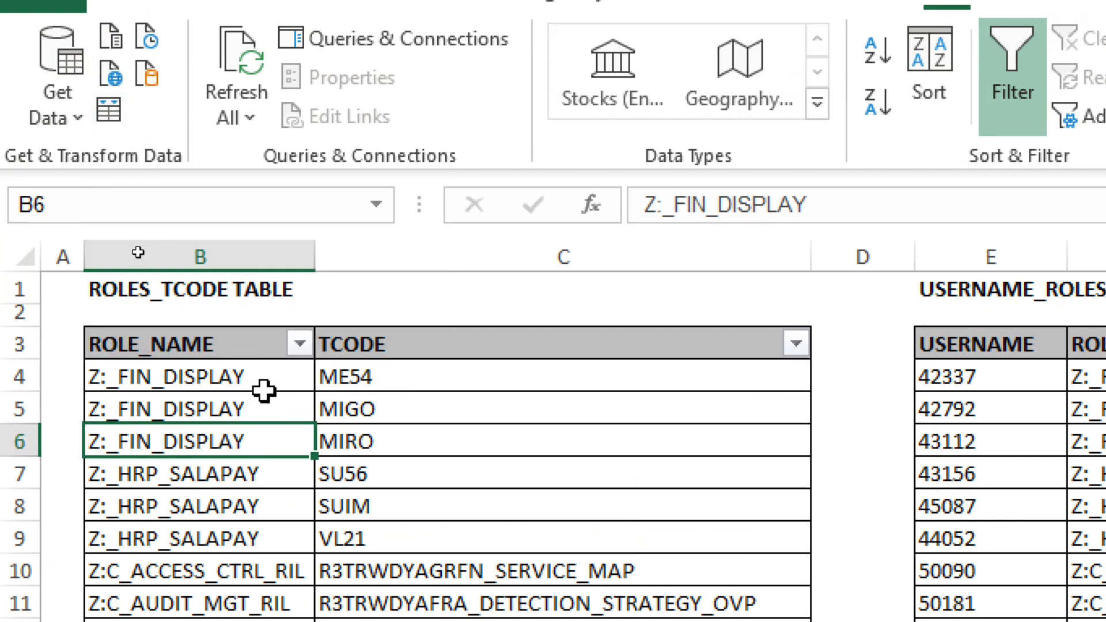
click(280, 414)
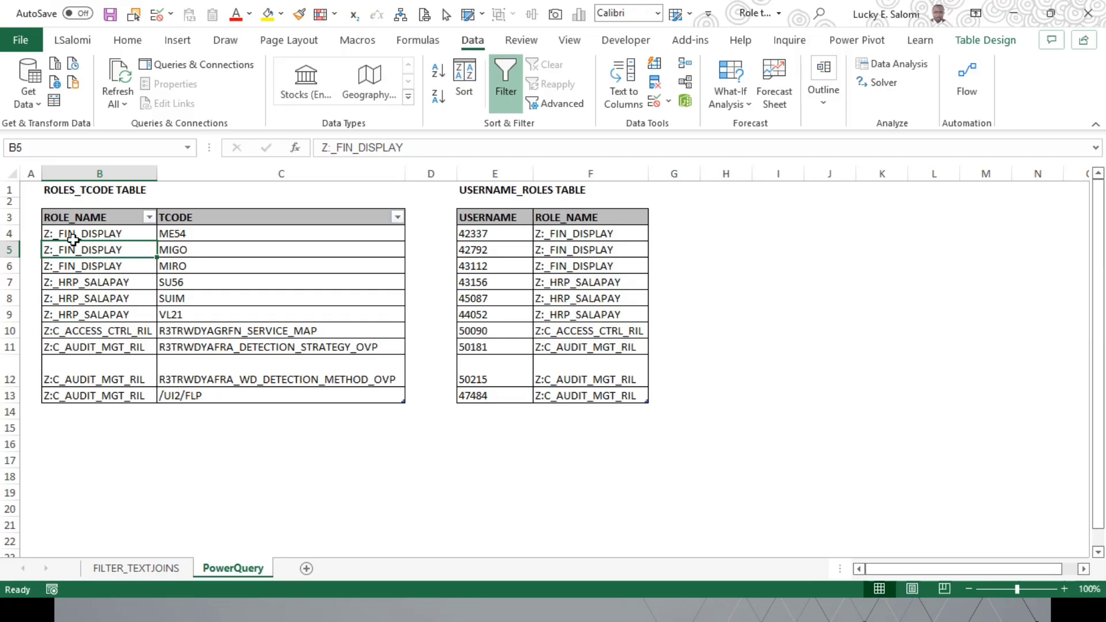
click(53, 100)
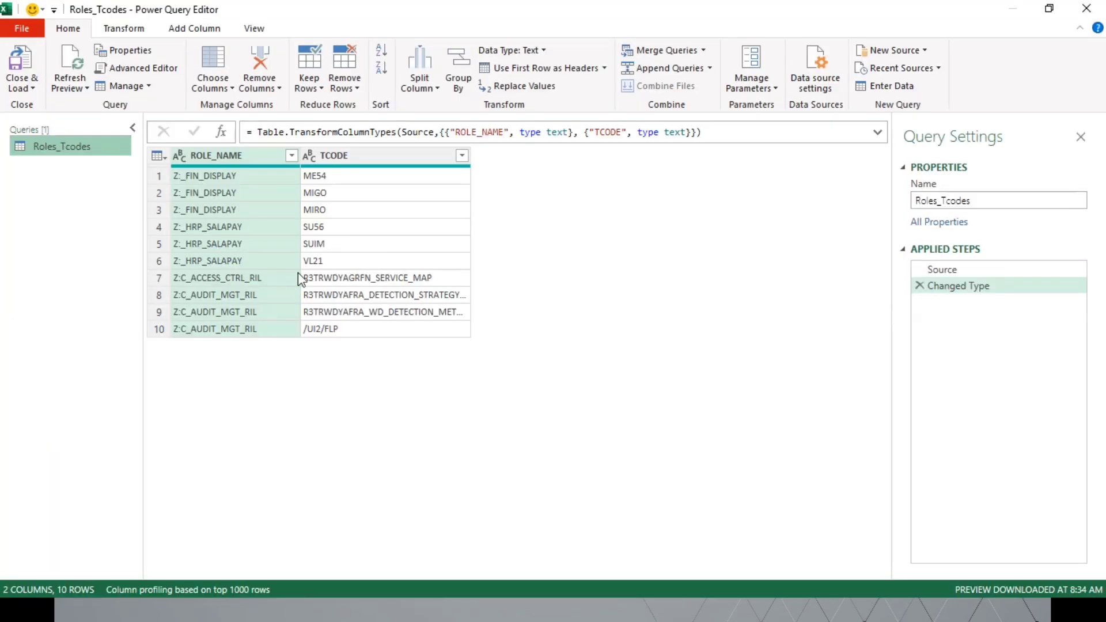
click(32, 88)
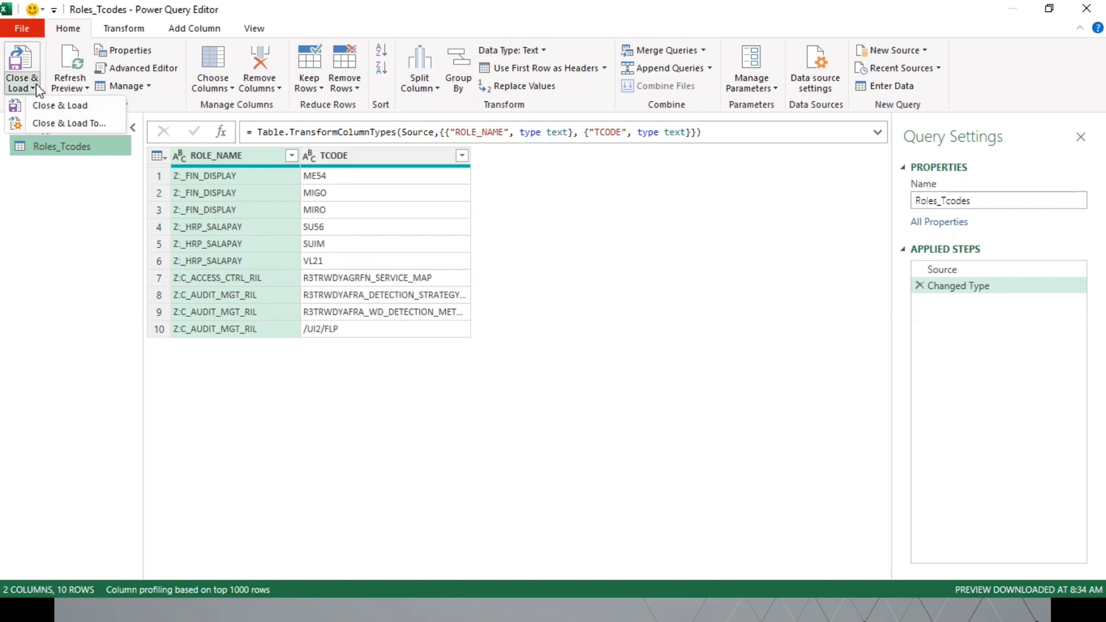
click(51, 126)
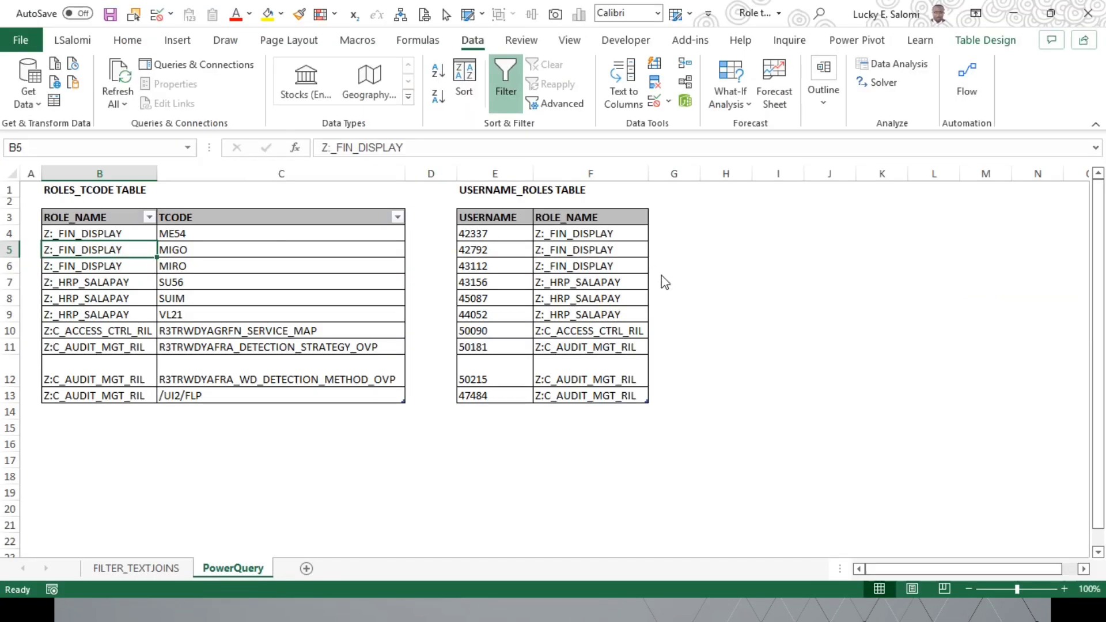
click(770, 183)
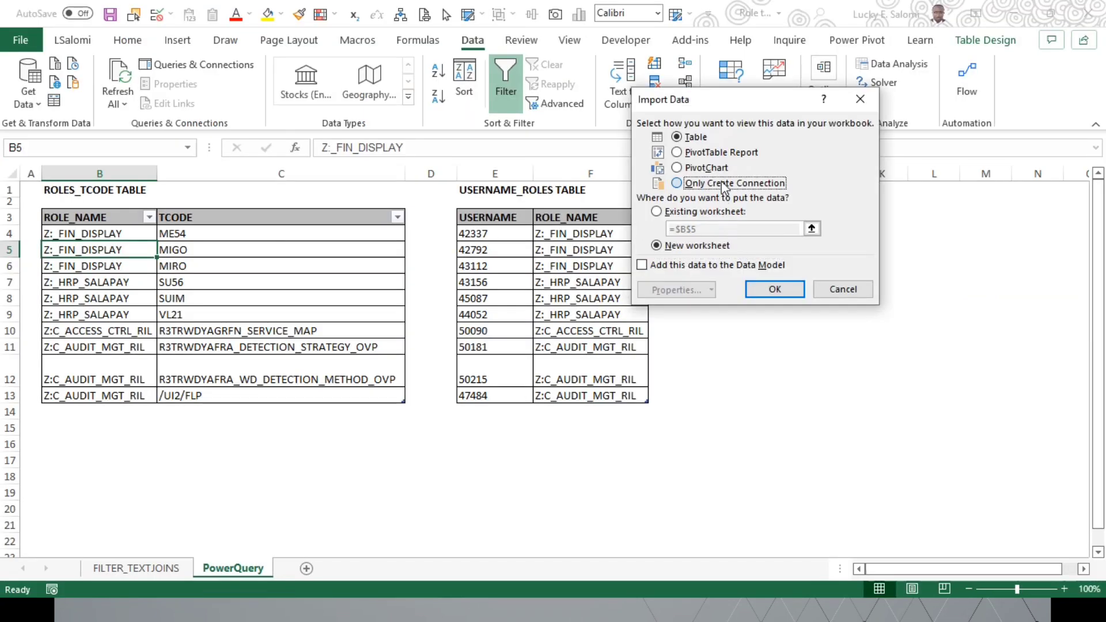
click(769, 291)
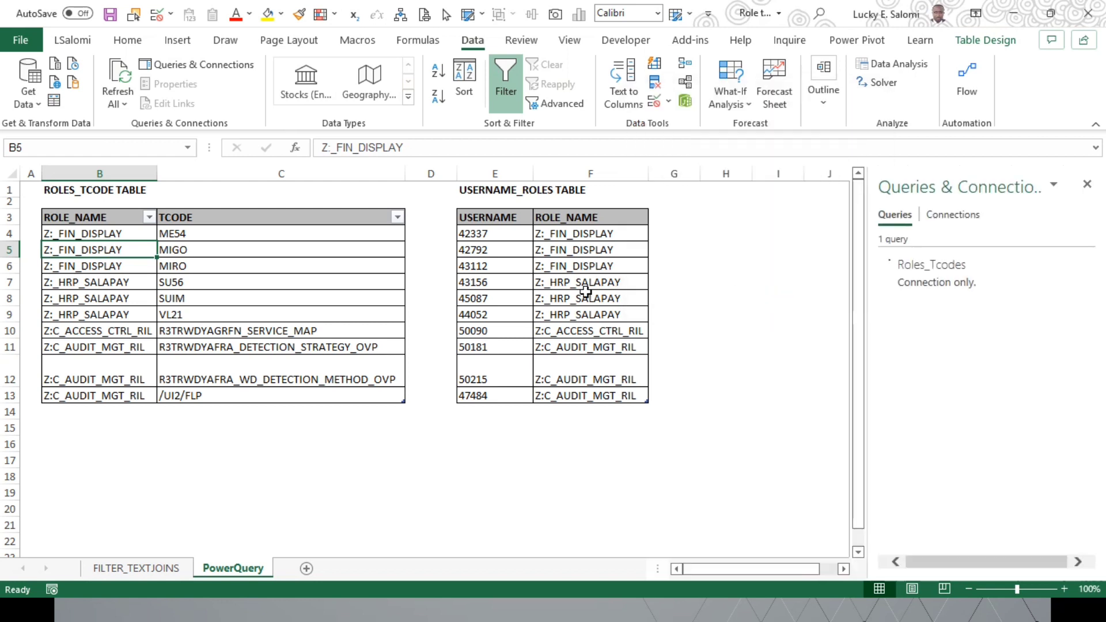
Step: Import the Roles_Users table into Power Query as a second query
click(490, 236)
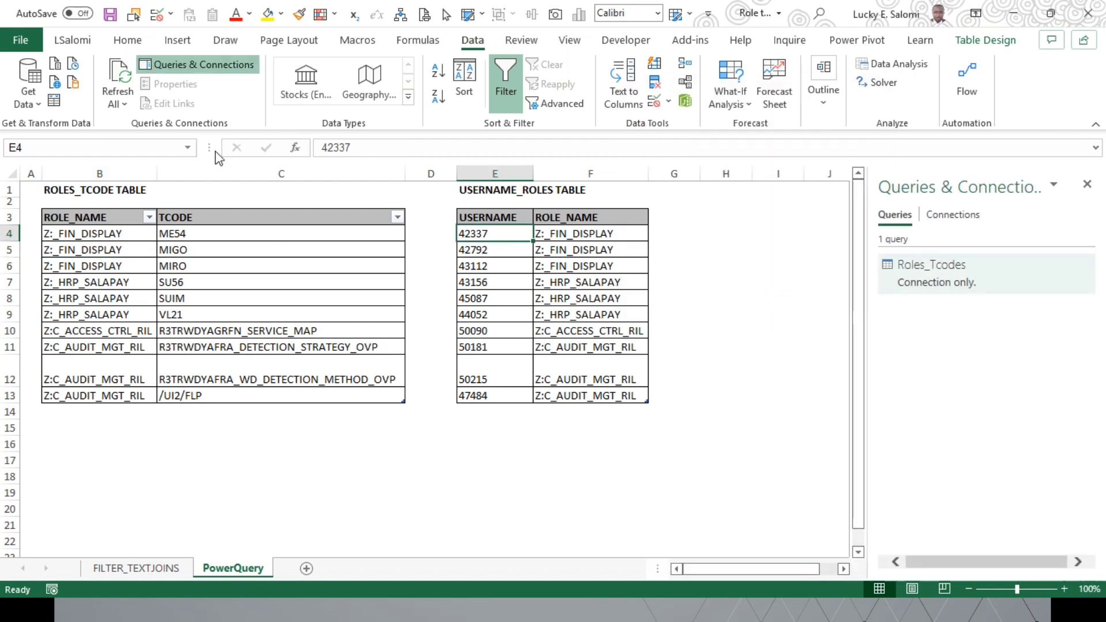
click(59, 101)
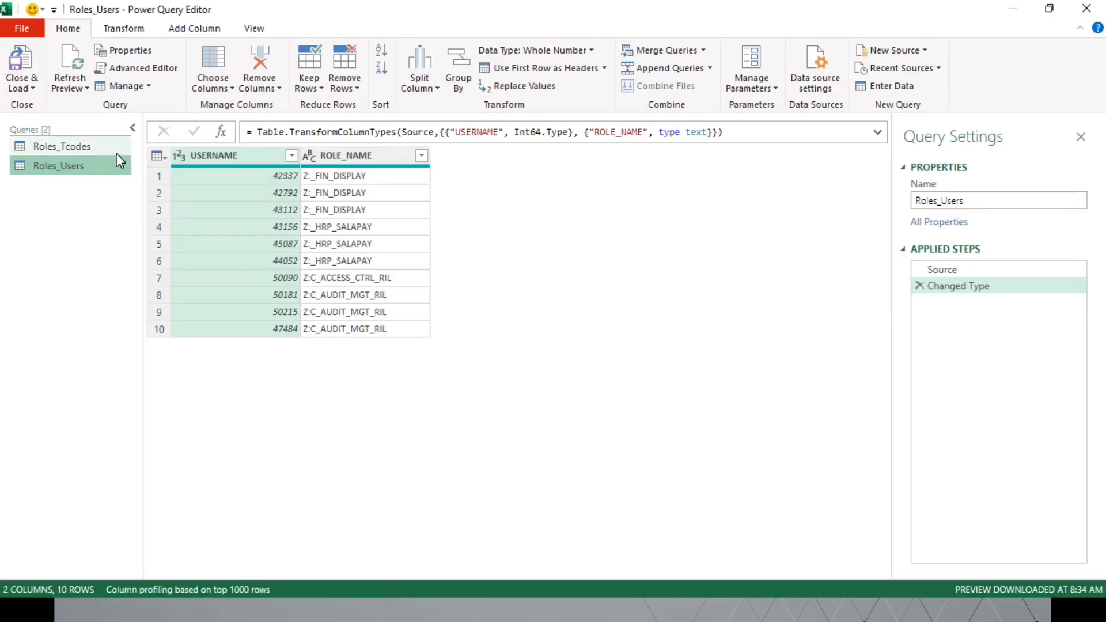
Step: Try inserting a Text type change for the TCODE column after the Source step of Roles_Tcodes, and delete the inserted step
click(67, 149)
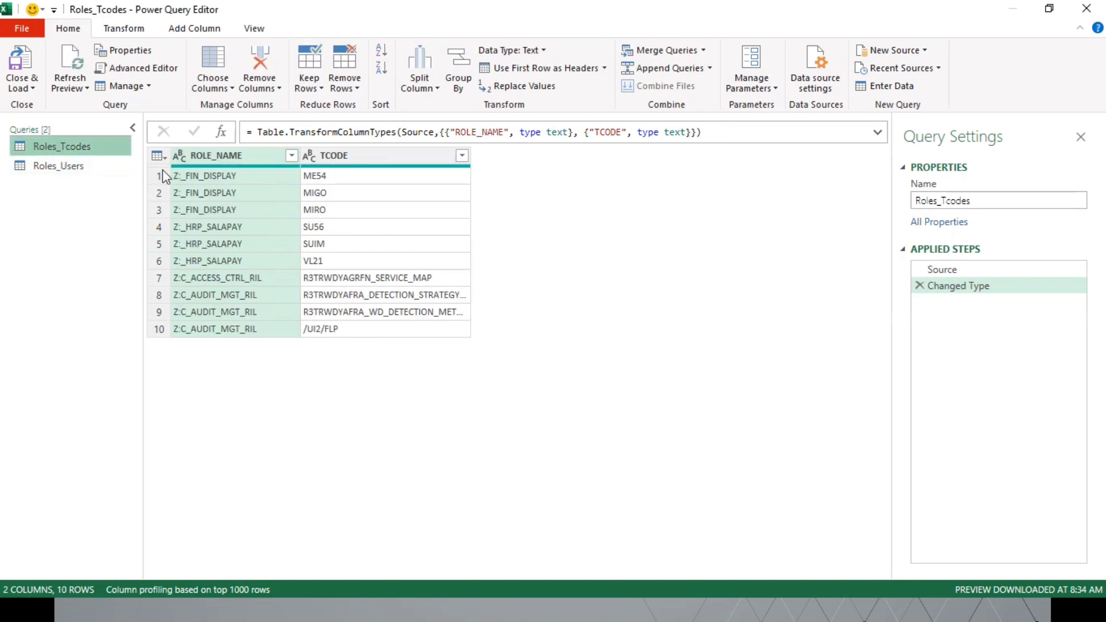
click(961, 270)
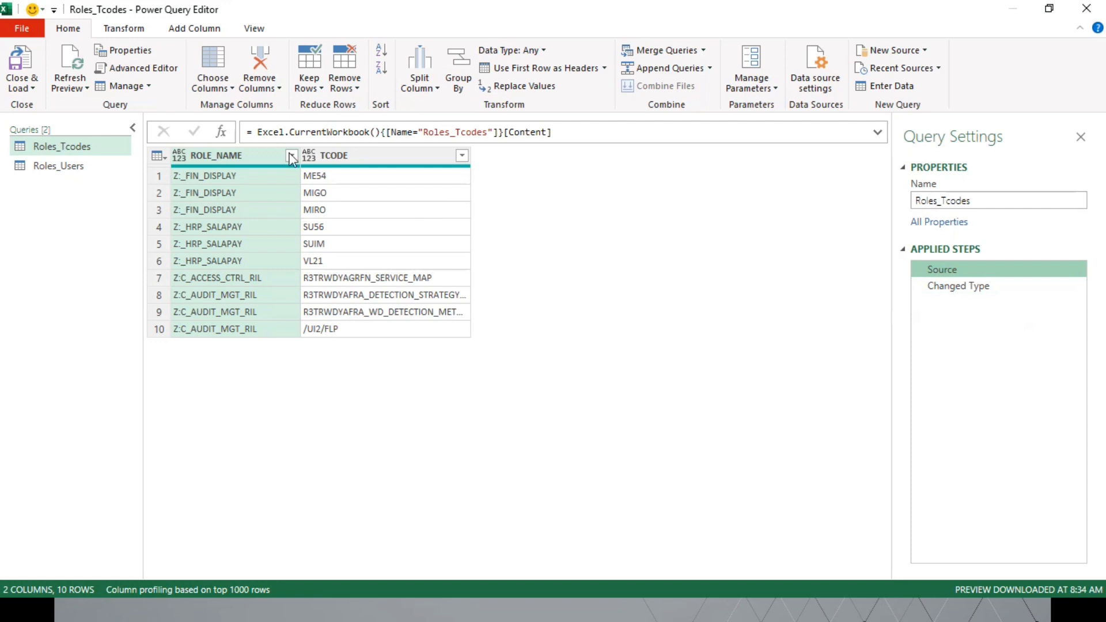
click(310, 155)
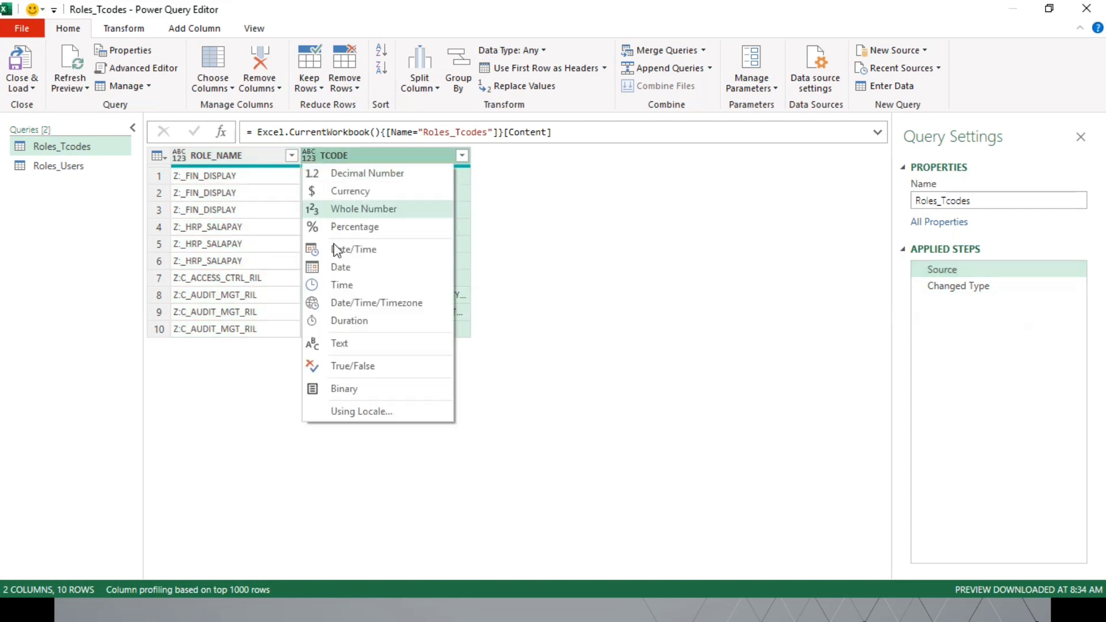
click(355, 344)
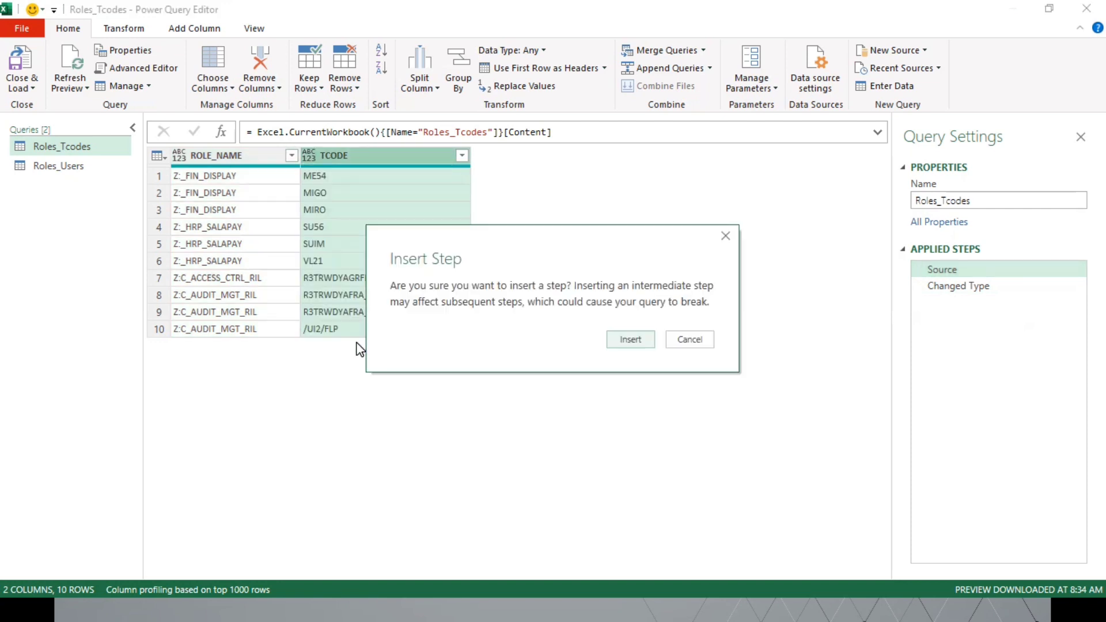
click(612, 342)
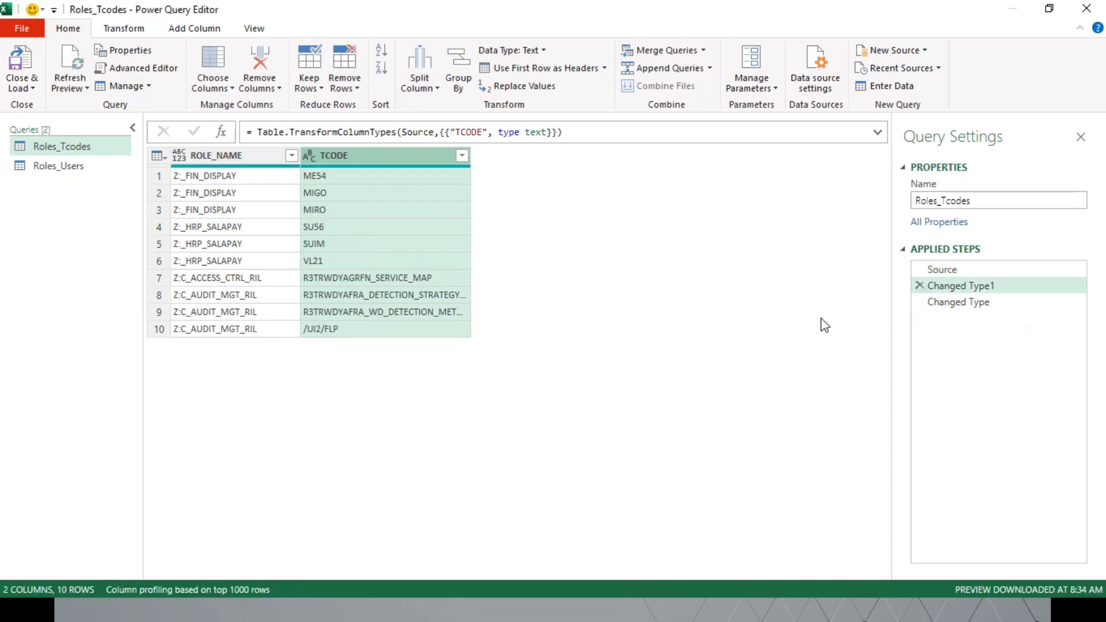
click(920, 286)
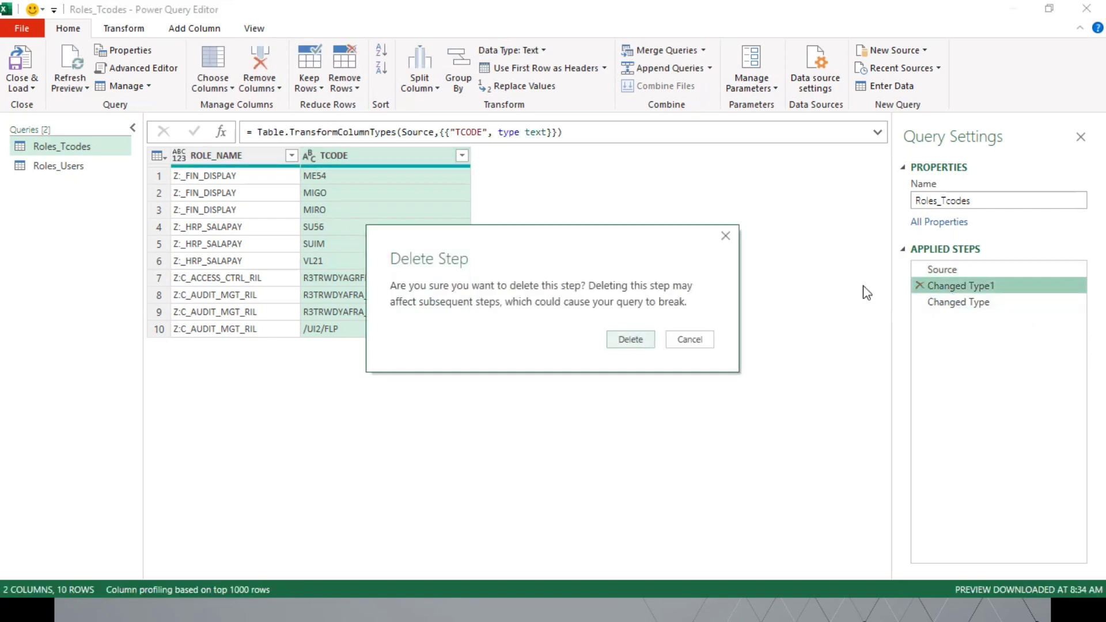
click(634, 341)
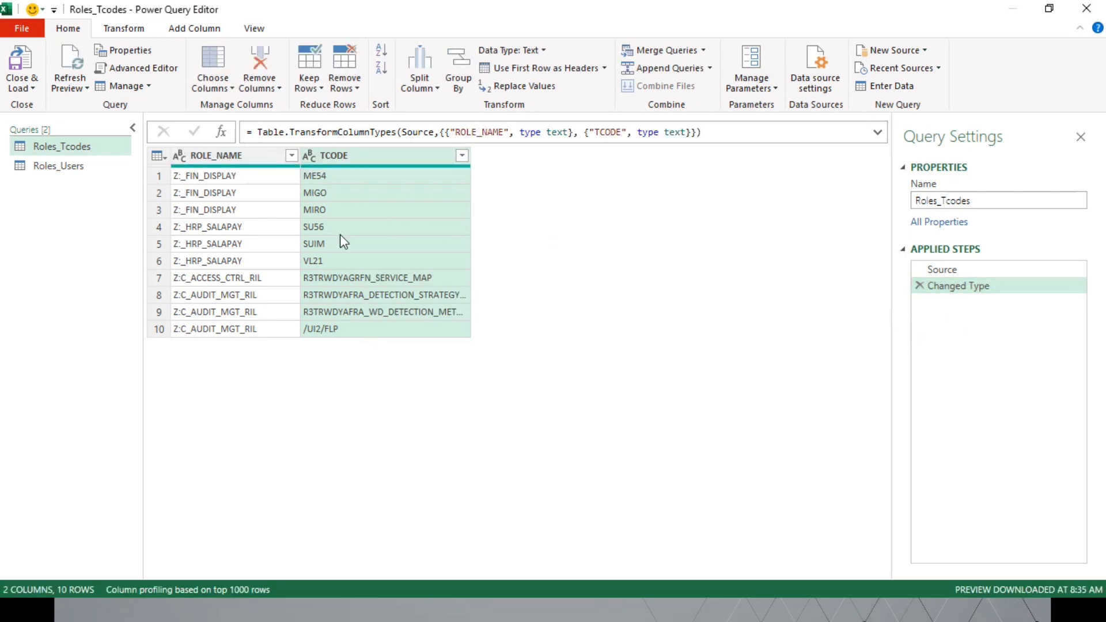
Step: Change the USERNAME column of the Roles_Users query to the Text data type, replacing the current type conversion
click(88, 168)
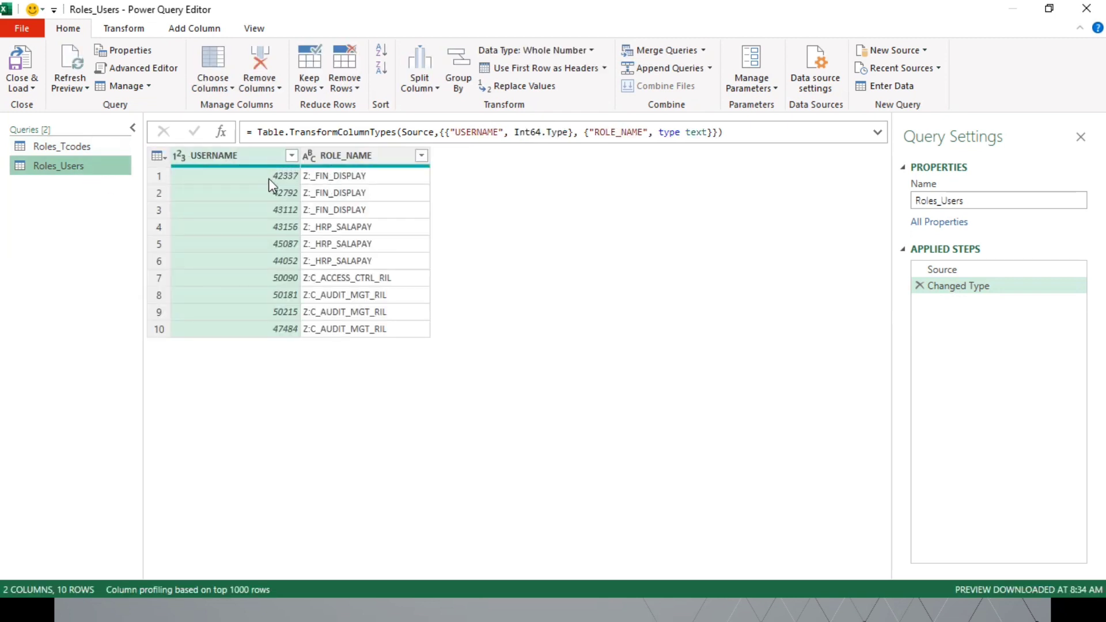
click(179, 157)
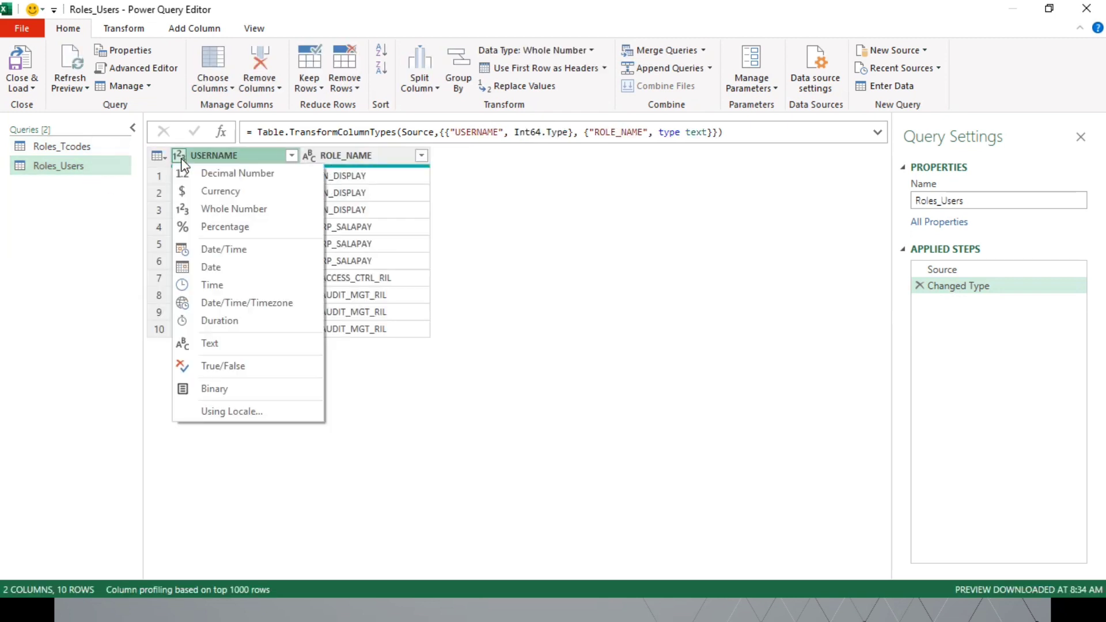
click(227, 343)
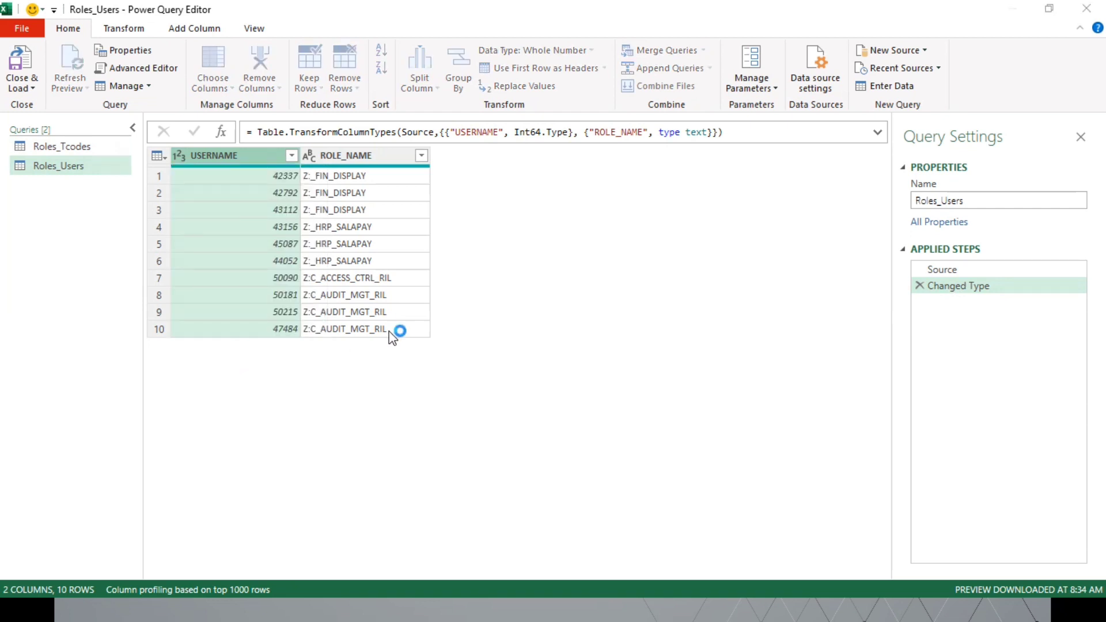
click(546, 348)
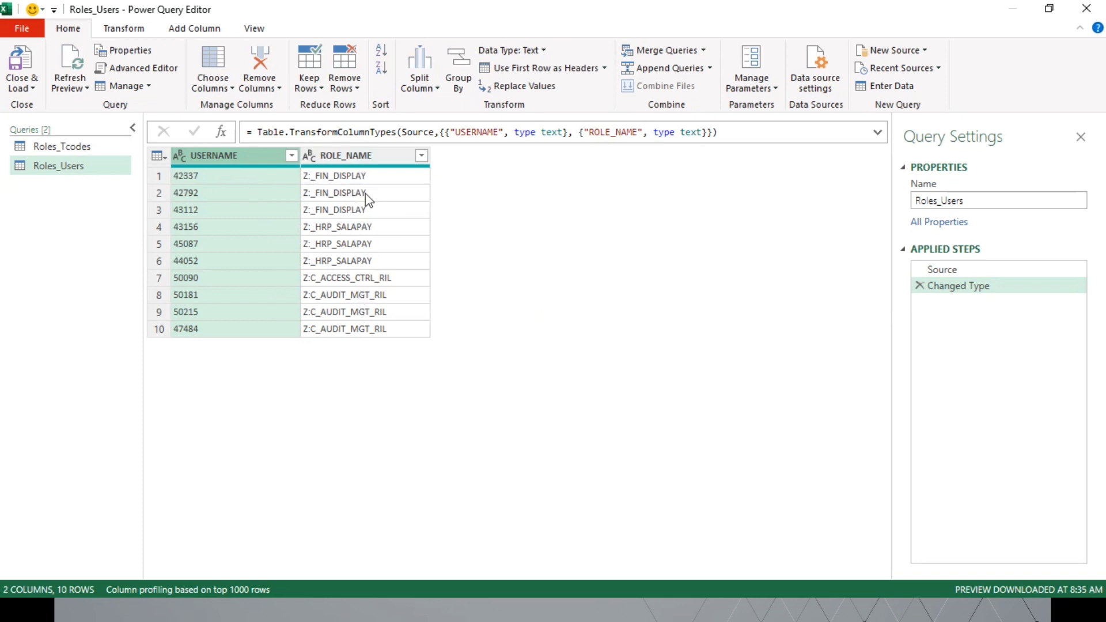
Step: Group the Roles_Users query by ROLE_NAME with a Count column counting rows and an AllRows column using the All Rows operation
click(357, 159)
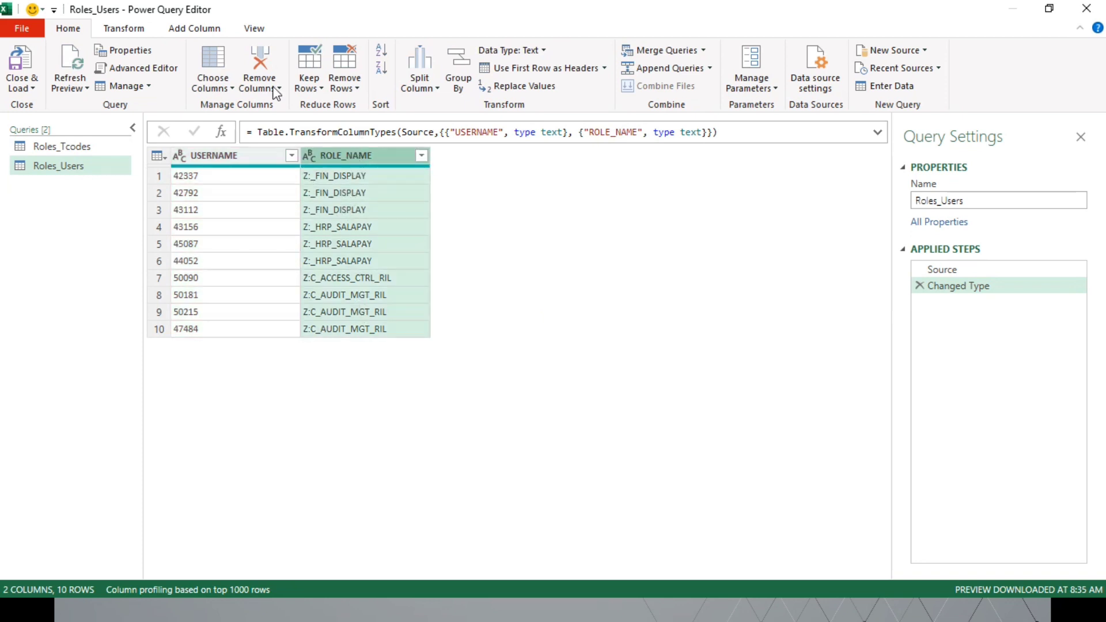
click(122, 28)
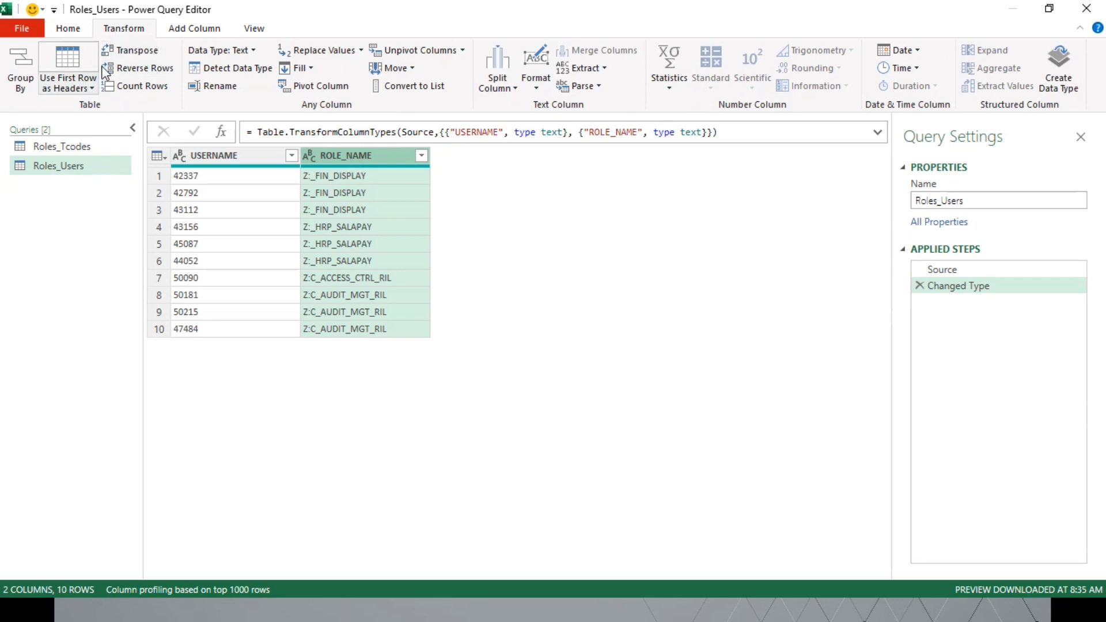
click(23, 87)
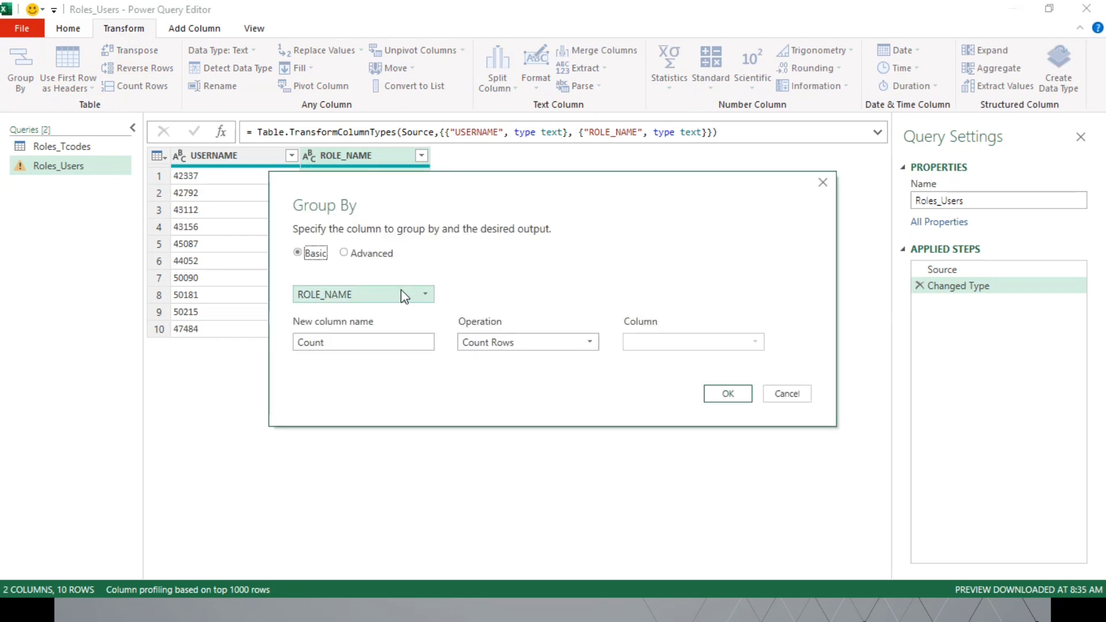
click(369, 256)
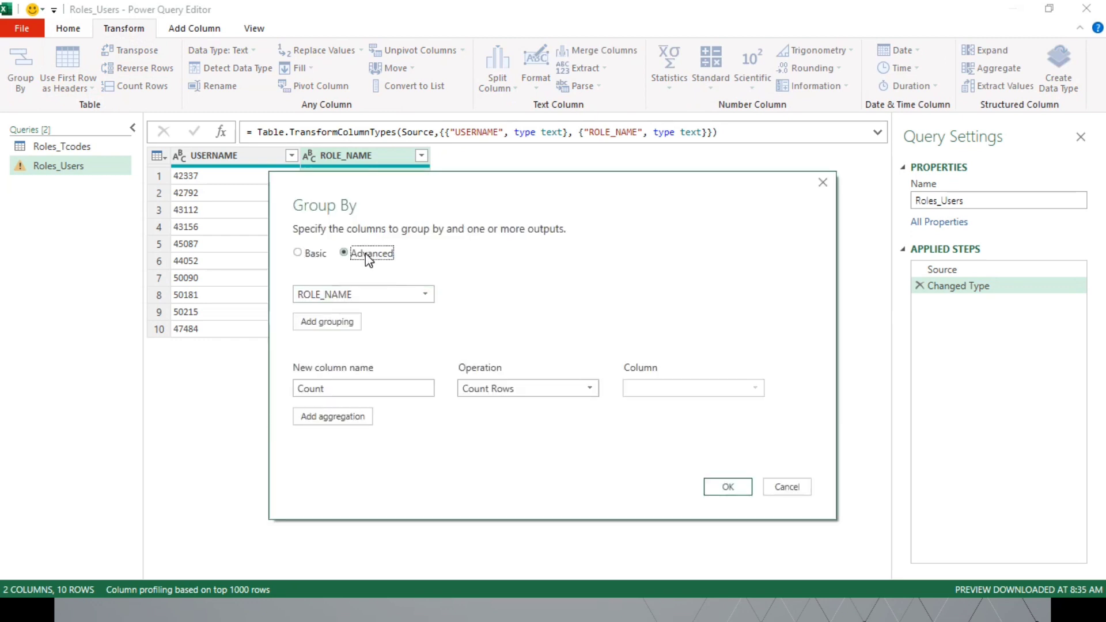
drag(391, 203, 486, 101)
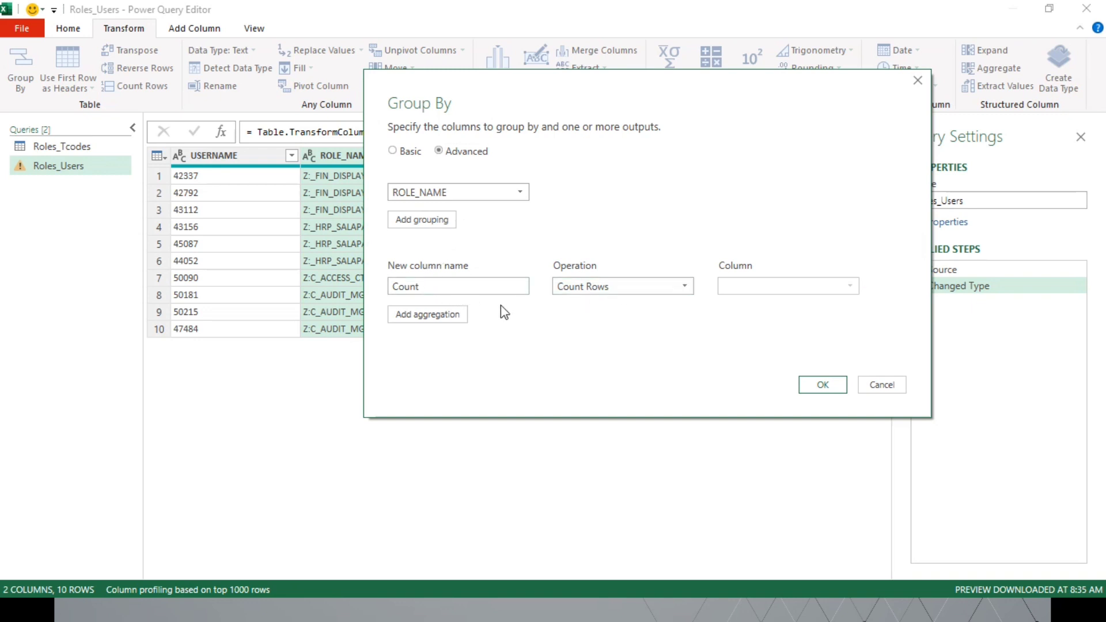
click(442, 316)
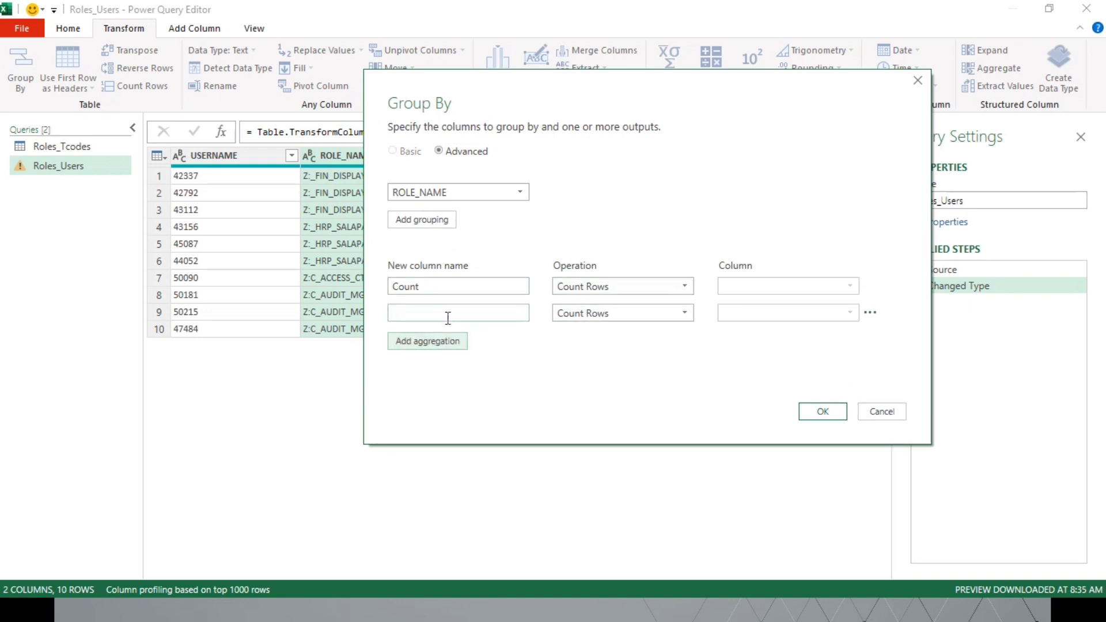
click(445, 319)
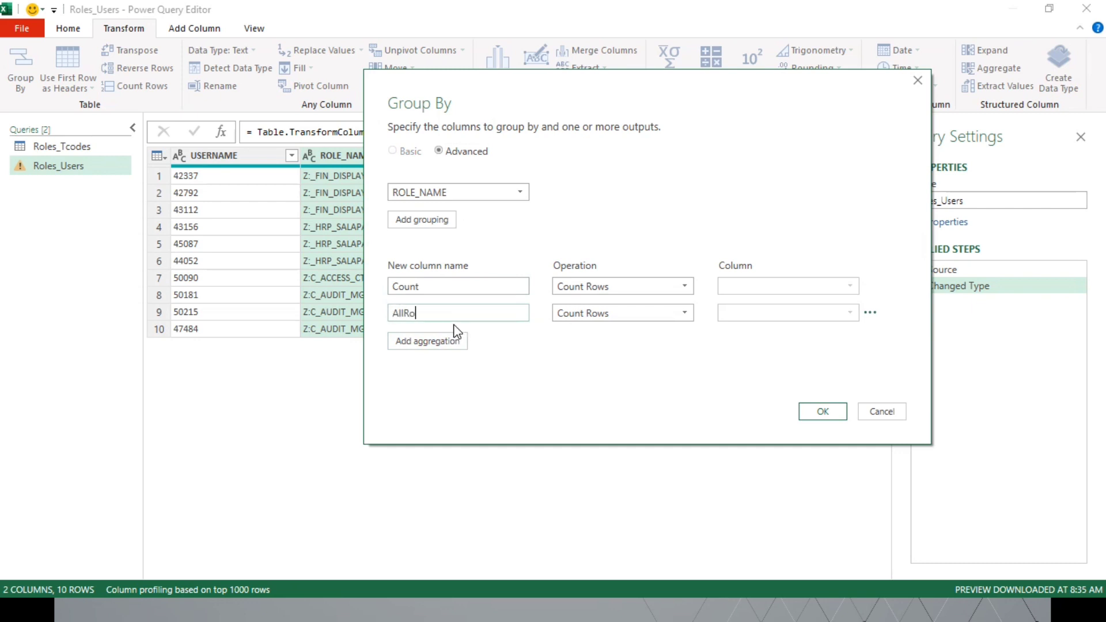
click(579, 317)
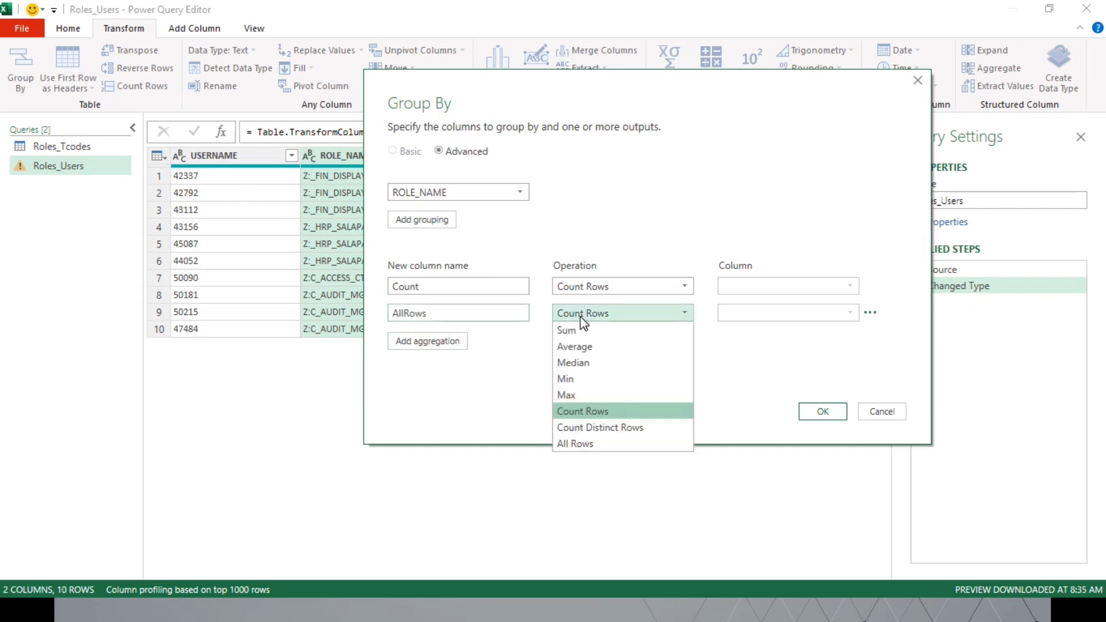
click(607, 450)
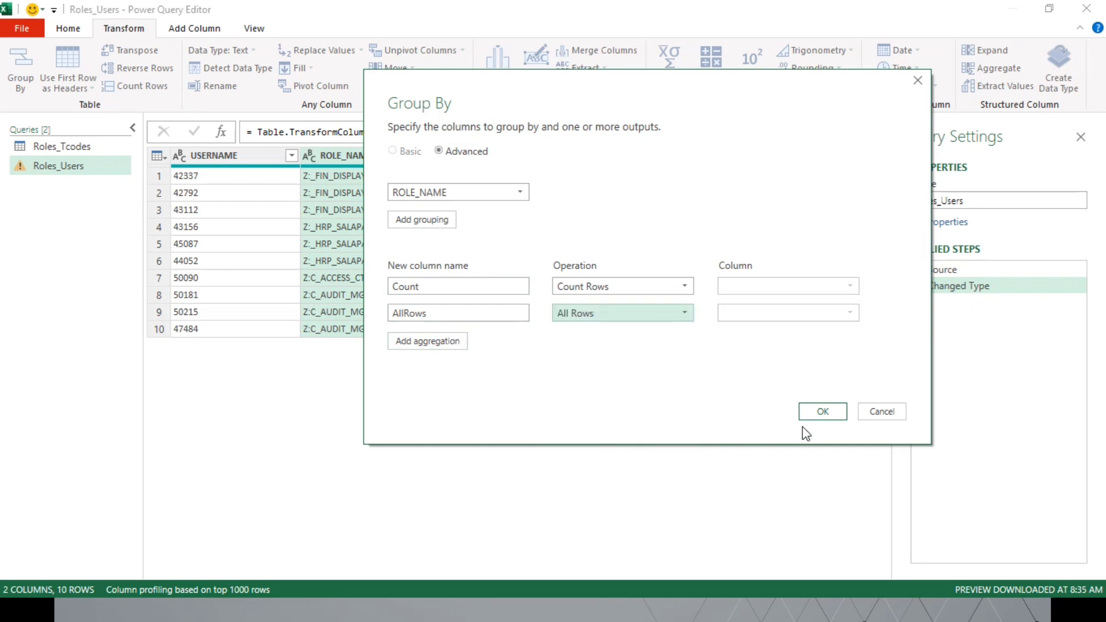
click(818, 416)
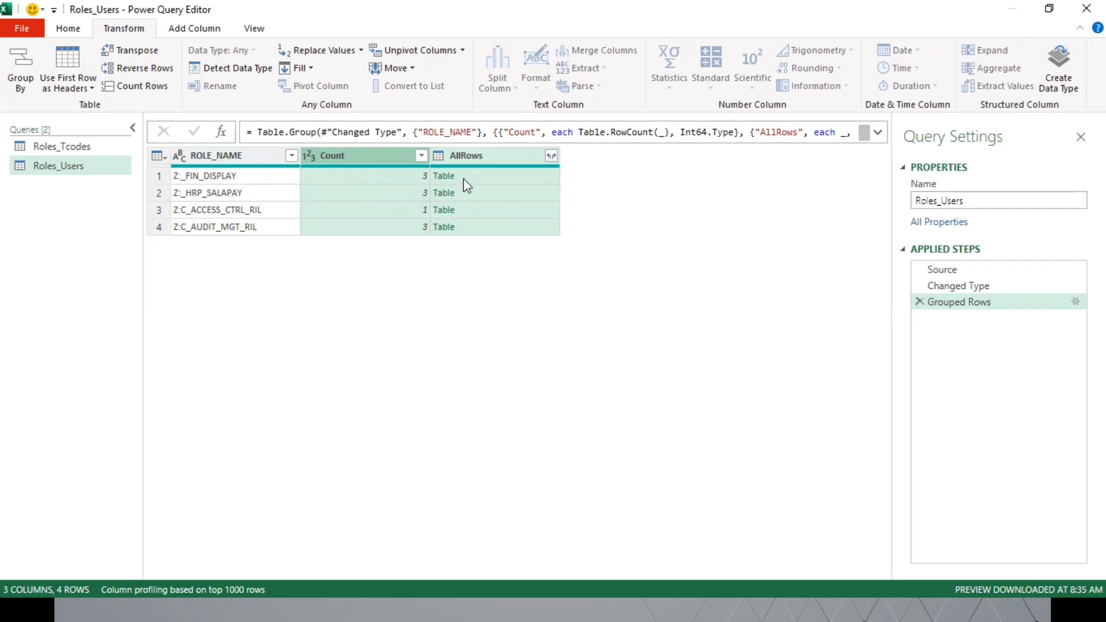
Step: Preview the nested tables in the AllRows column for each role, enlarging the preview area
click(388, 160)
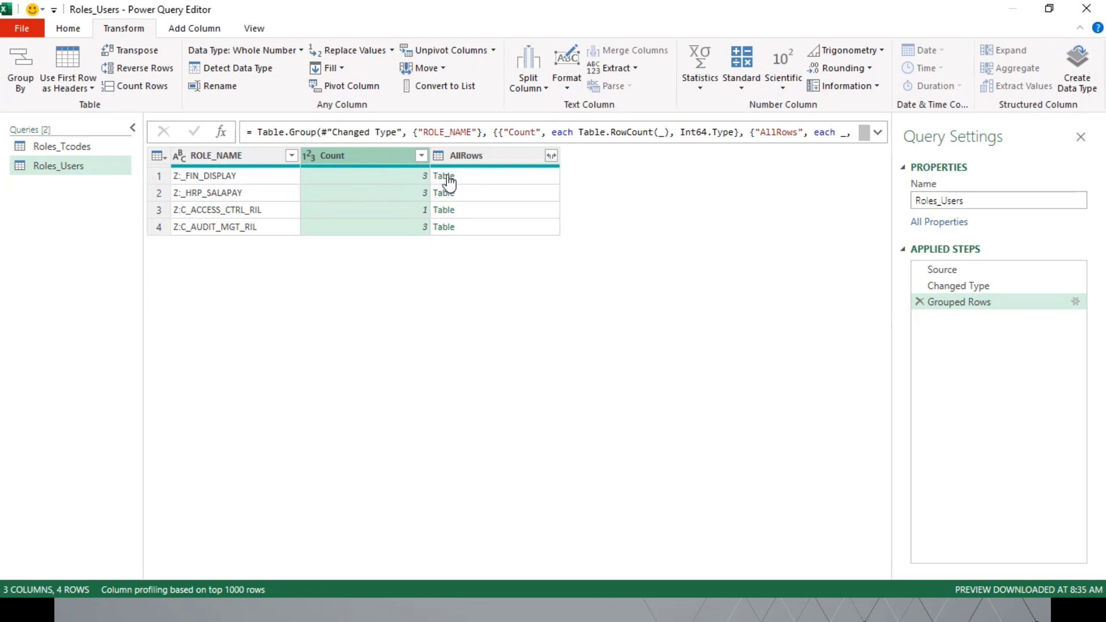
click(501, 176)
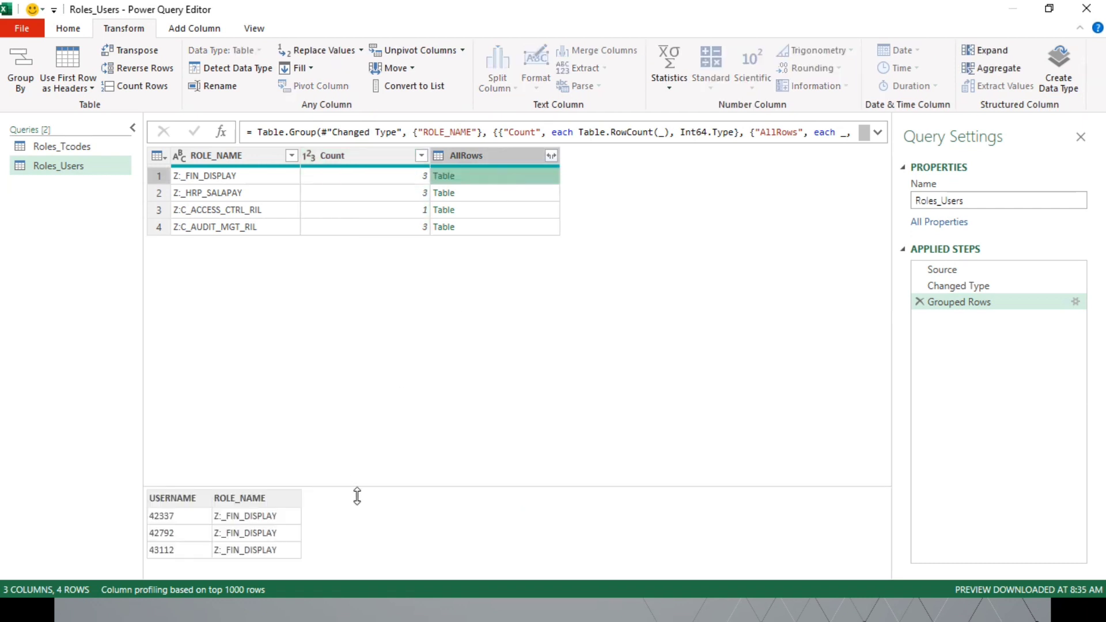
drag(358, 383, 357, 349)
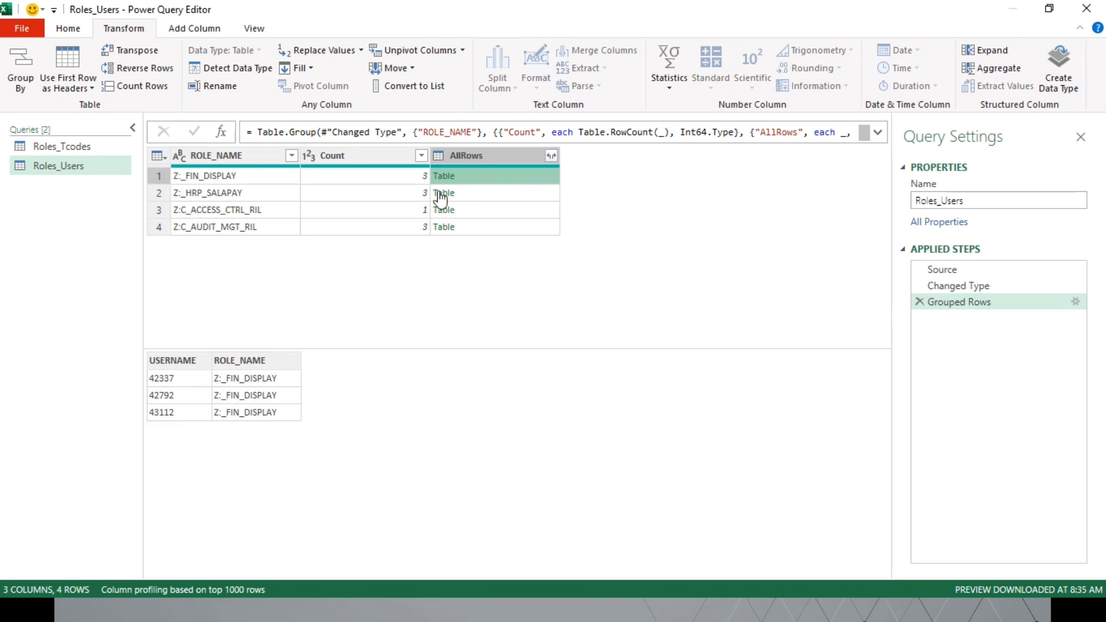
click(494, 194)
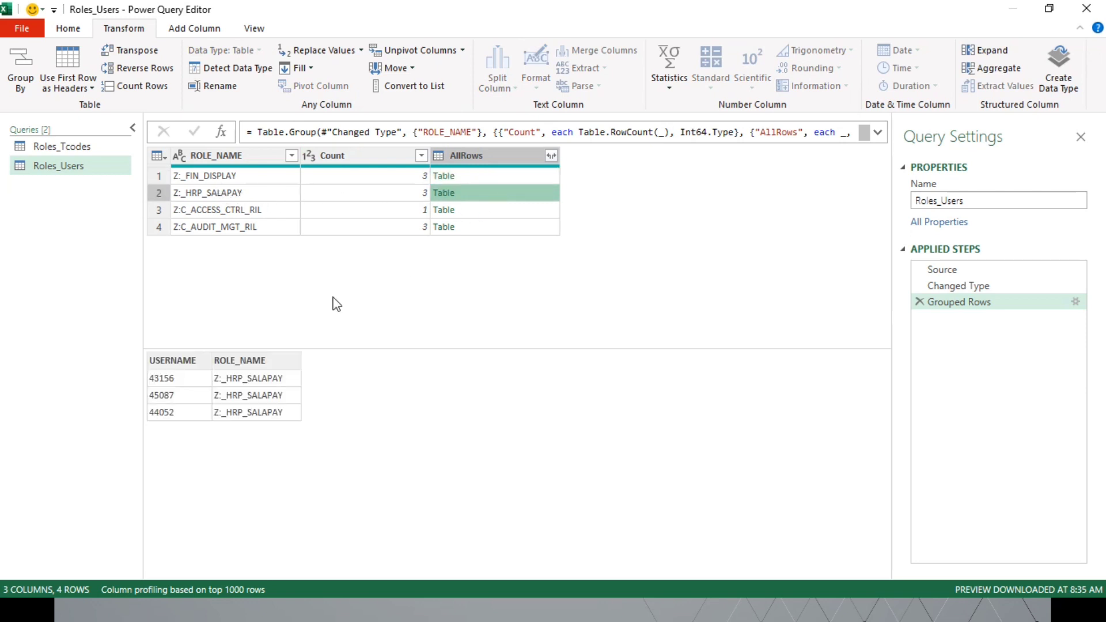
click(494, 209)
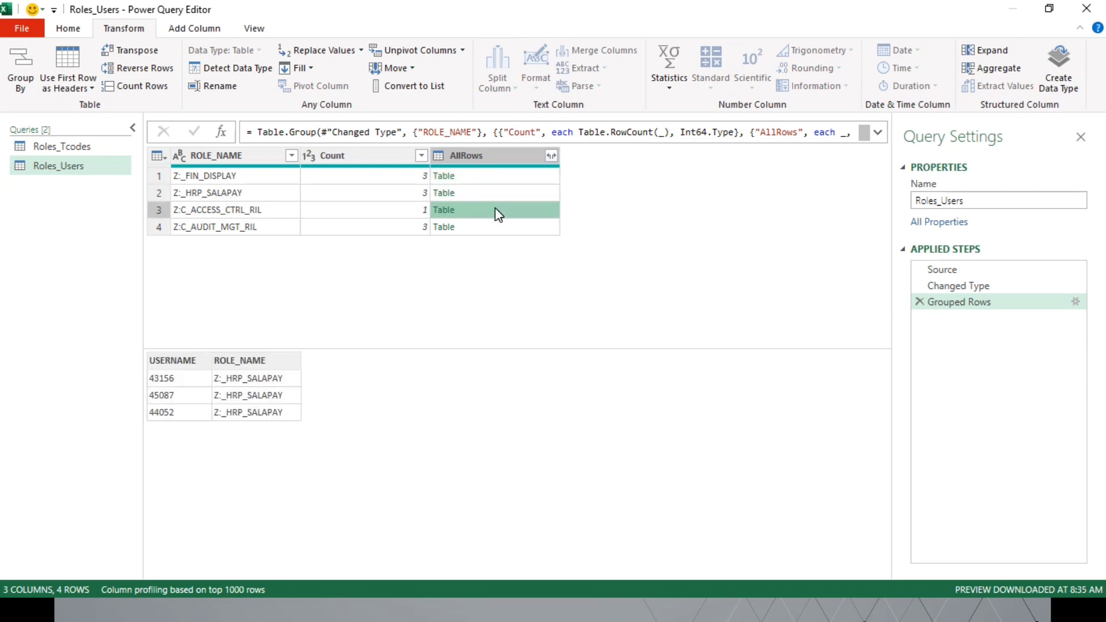
click(497, 228)
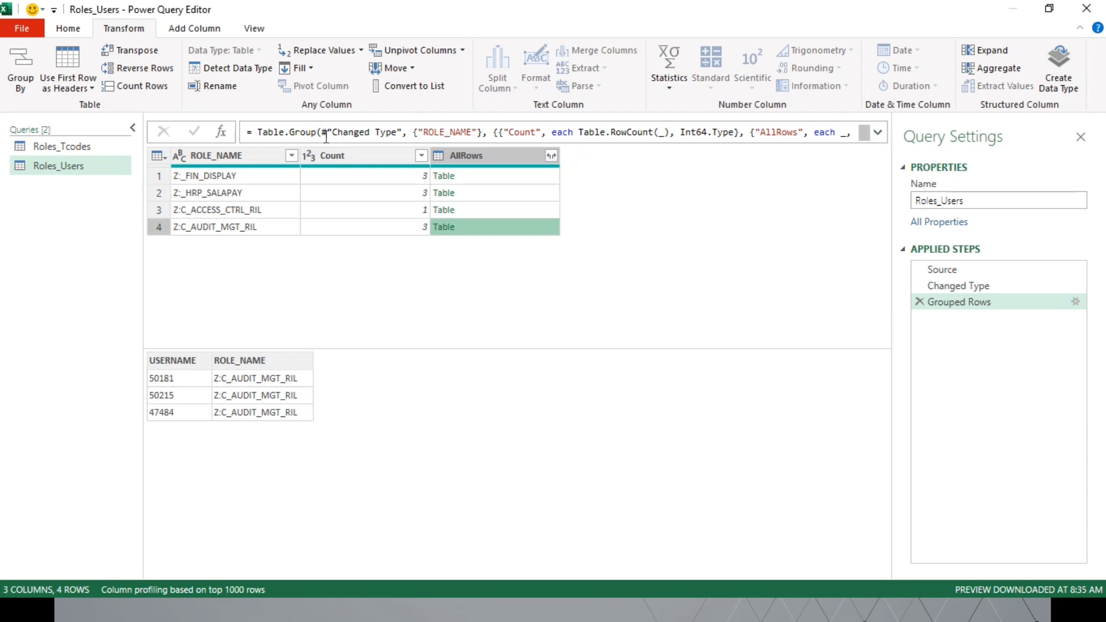
Step: Expand the Table.Group formula and put the ROLE_NAME key, the Count aggregation and the AllRows aggregation on separate lines
click(879, 135)
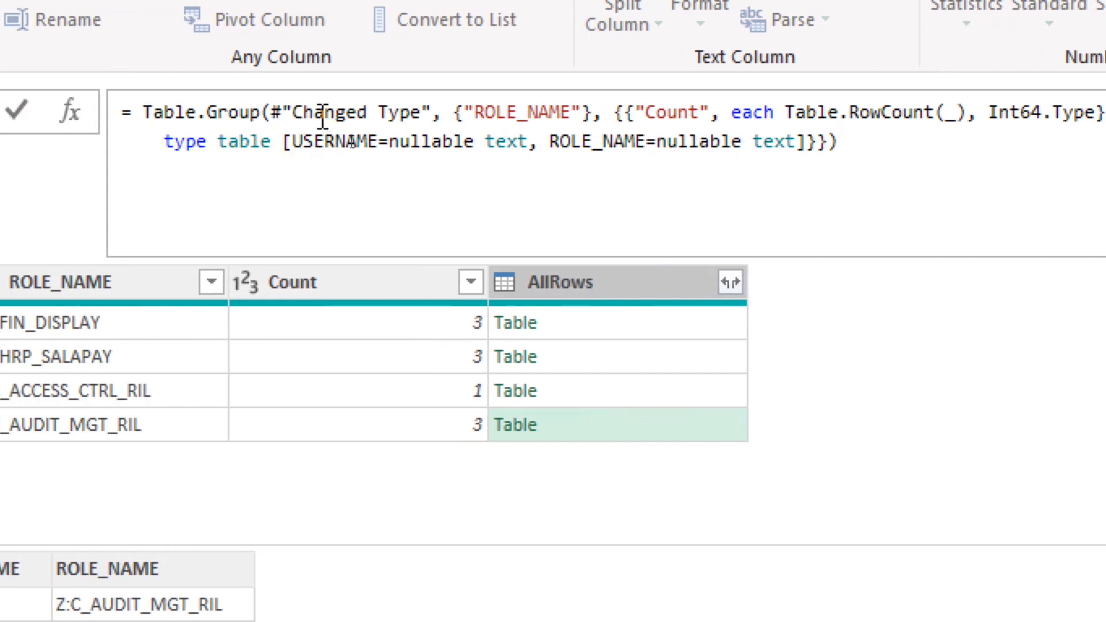
click(441, 112)
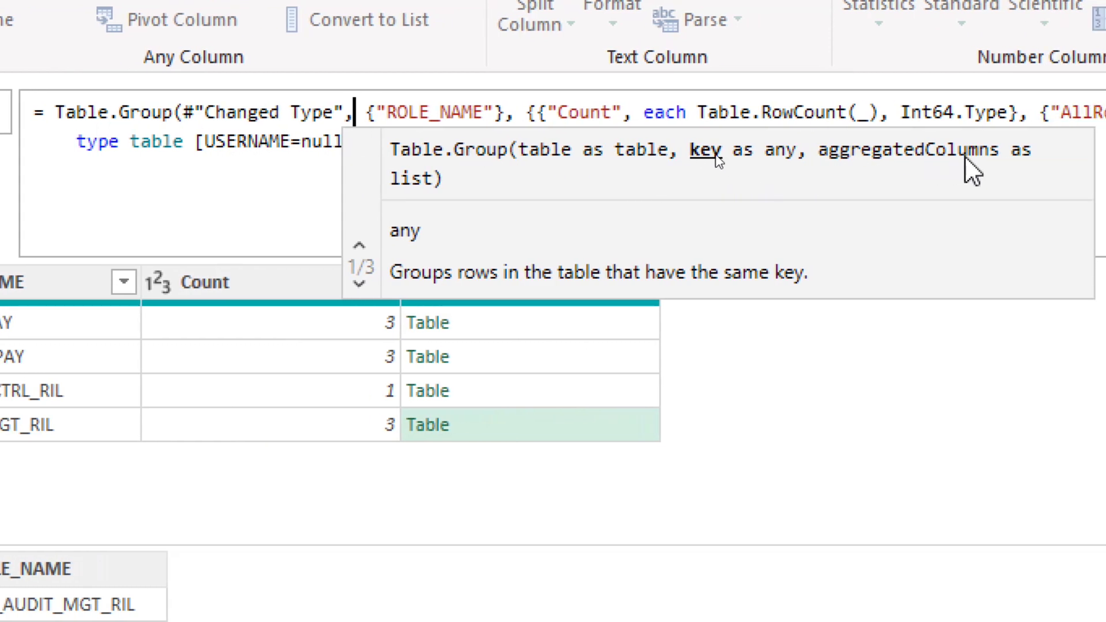
click(255, 112)
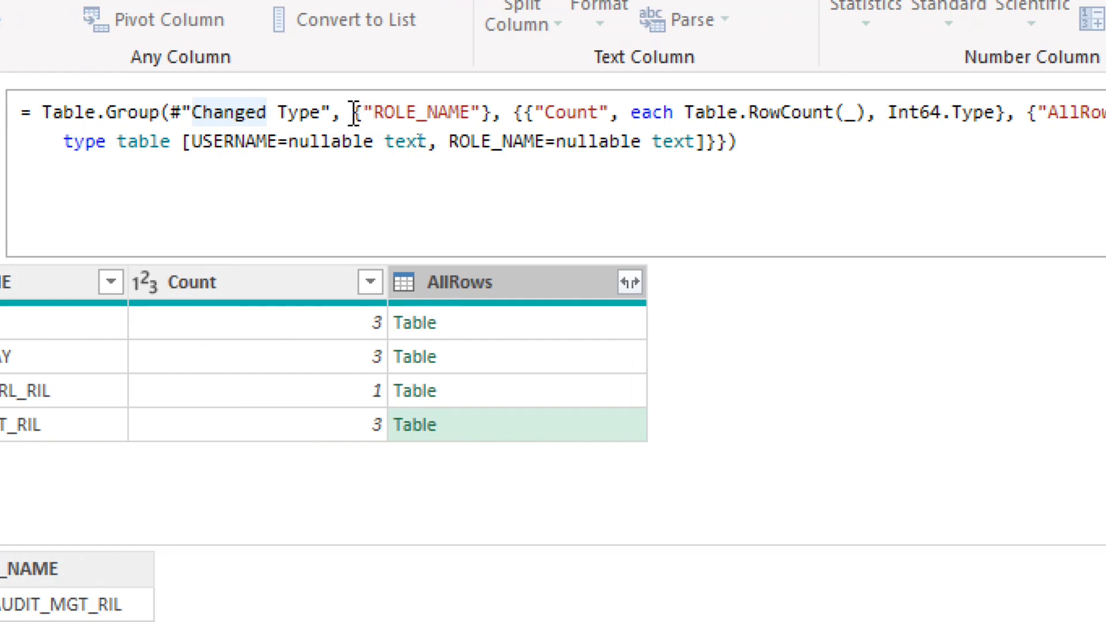
click(354, 113)
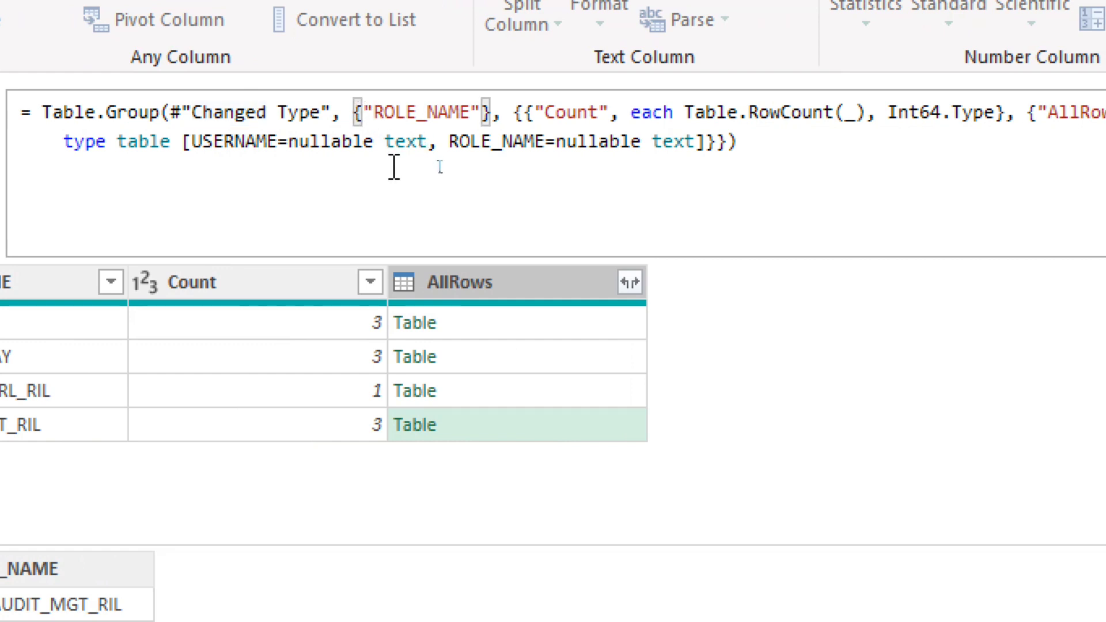
key(Return)
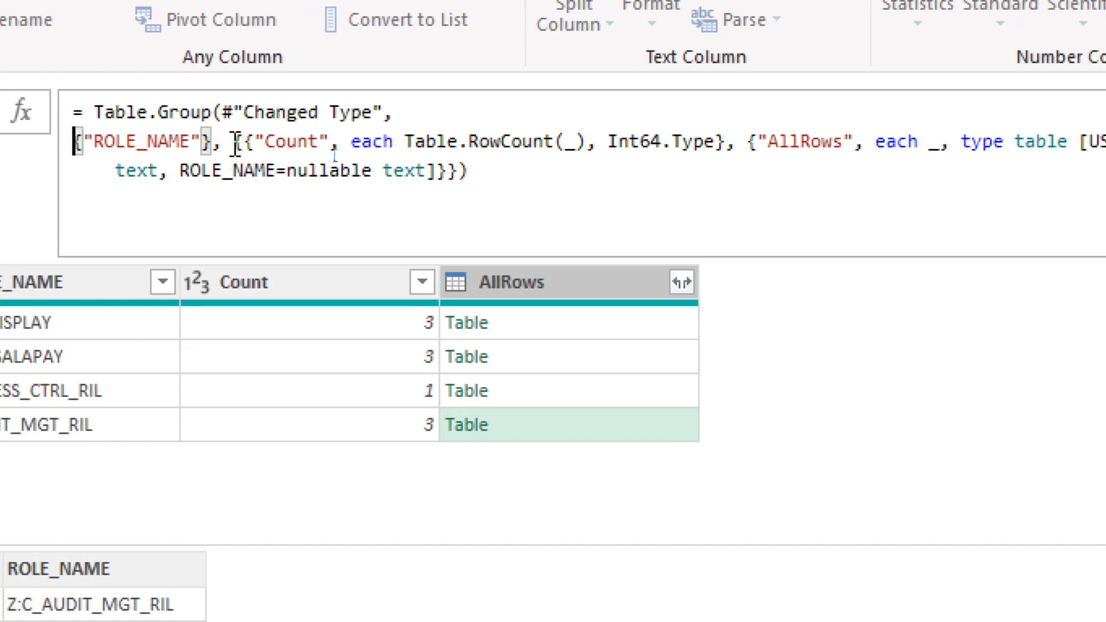
click(236, 141)
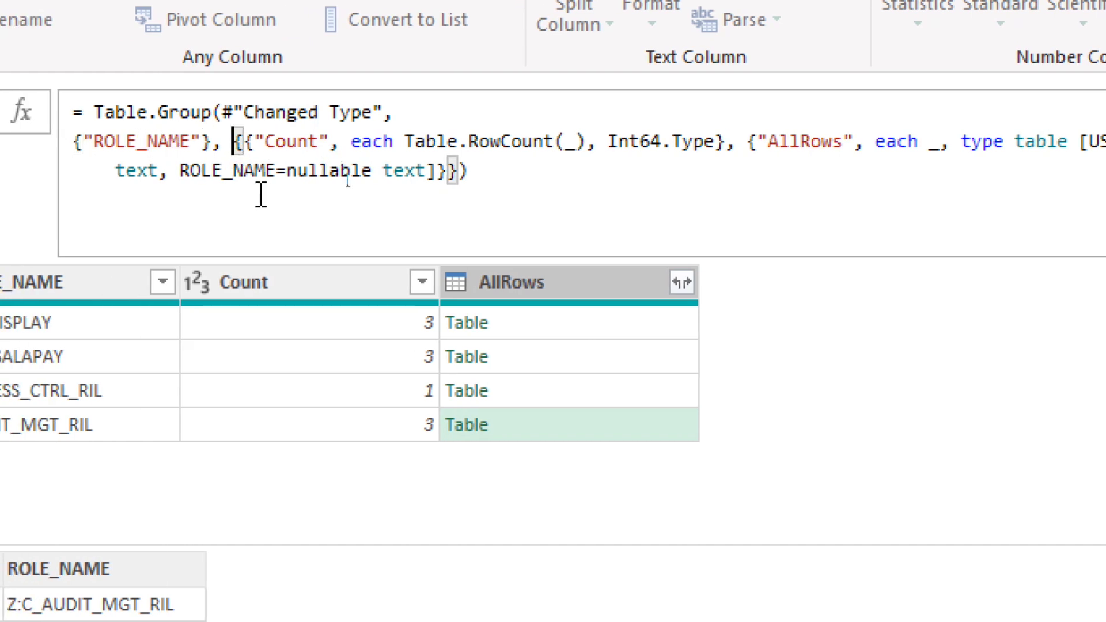
key(Return)
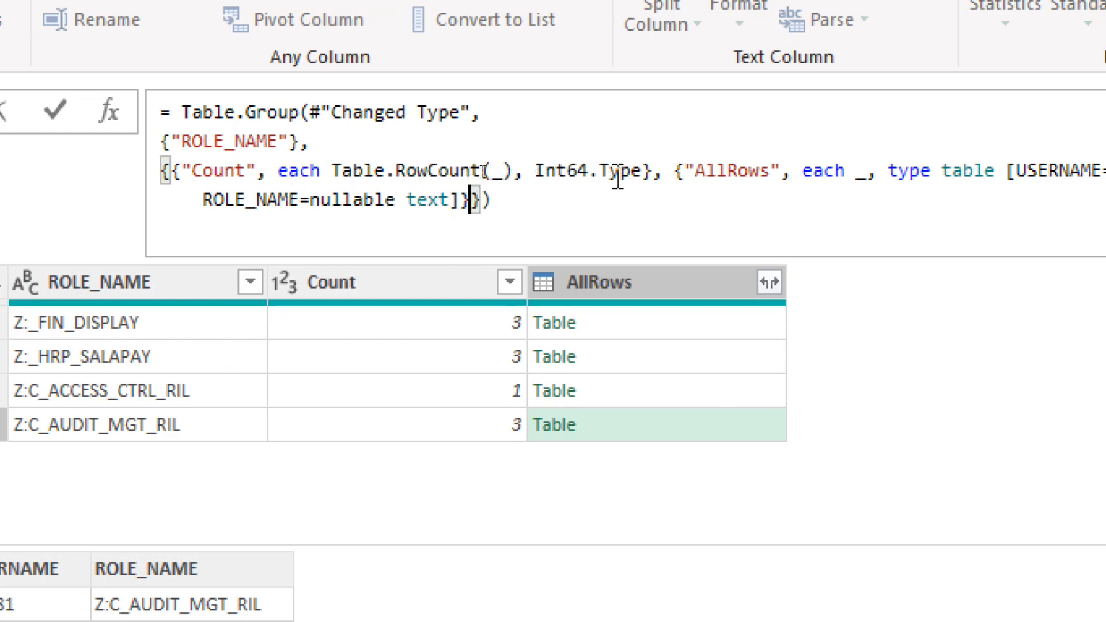
drag(655, 172, 171, 172)
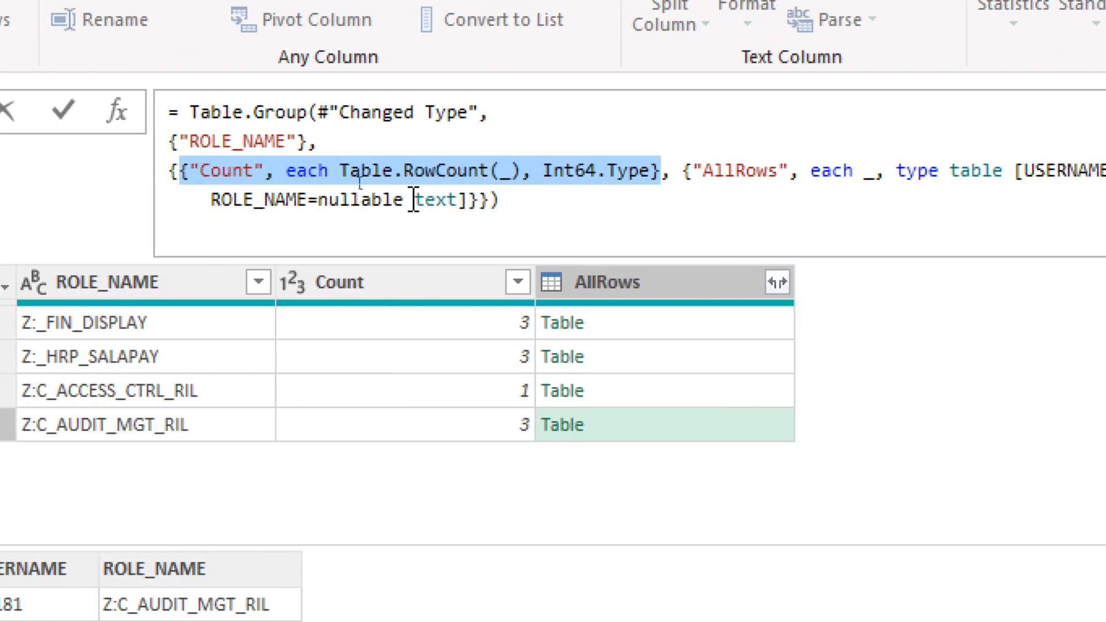
click(681, 174)
key(shift+Return)
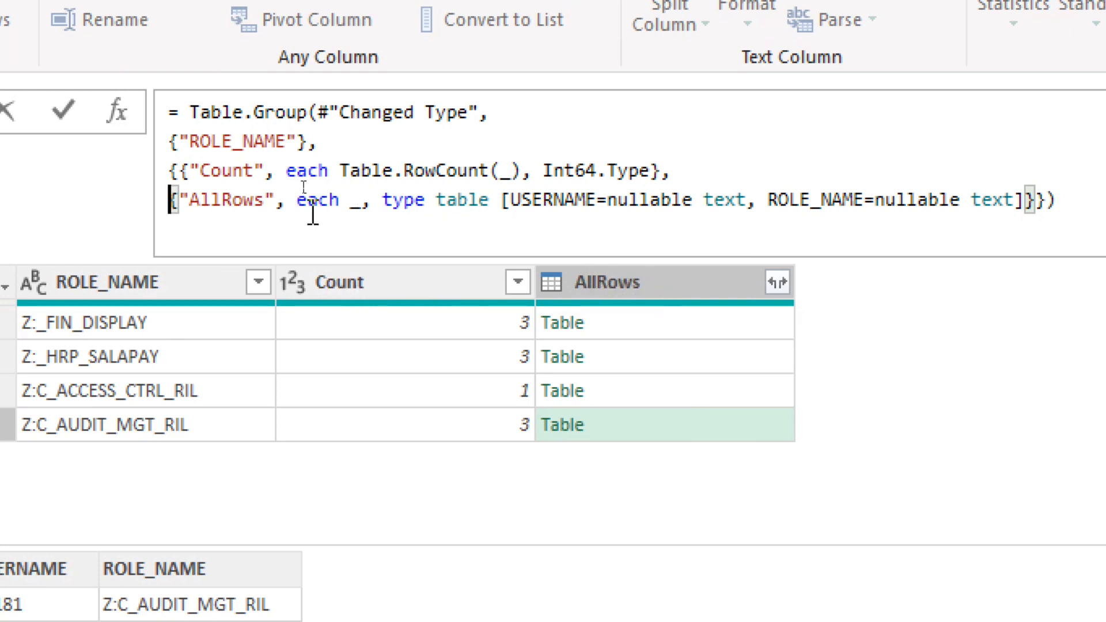
click(223, 199)
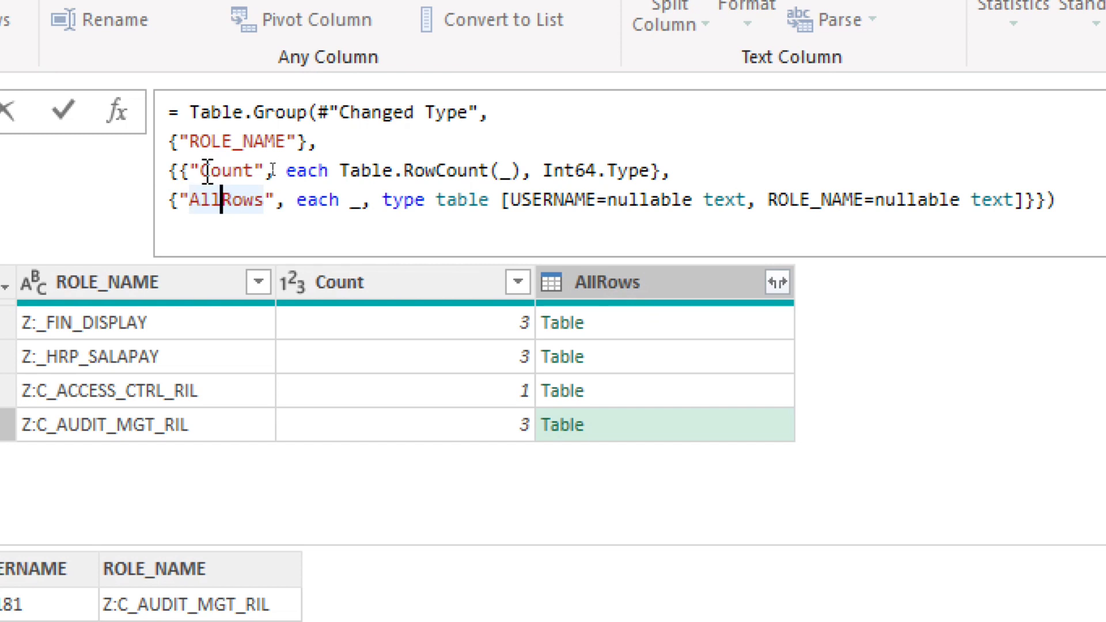
double_click(208, 171)
double_click(230, 202)
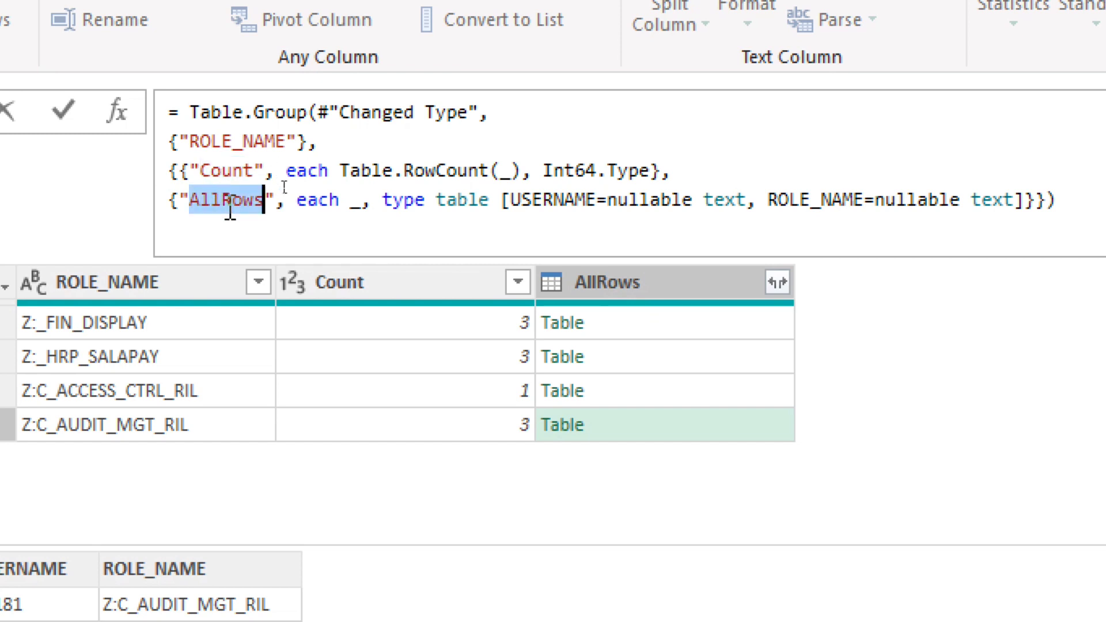
click(230, 171)
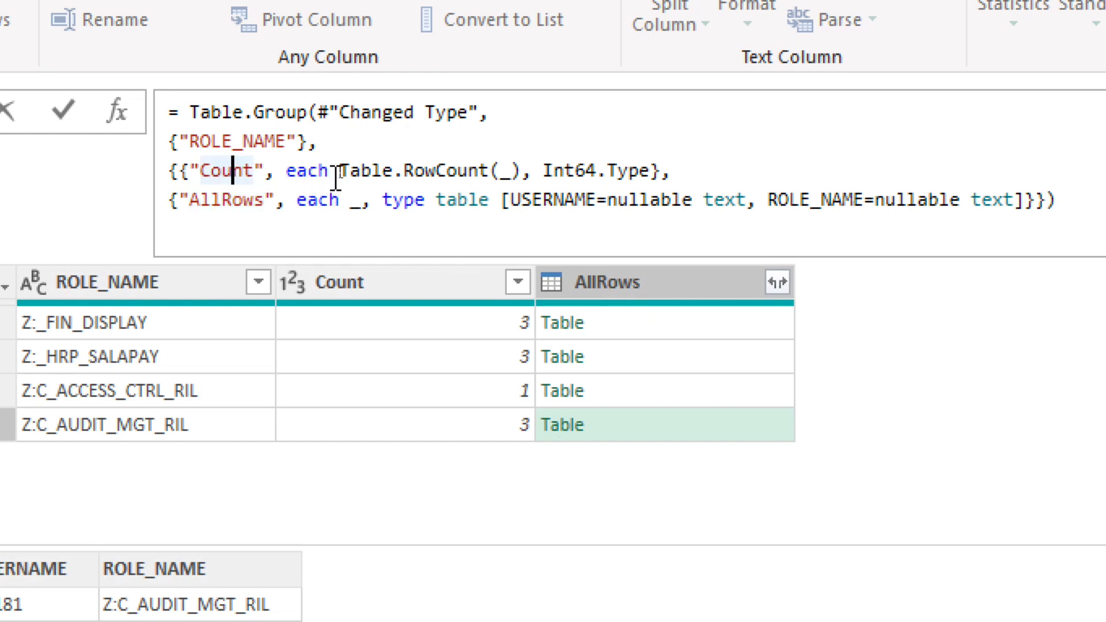
click(521, 172)
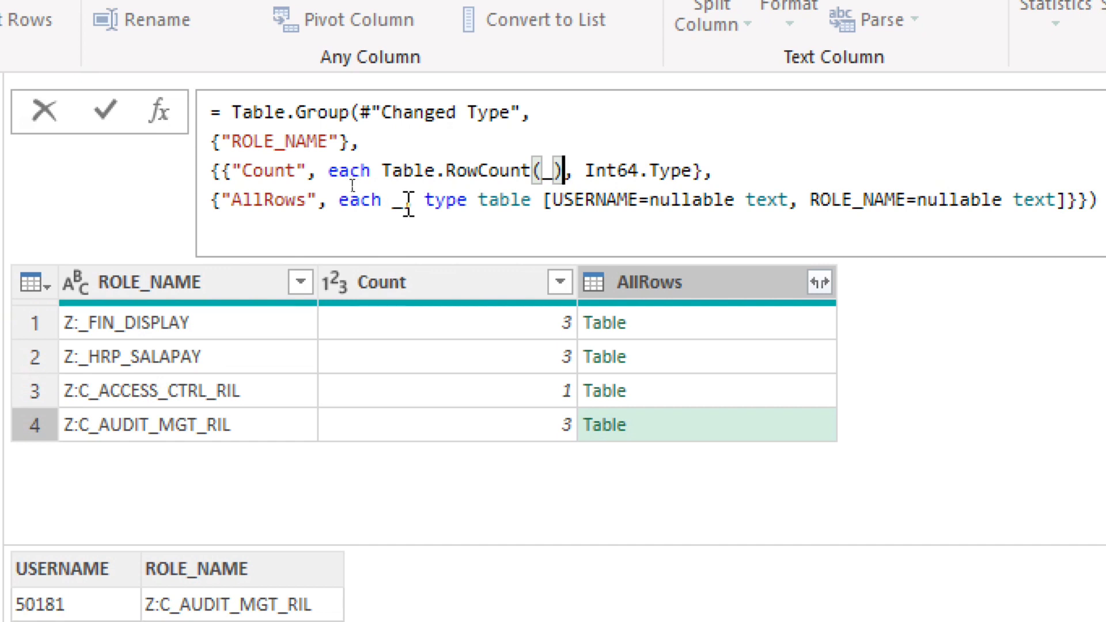
Step: Remove the table type definition from the AllRows aggregation, leaving {"AllRows", each _}, and preview the nested table for Z:_FIN_DISPLAY
drag(403, 202, 1069, 203)
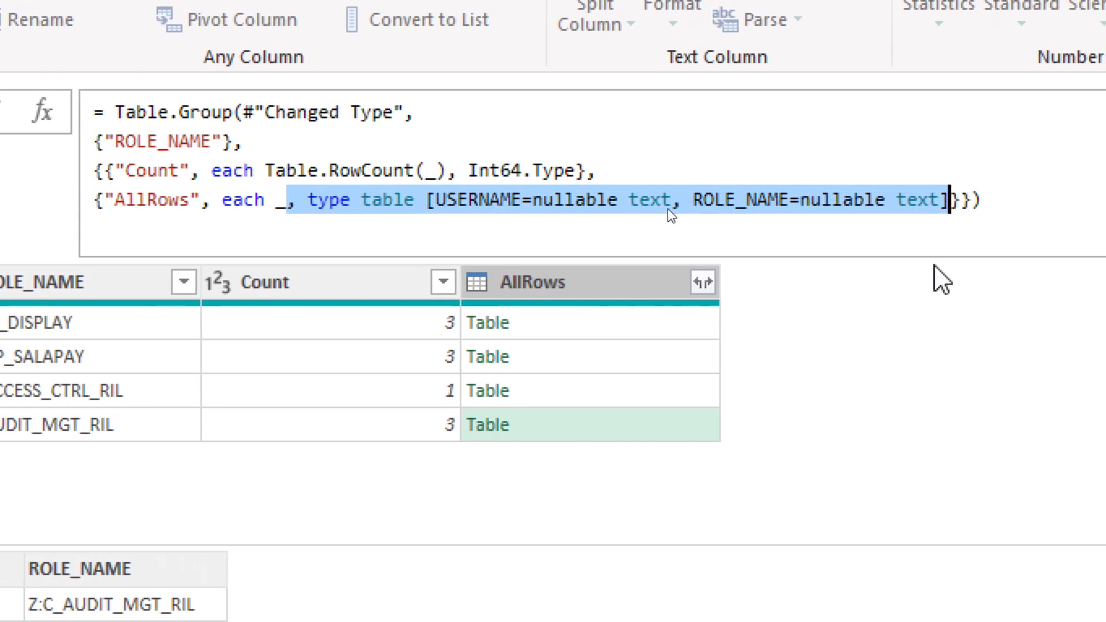
key(BackSpace)
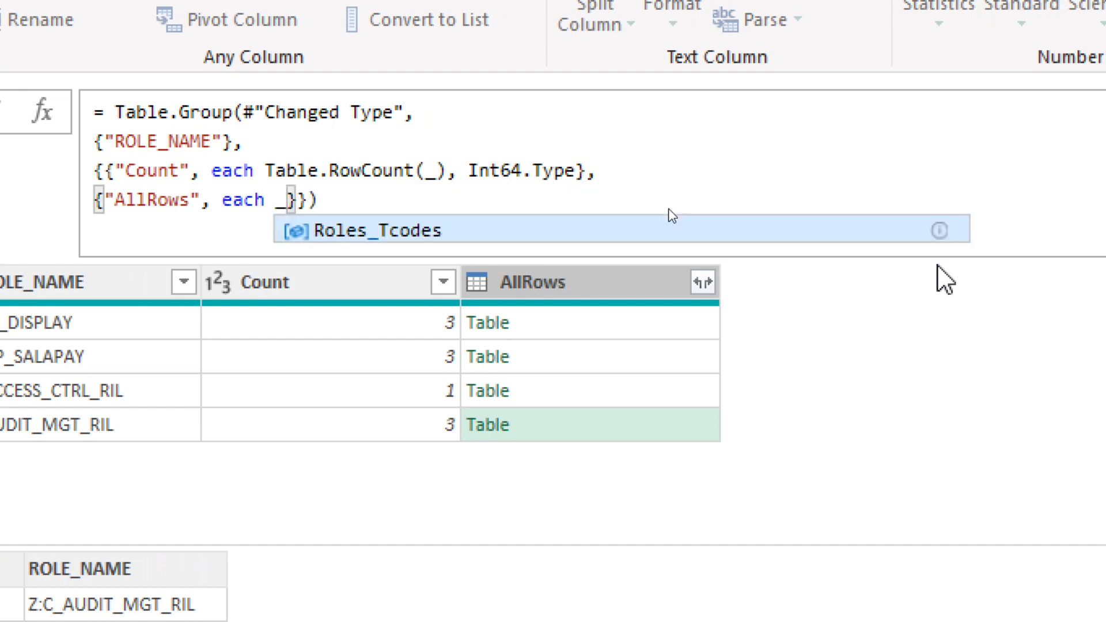
click(326, 202)
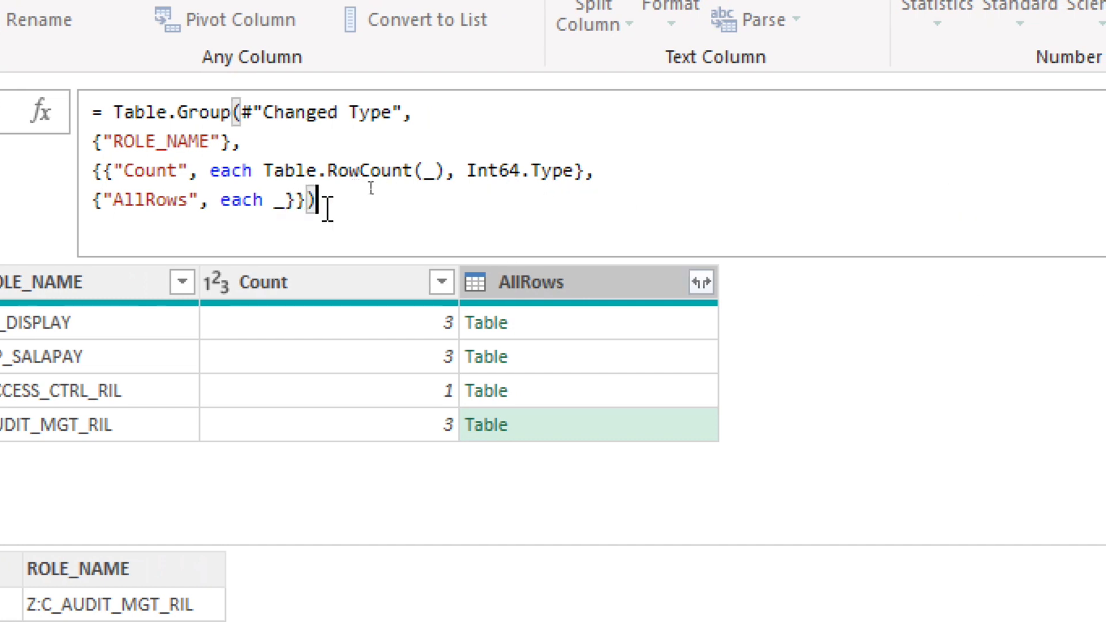
key(Return)
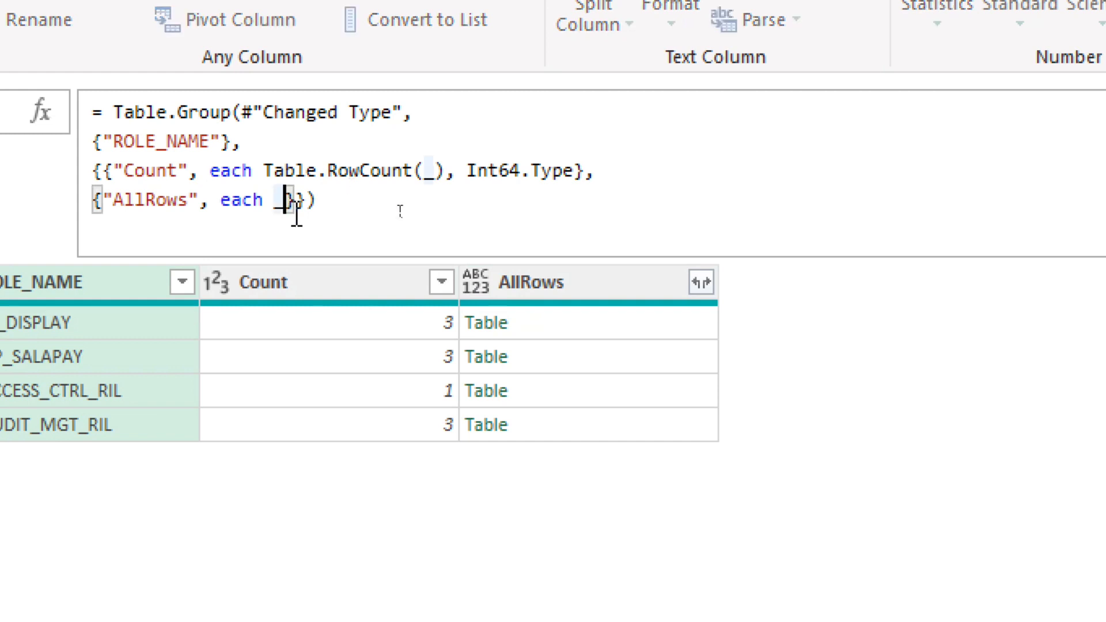
click(578, 326)
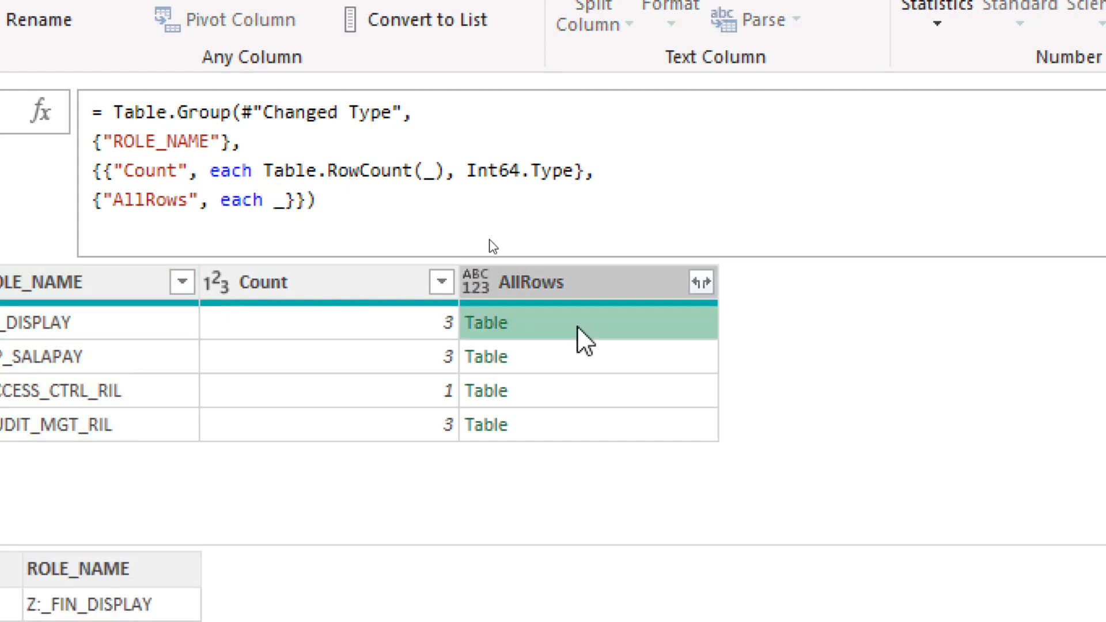
drag(210, 513, 212, 456)
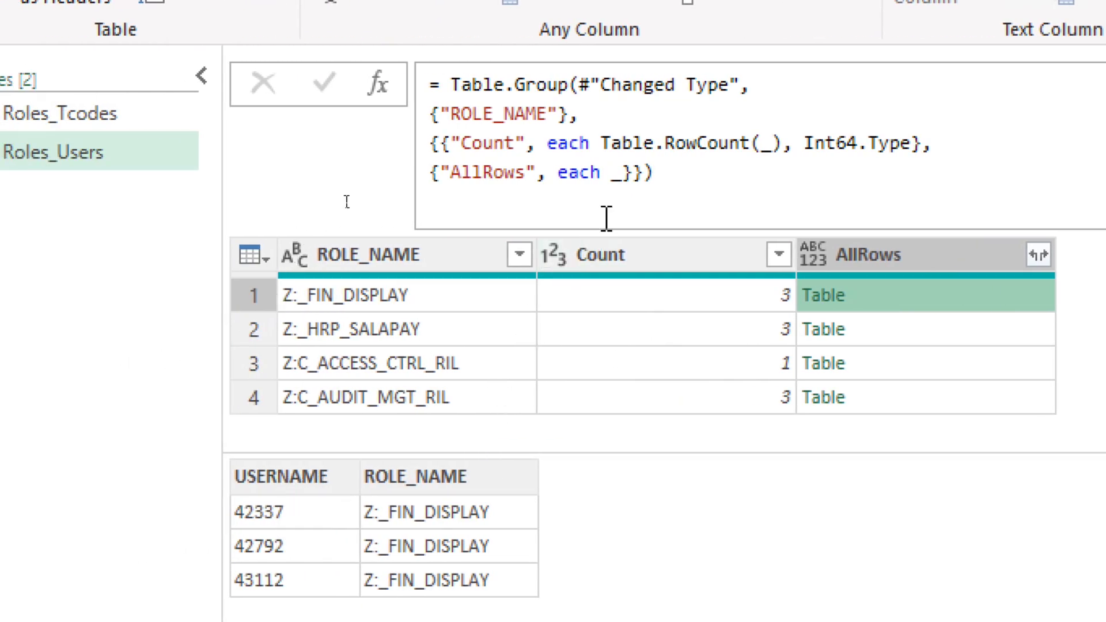
Step: Change the AllRows aggregation in the Table.Group formula to each _[USERNAME] so it returns only the usernames per role
click(623, 173)
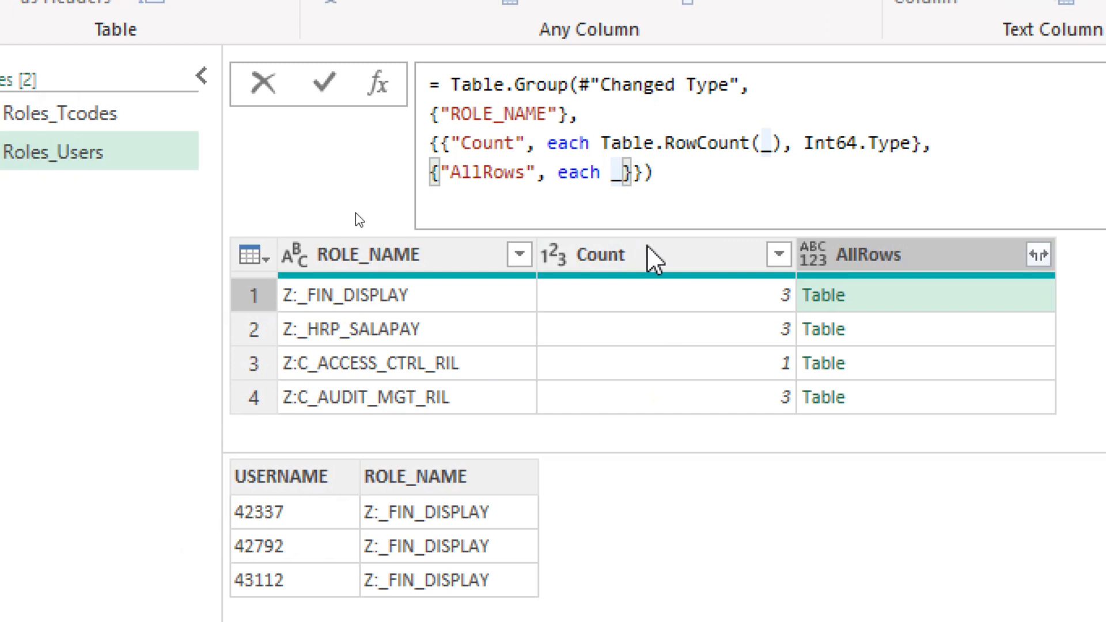
text([)
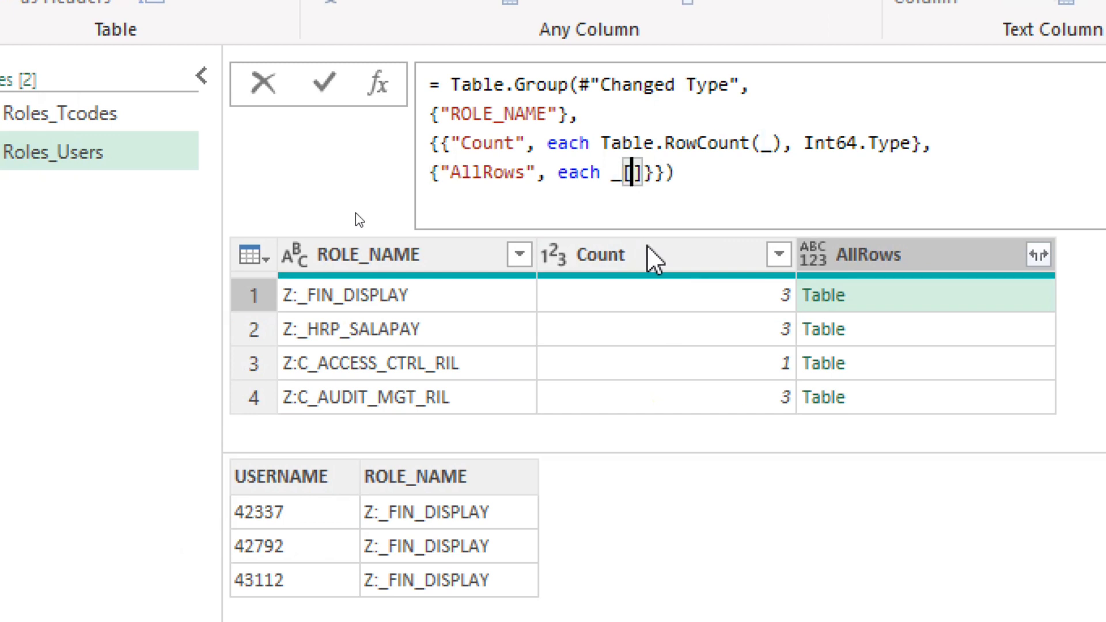
text(USERNAME)
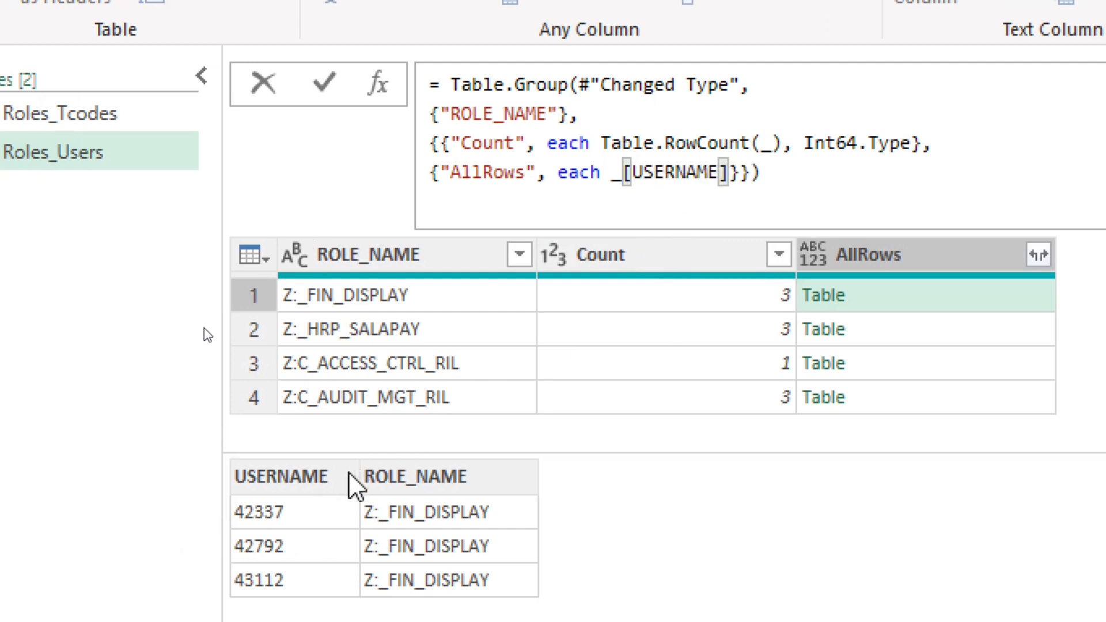
click(786, 175)
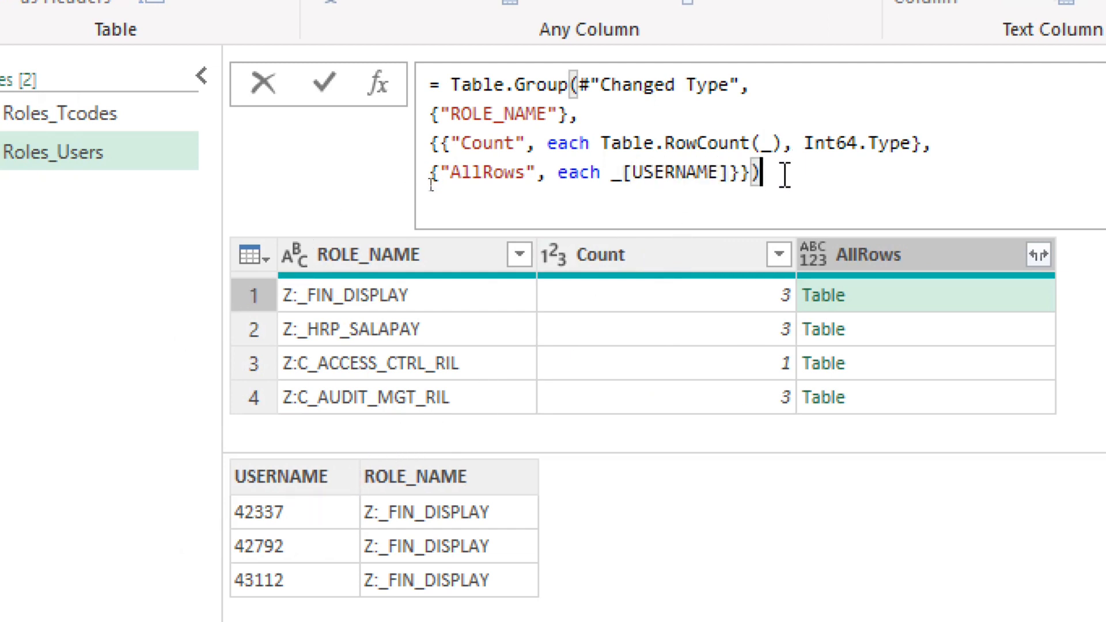
key(Return)
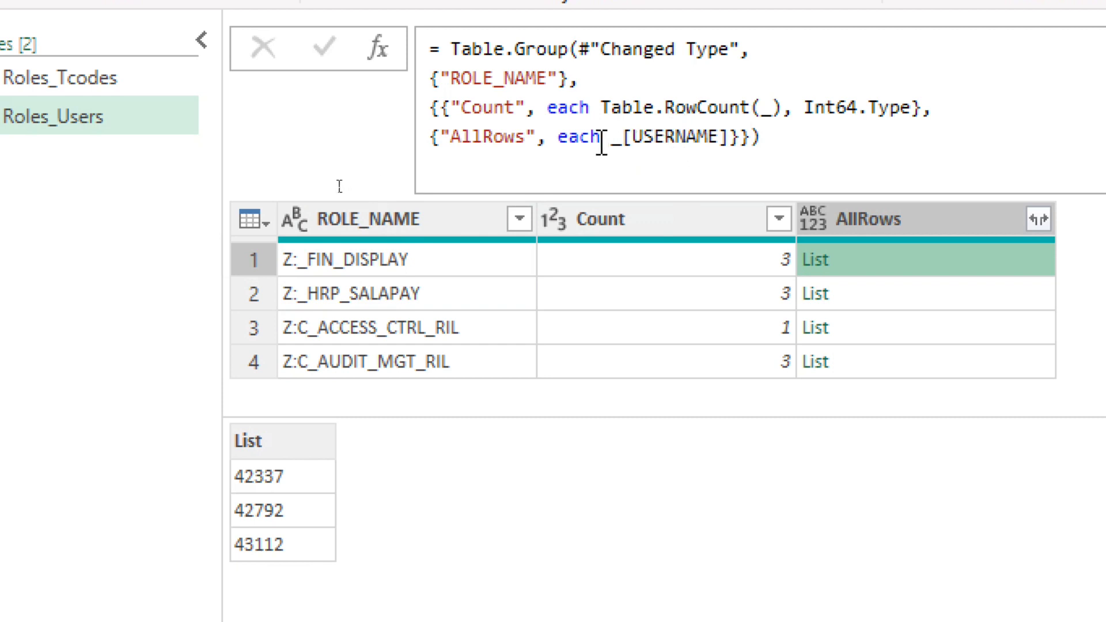
Step: Insert the Text.Combine function with its opening parenthesis before _[USERNAME] in the AllRows aggregation
drag(612, 138, 730, 138)
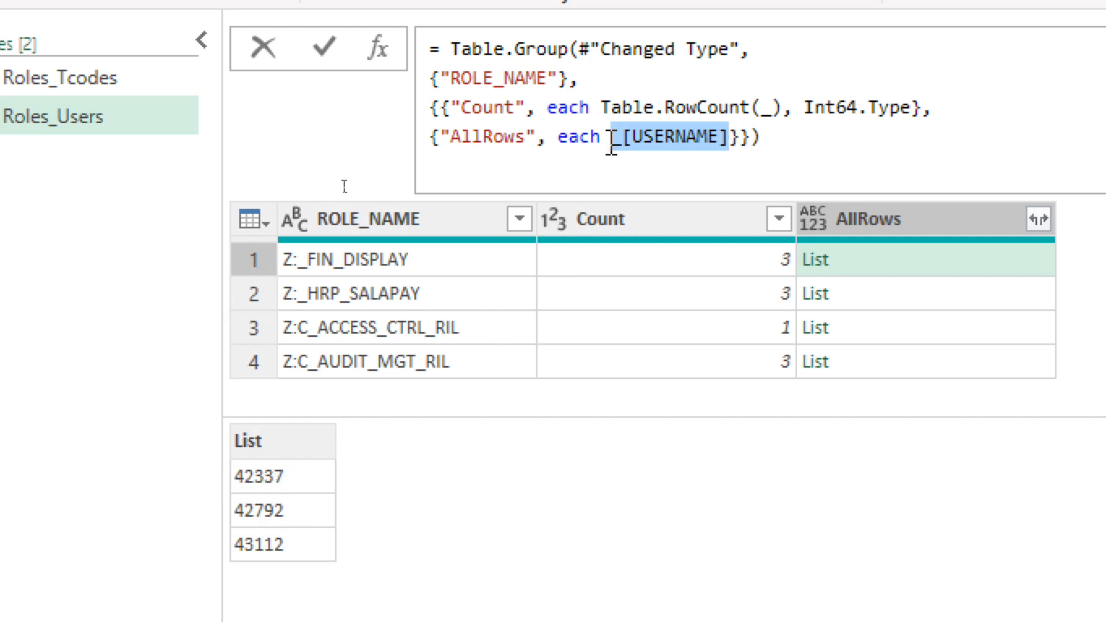
click(611, 144)
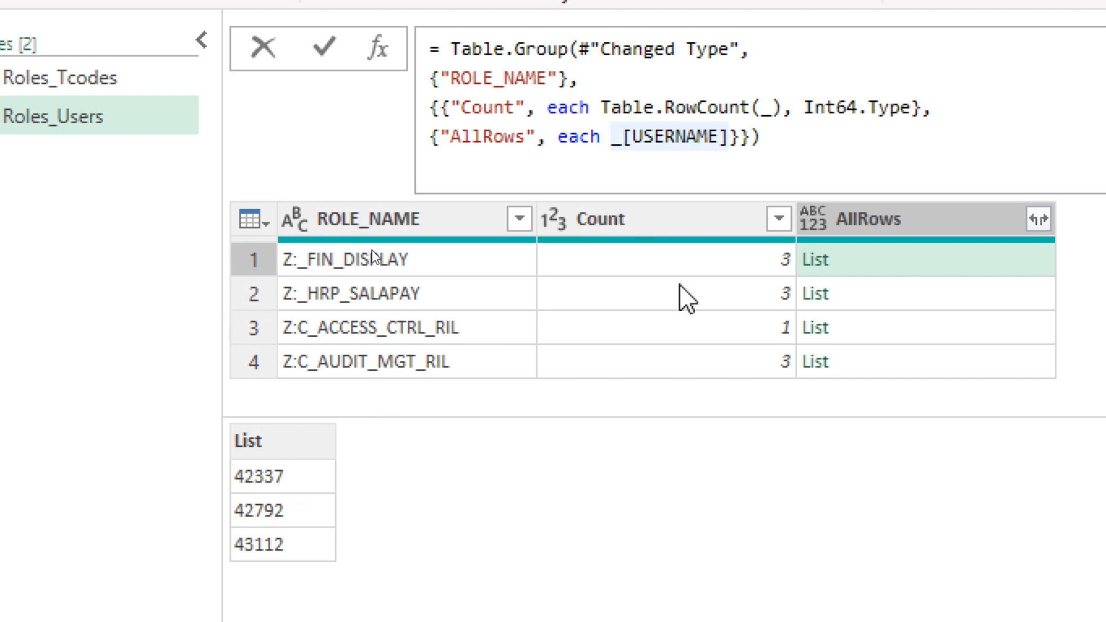
text(Text.C)
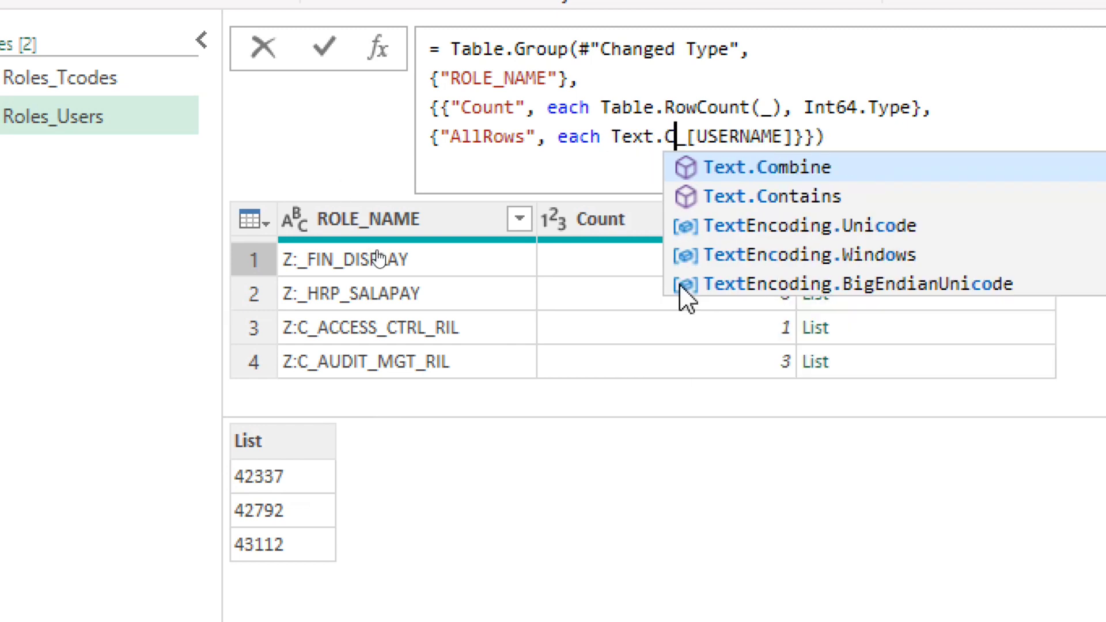
text(ombine)
key(Escape)
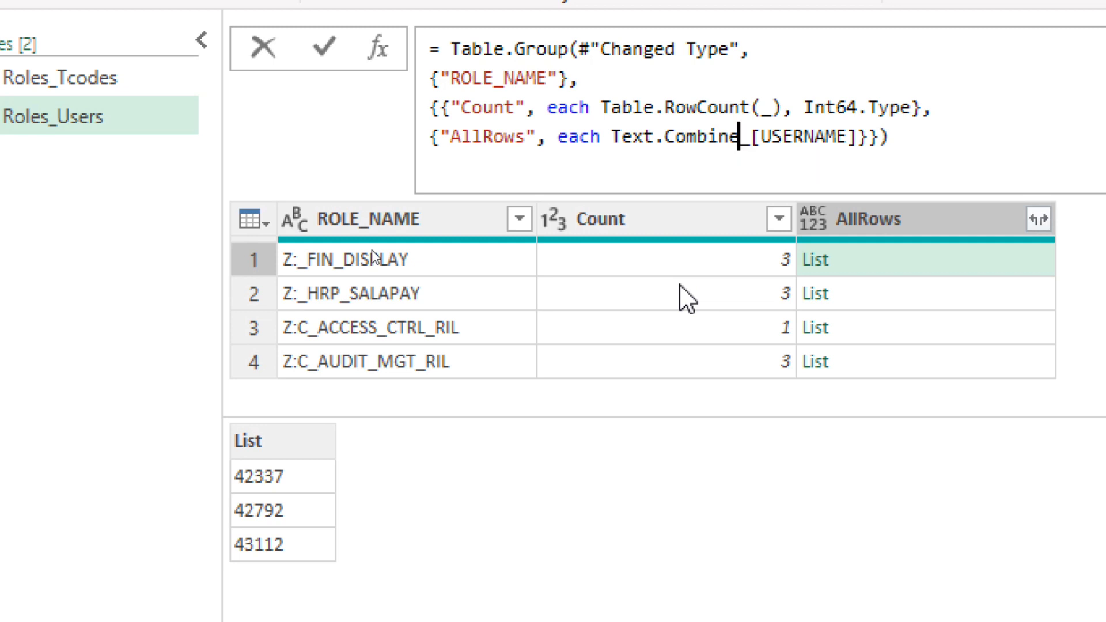
text(()
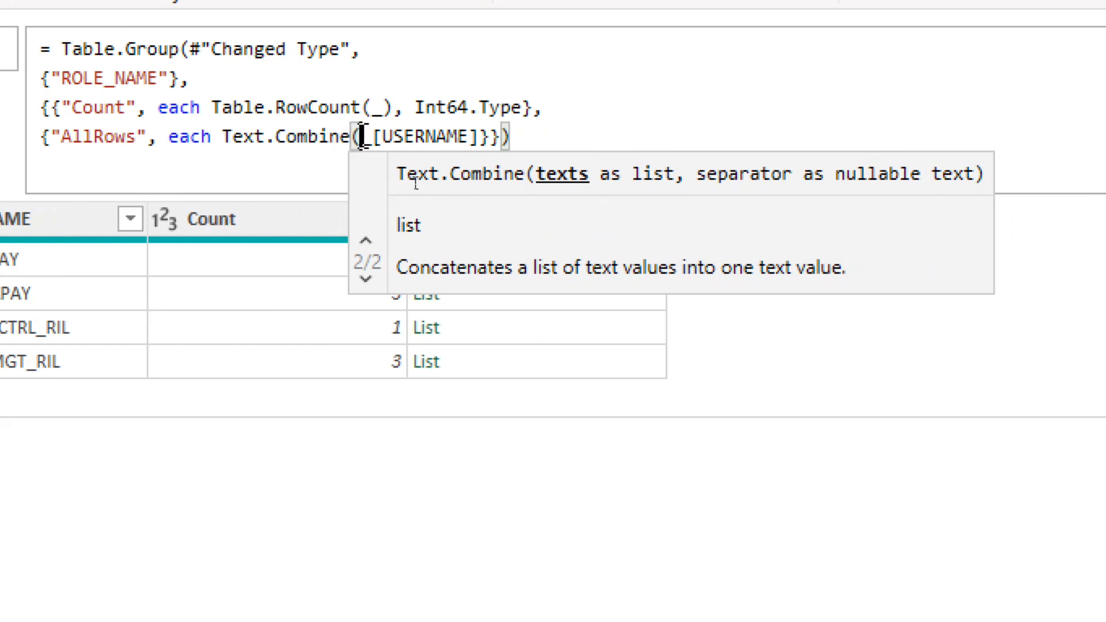
Step: Add ", " as the Text.Combine separator after _[USERNAME], close the function and apply the grouping formula
mouse_move(362, 137)
mouse_down()
mouse_move(493, 137)
mouse_move(483, 137)
mouse_up()
click(483, 141)
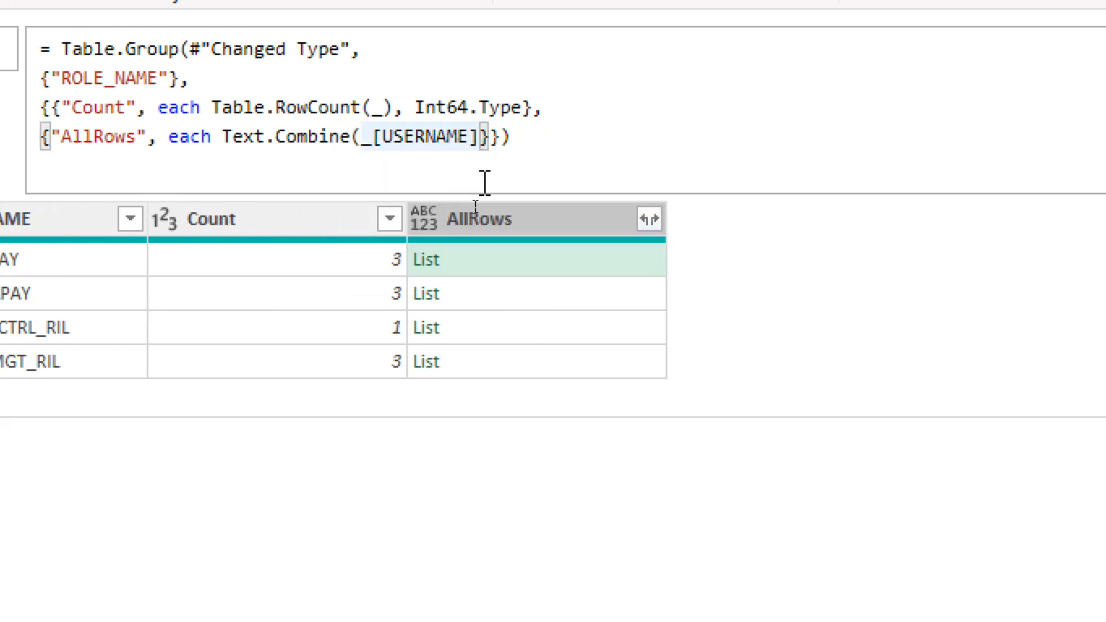
text(,")
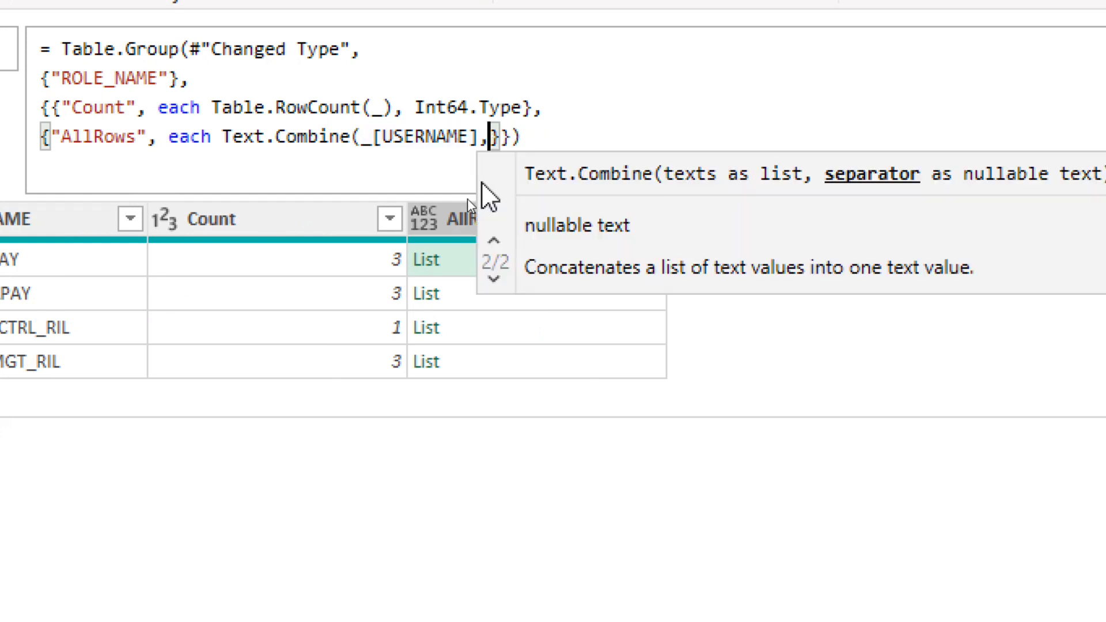
text(,)
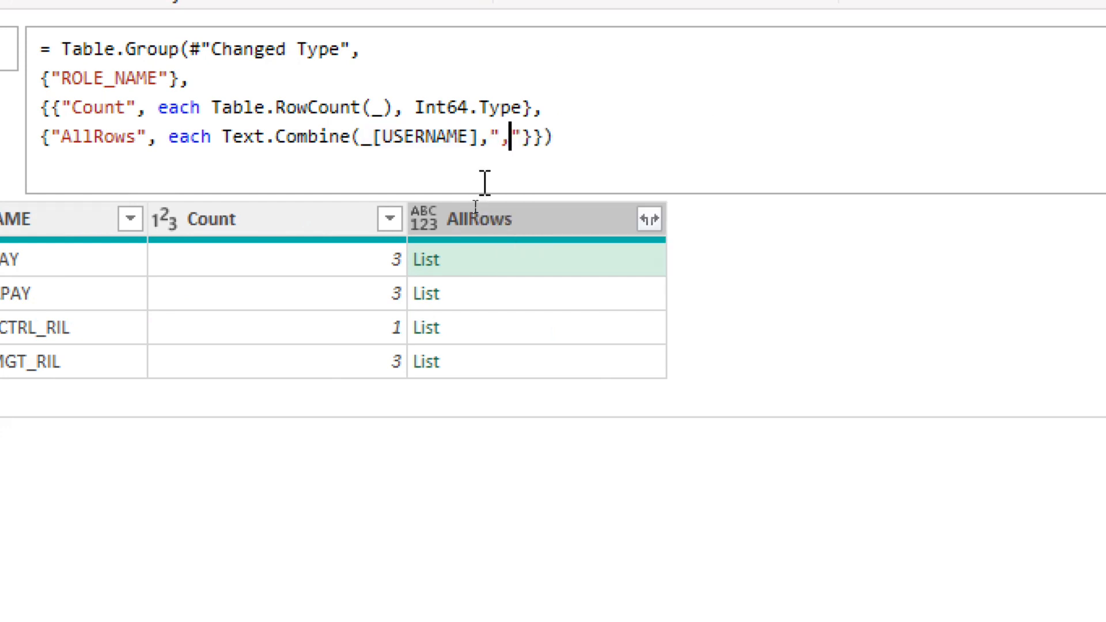
key(Right)
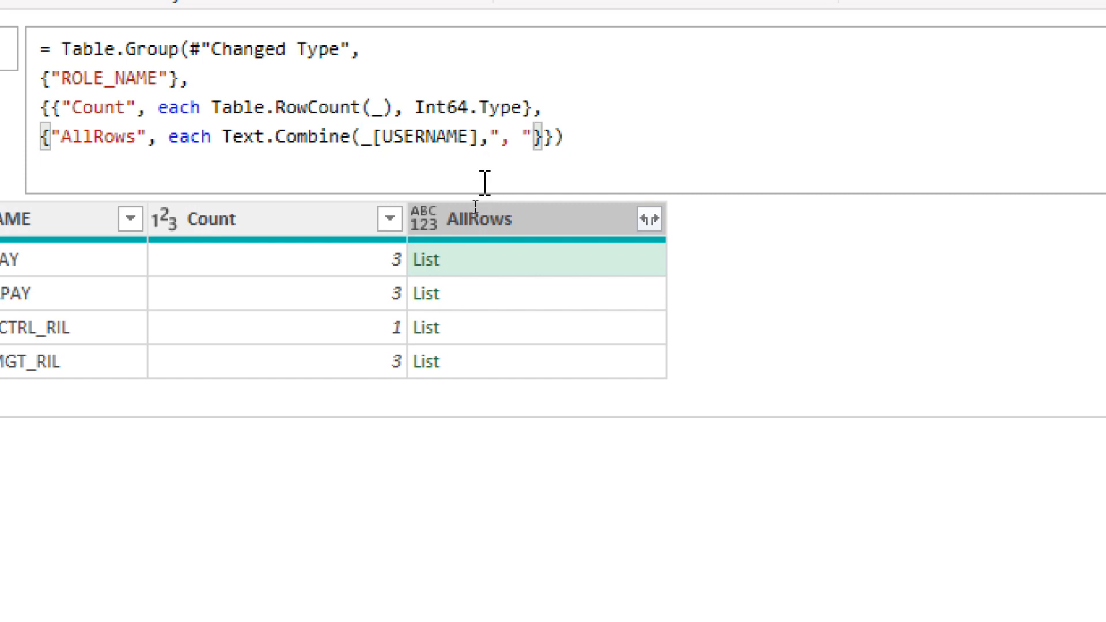
text())
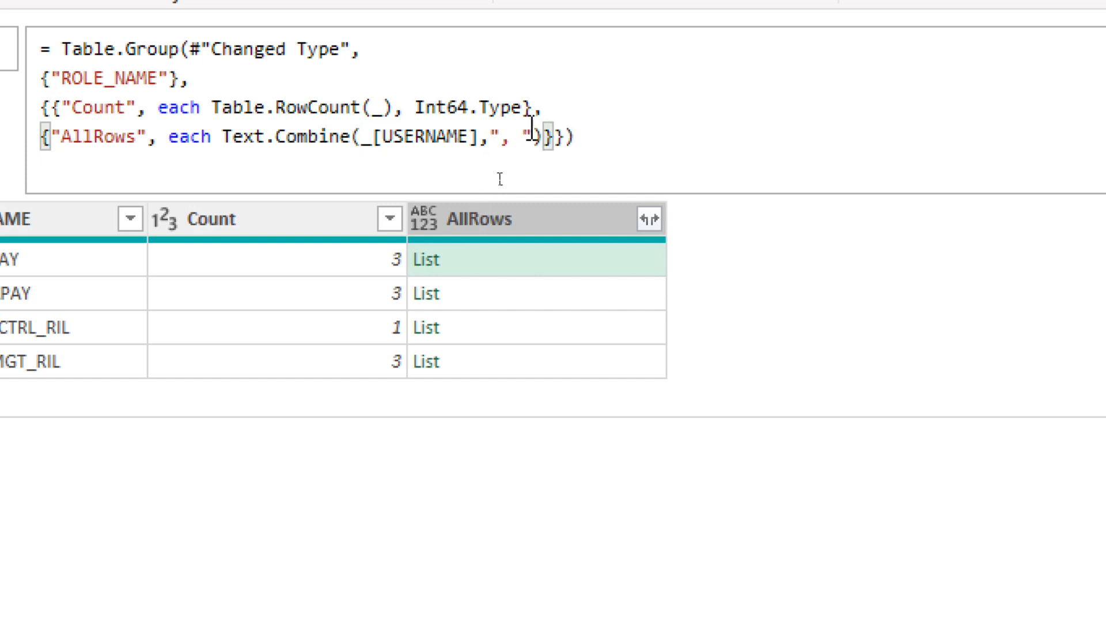
click(533, 139)
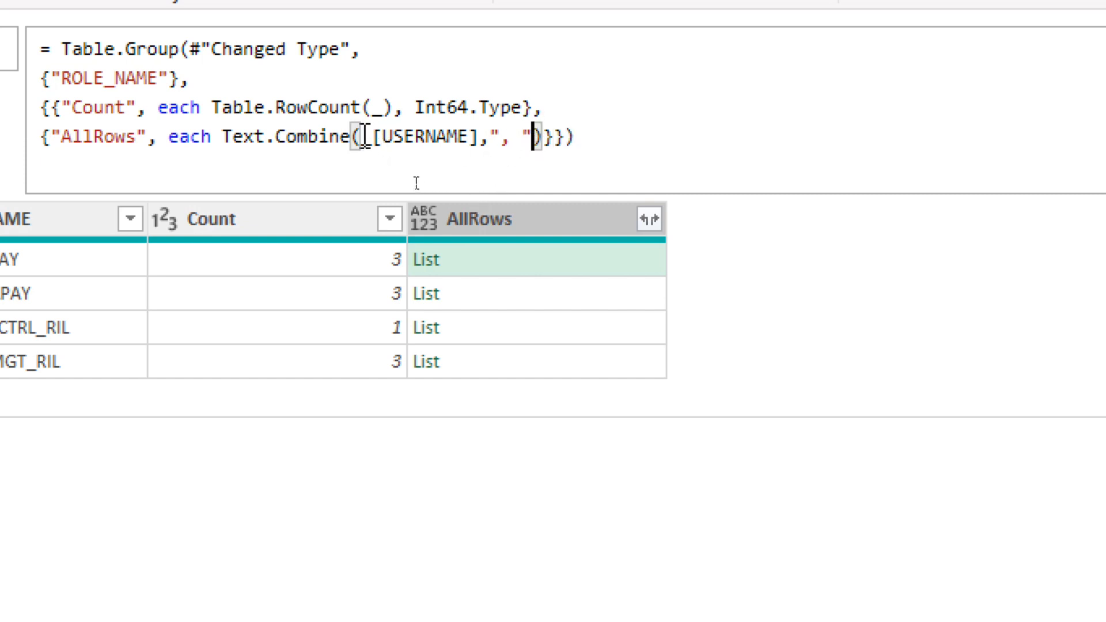
click(607, 137)
key(Return)
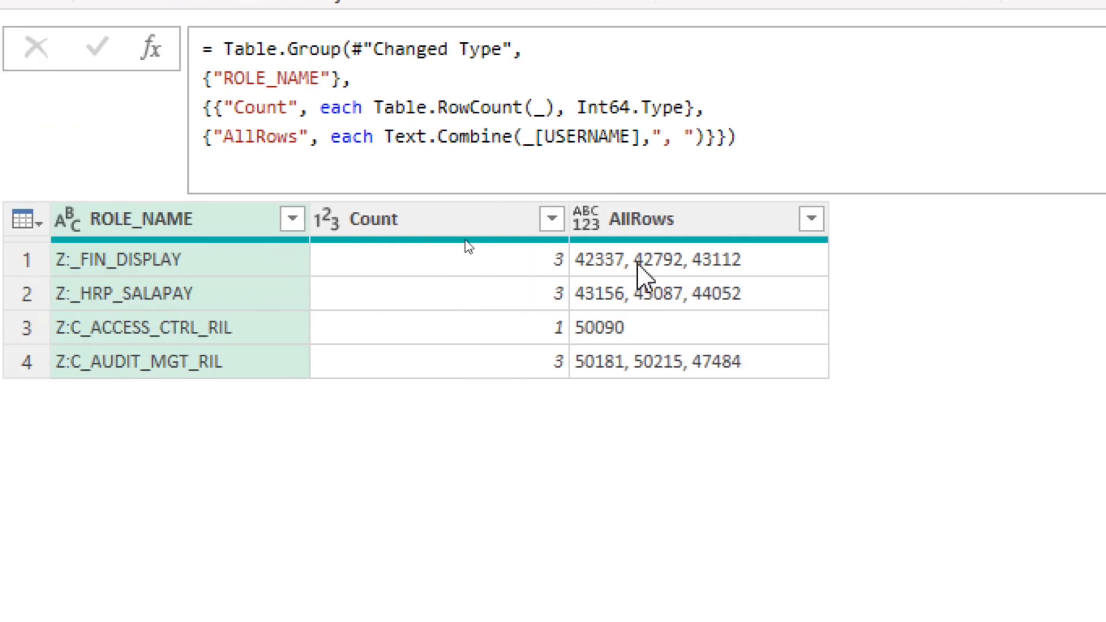
Step: Rename the AllRows column to Users and set its data type to Text
click(640, 221)
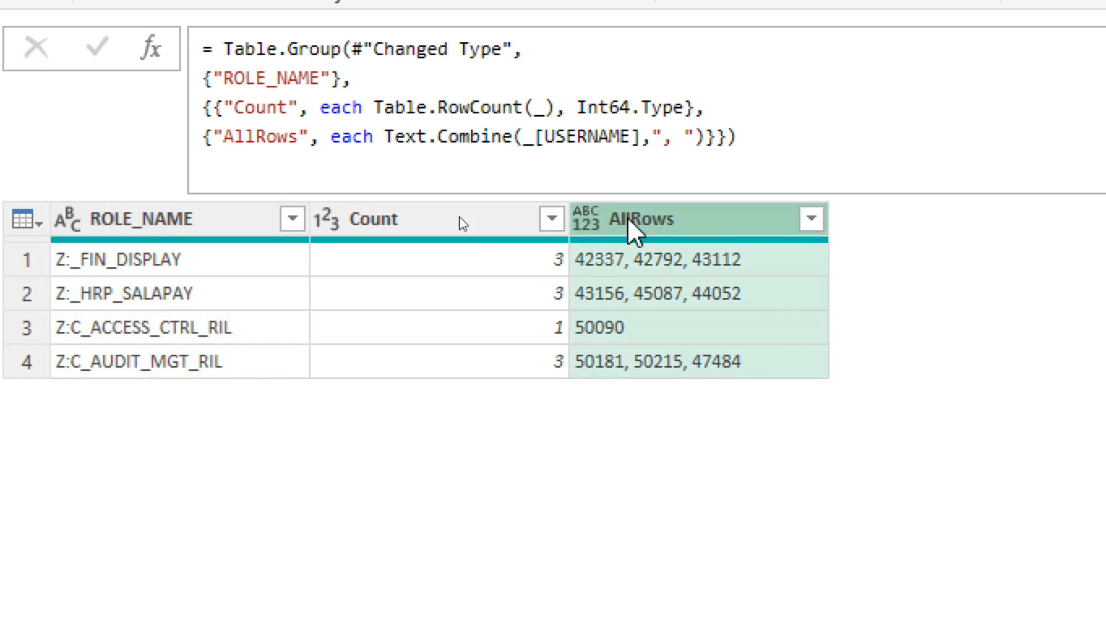
double_click(639, 222)
text(U)
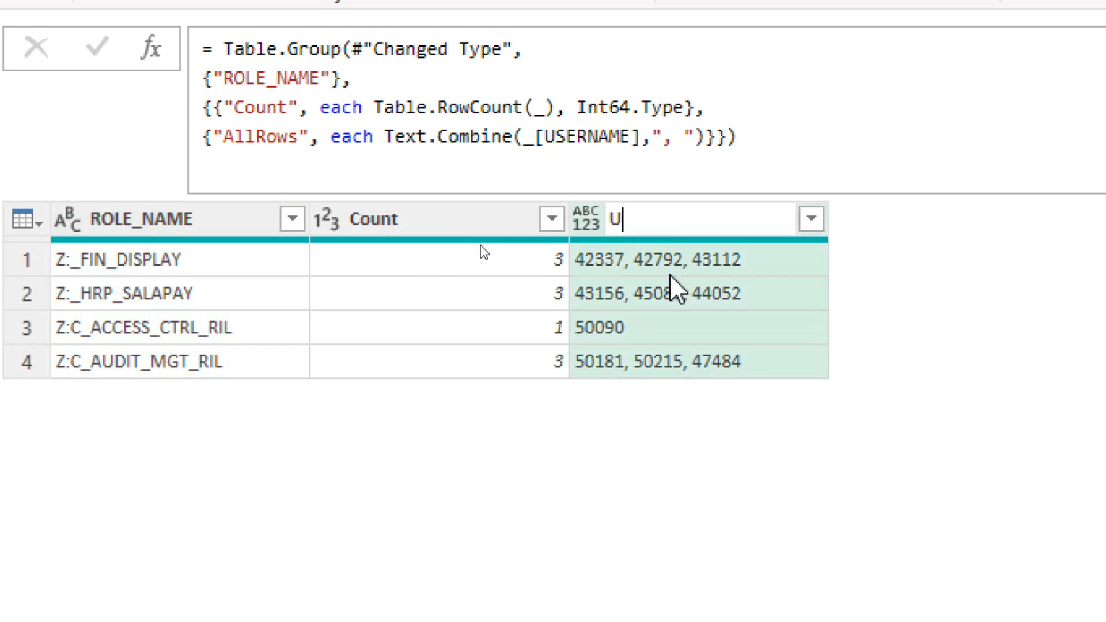
text(serName)
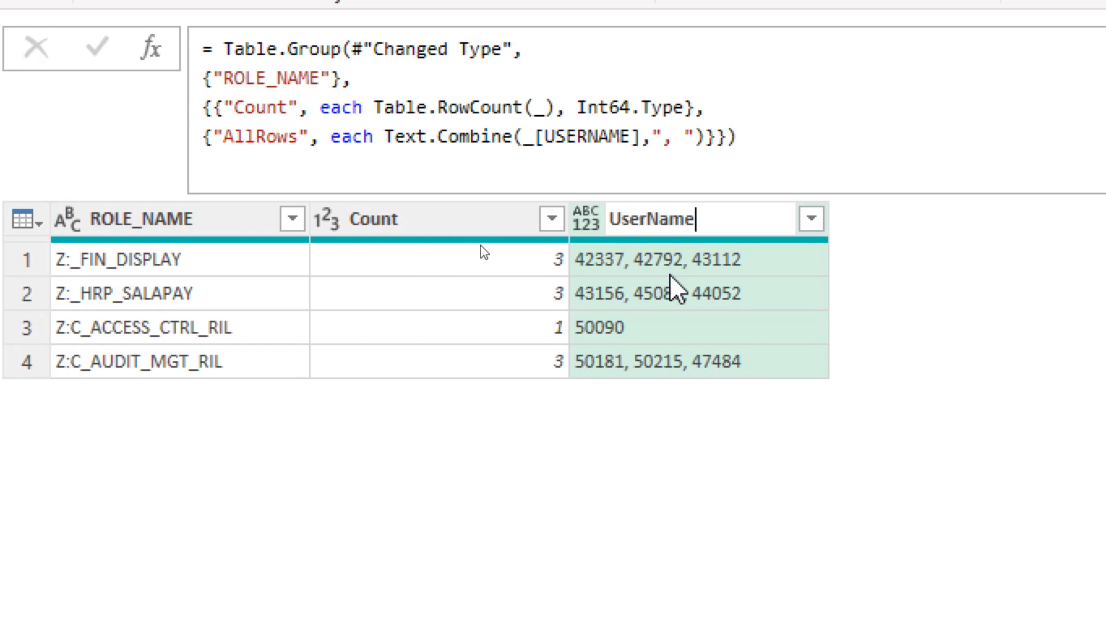
key(BackSpace)
key(BackSpace)
key(BackSpace)
key(BackSpace)
text(s)
key(Return)
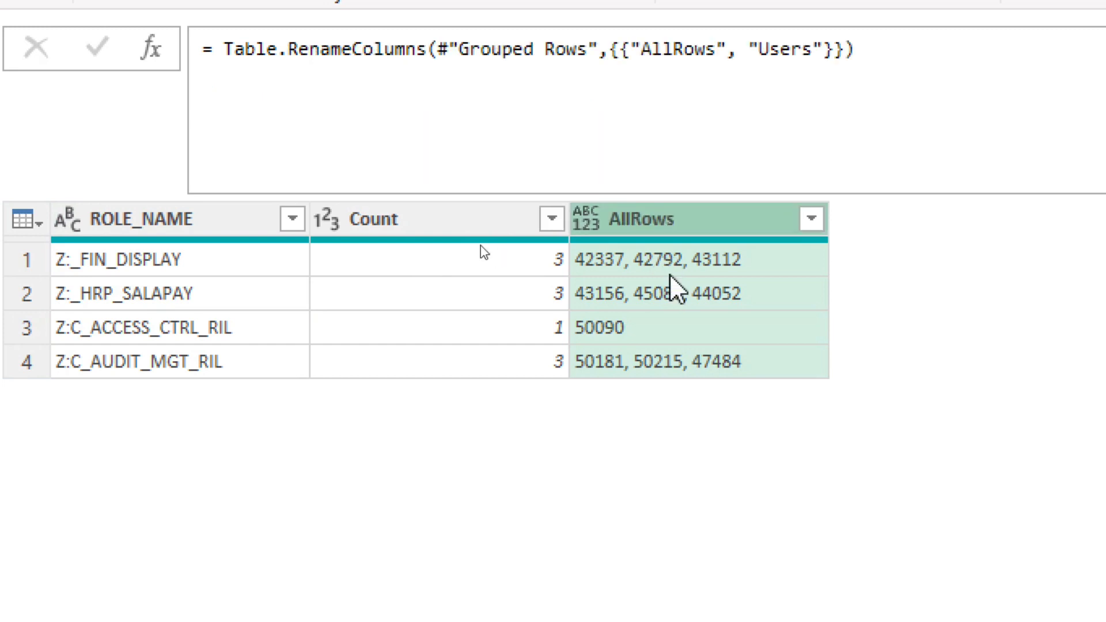
click(586, 224)
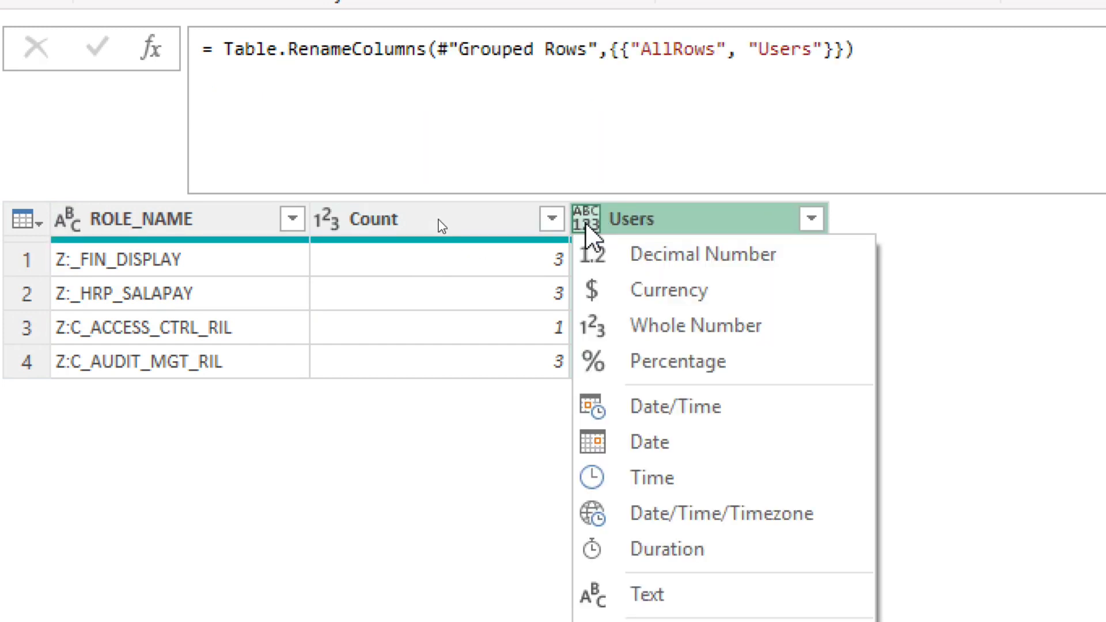
click(646, 591)
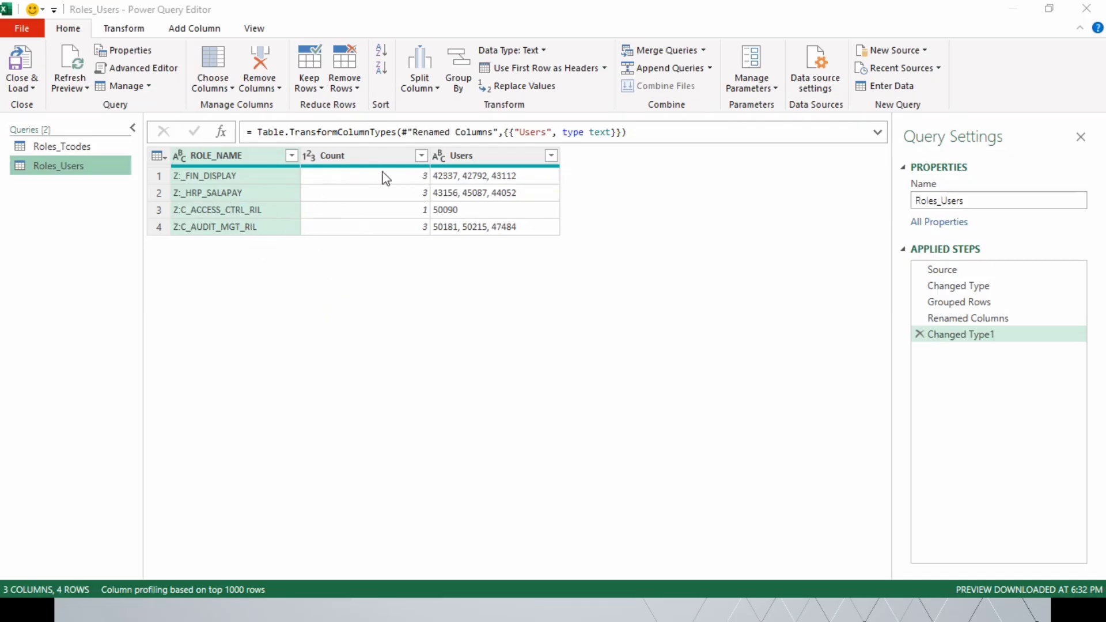
click(365, 157)
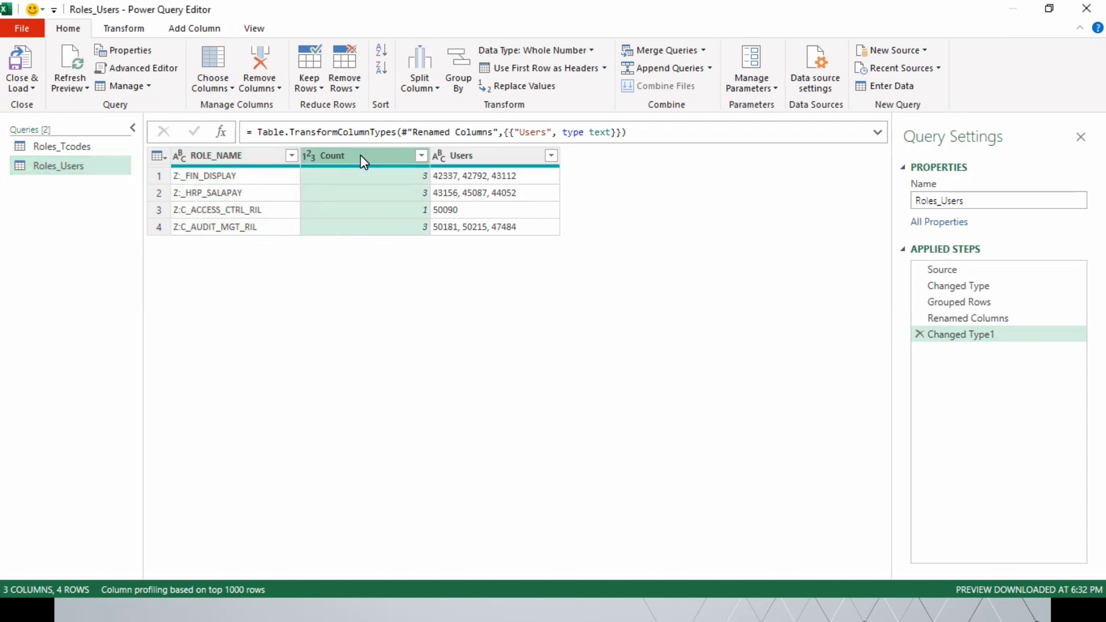
ctrl+click(471, 158)
Step: Start merging the Roles_Tcodes query within itself, choosing Roles_Users as the second table
click(74, 147)
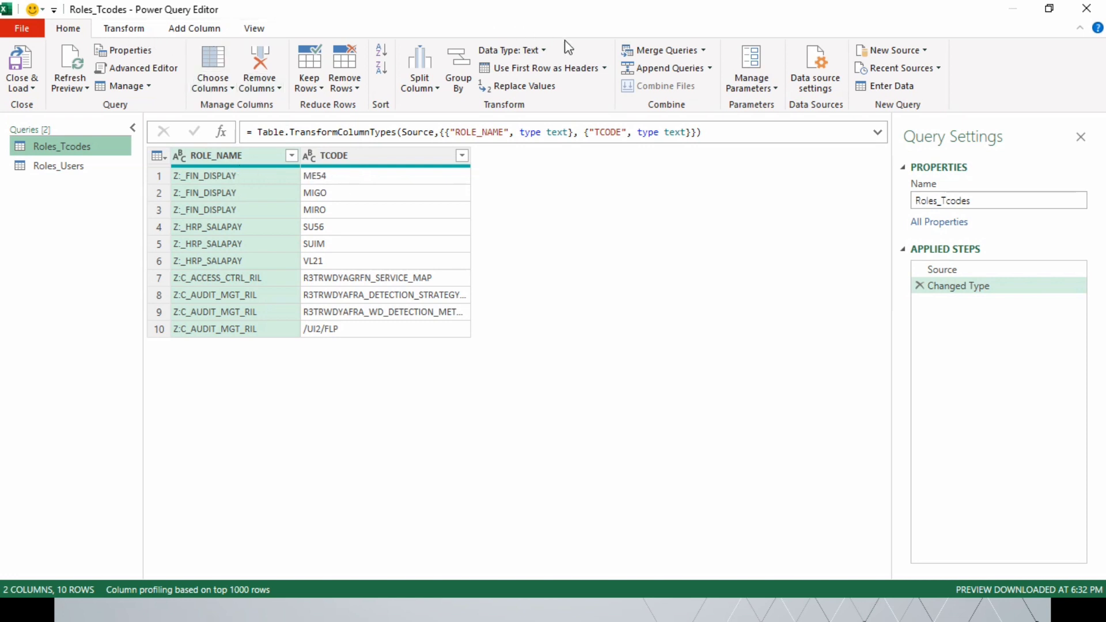
click(704, 50)
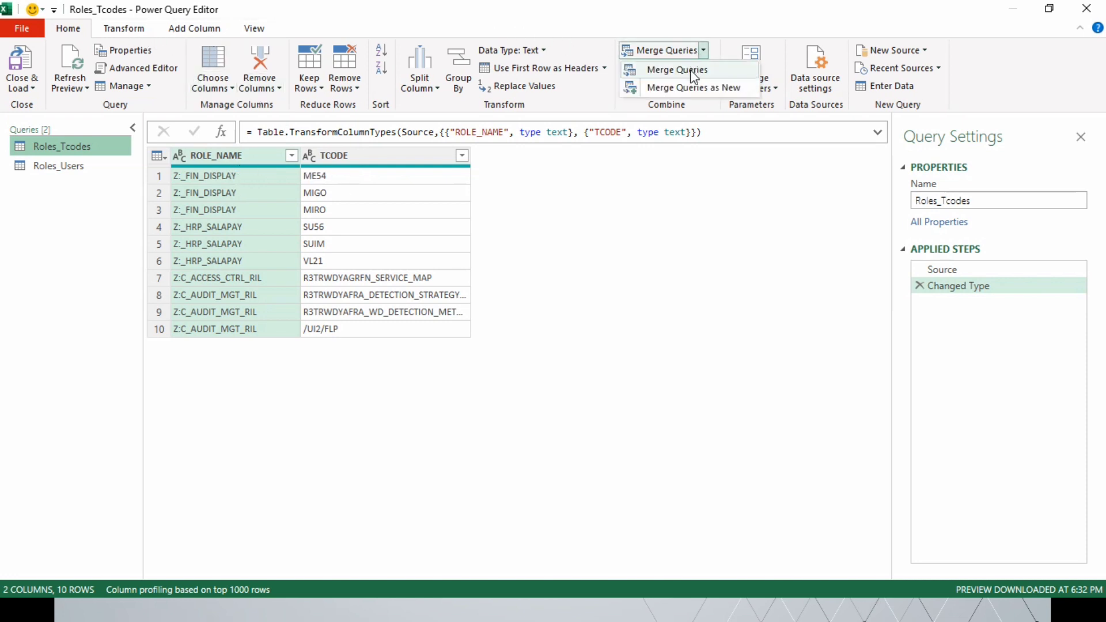
click(690, 70)
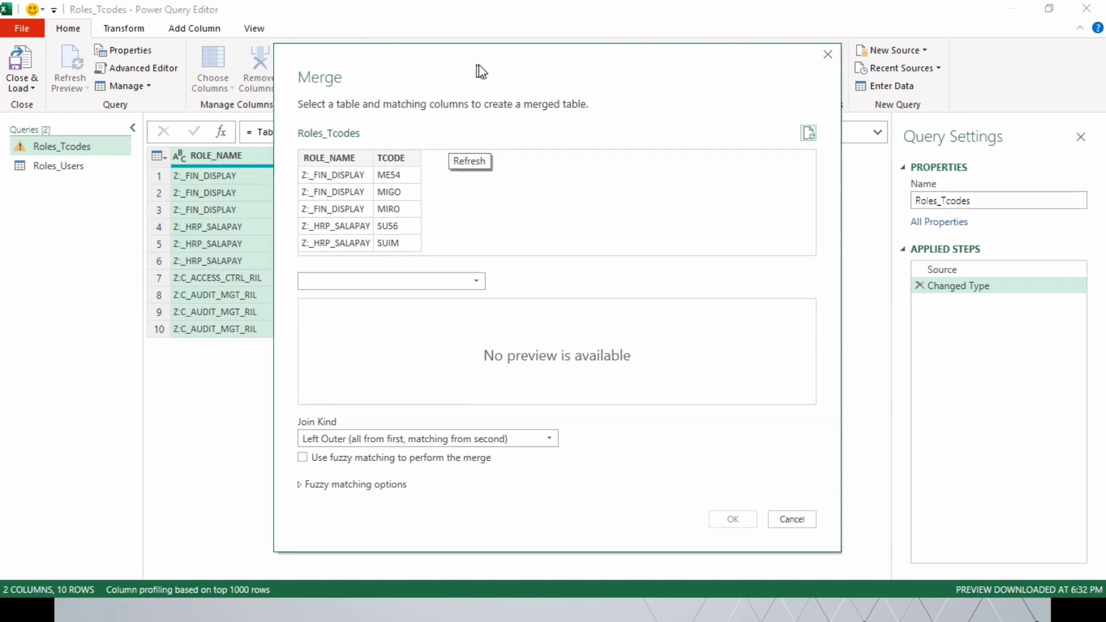
drag(479, 67, 632, 49)
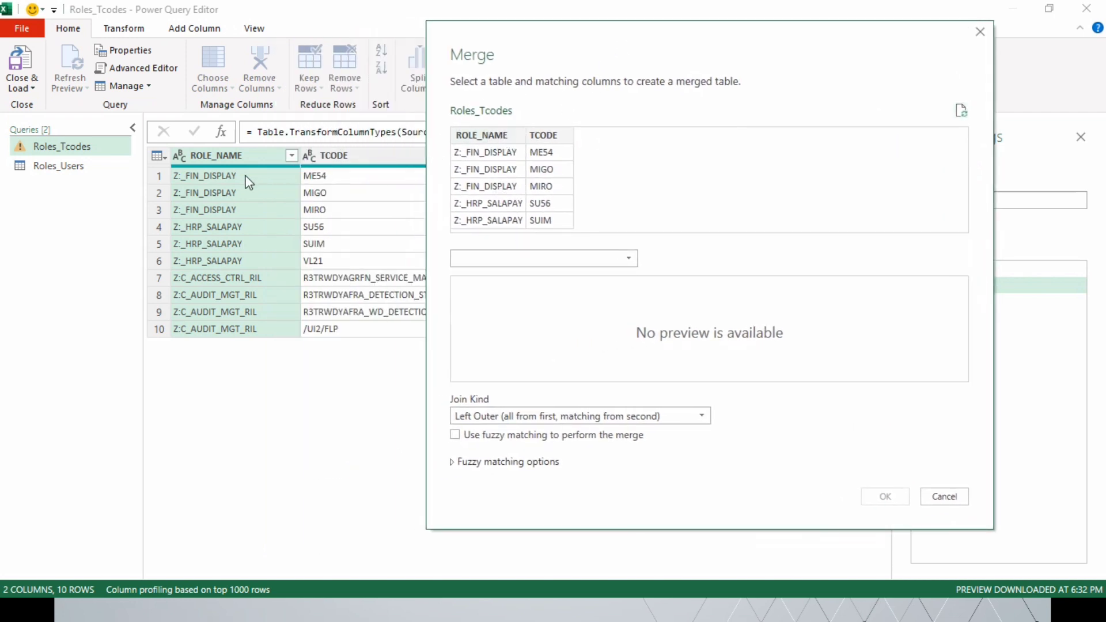
click(547, 260)
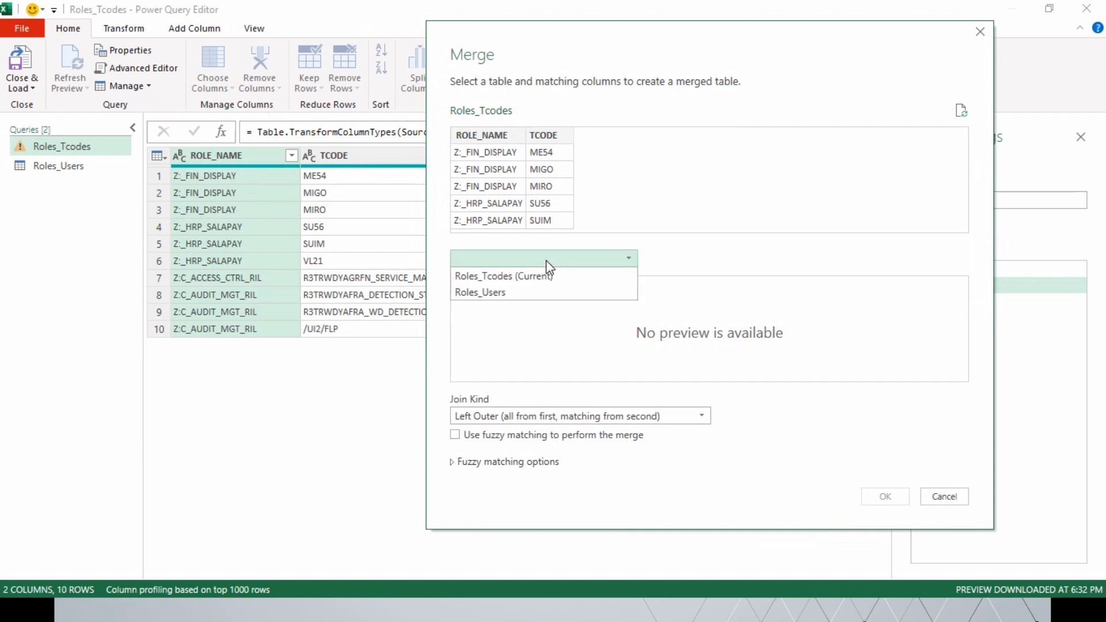
click(548, 294)
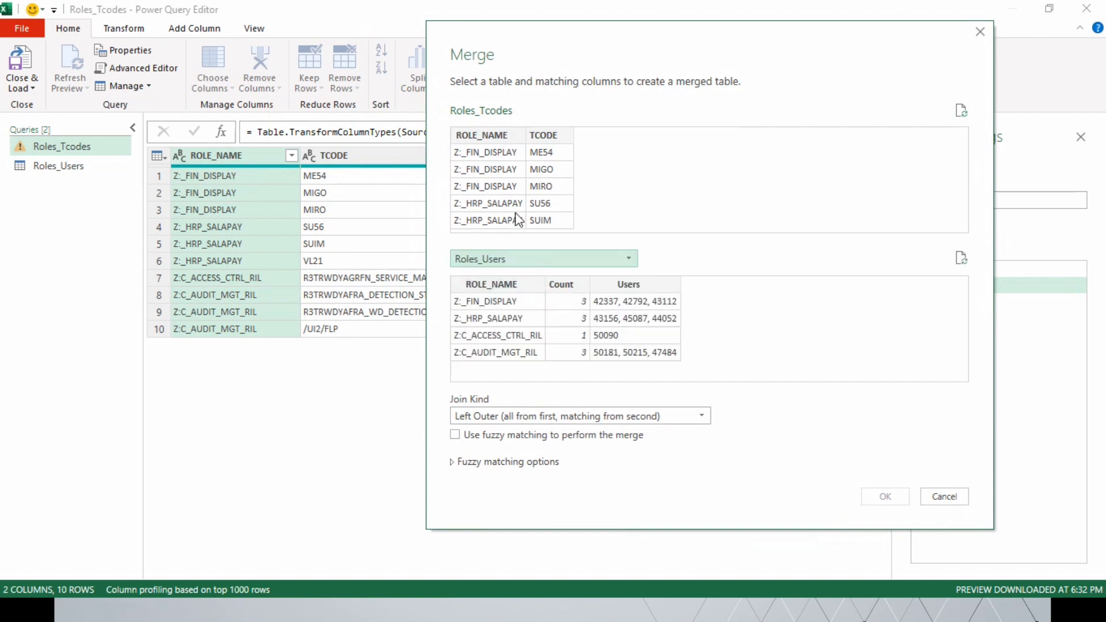
Step: Match both tables on ROLE_NAME with a Left Outer join, complete the merge and preview the first row's nested Roles_Users table
click(485, 136)
click(494, 285)
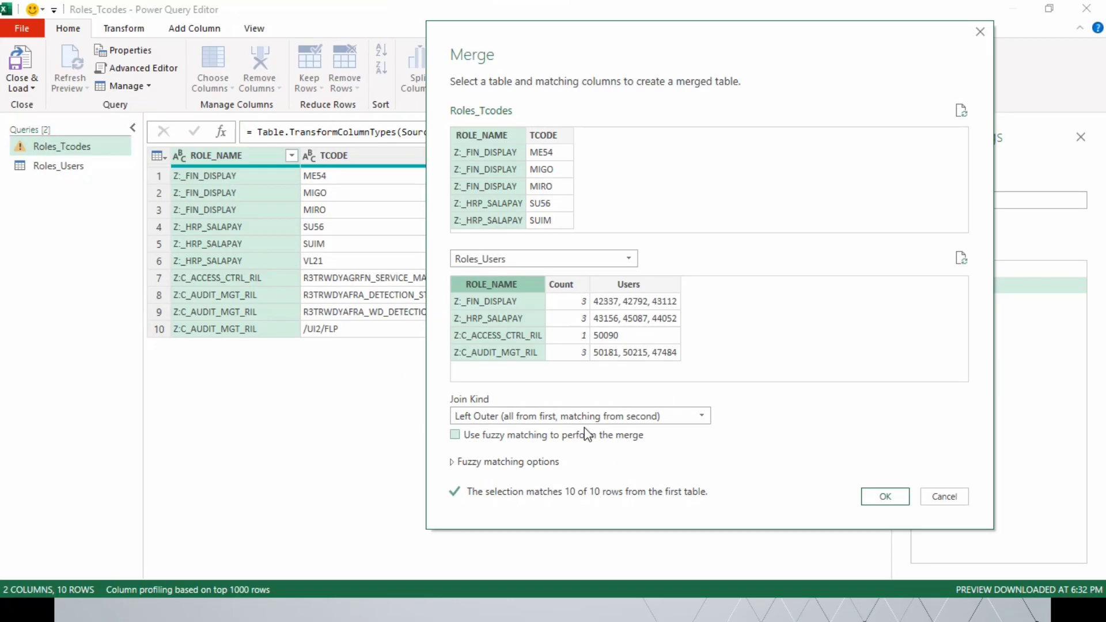
click(540, 419)
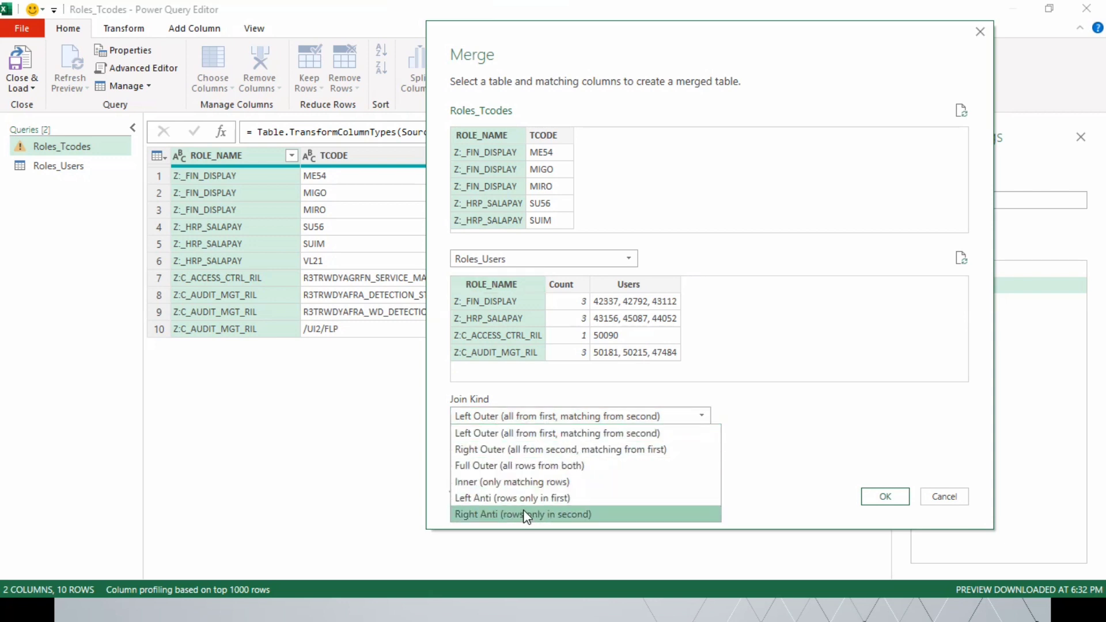
click(521, 419)
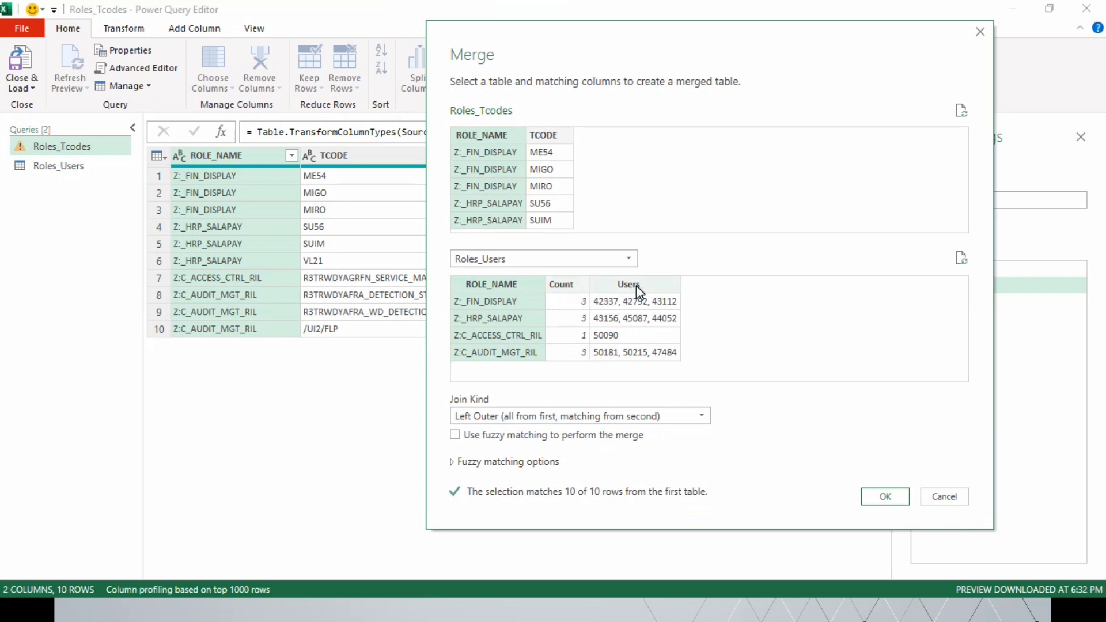
click(878, 499)
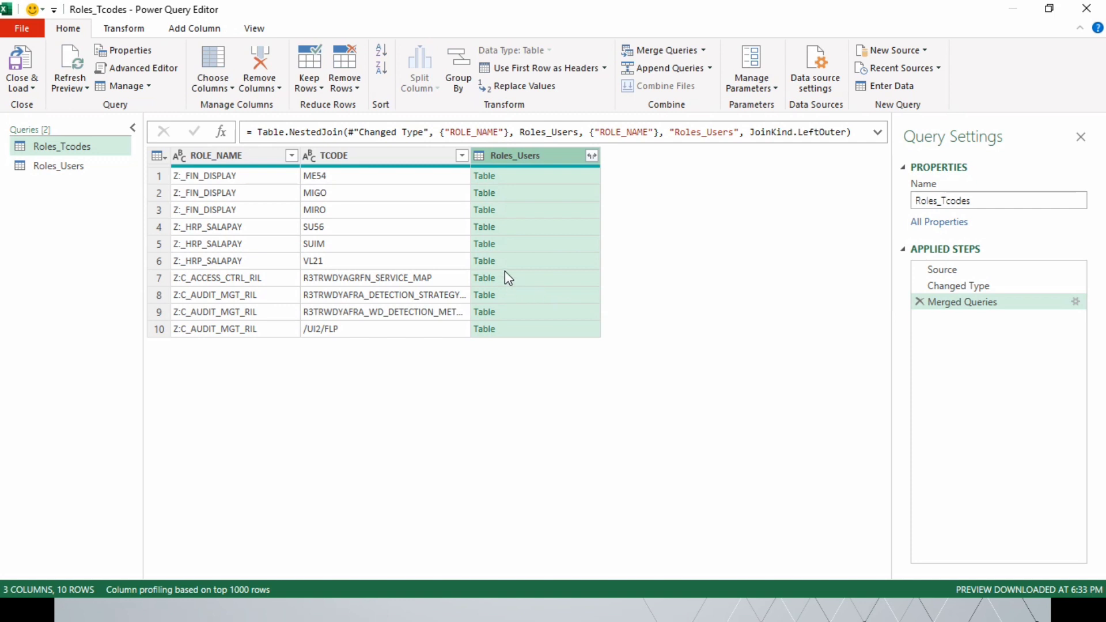
click(553, 177)
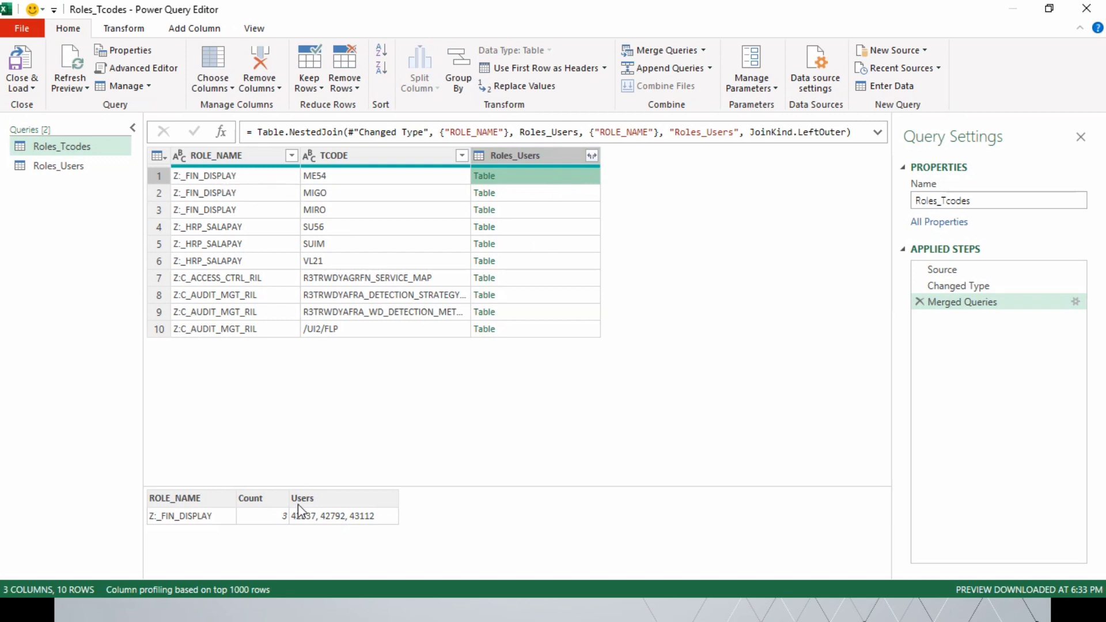
Step: Expand the merged Roles_Users column to only Count and Users, without the original column name as prefix
click(531, 194)
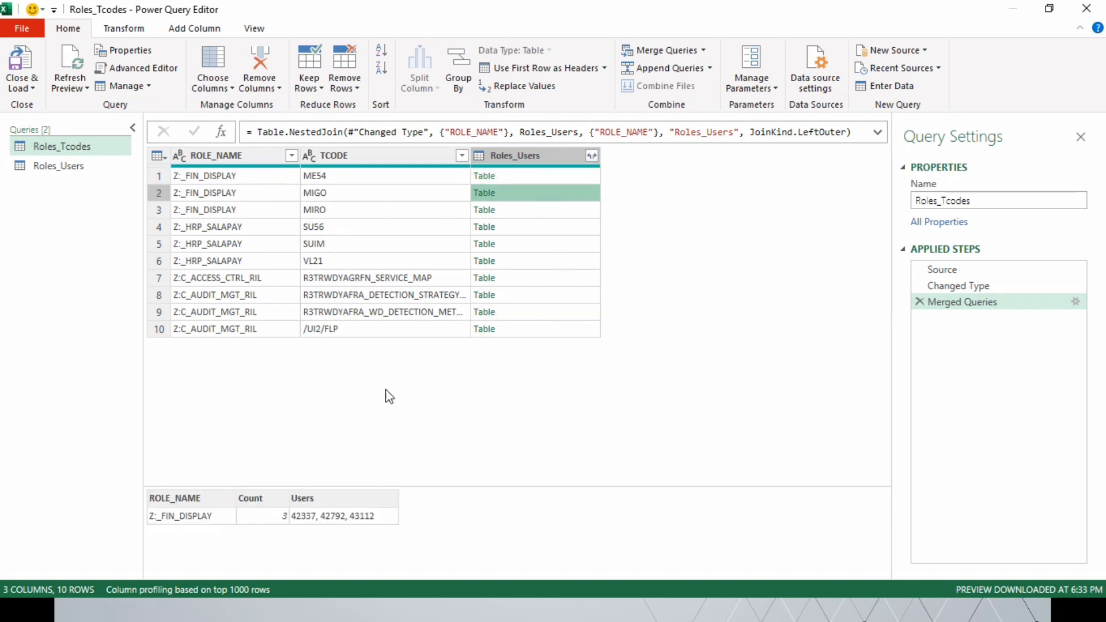
click(533, 213)
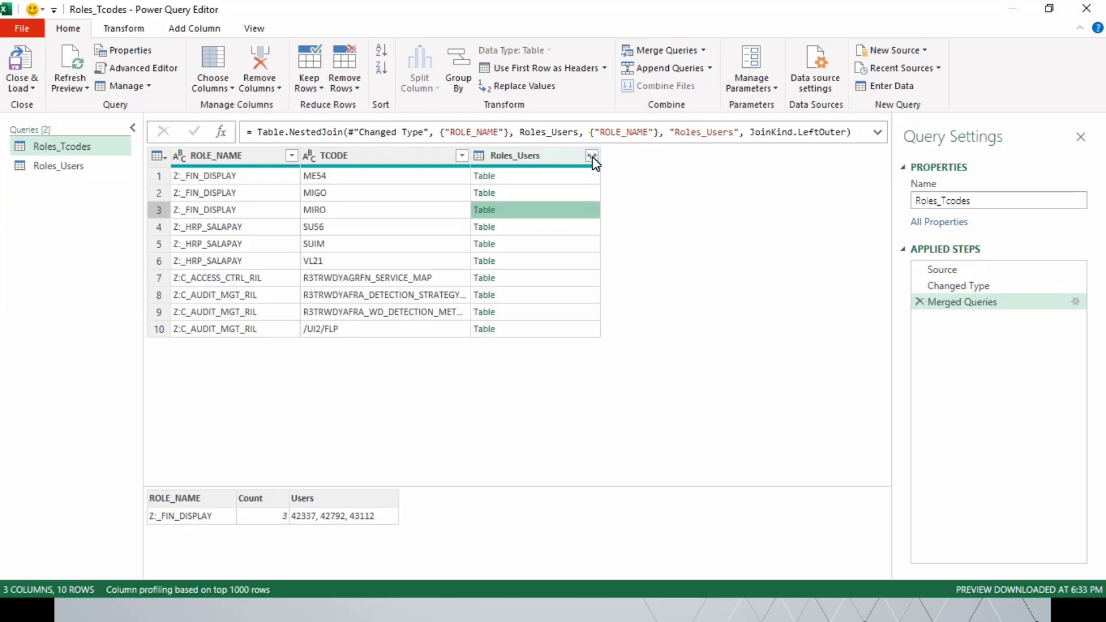
click(592, 155)
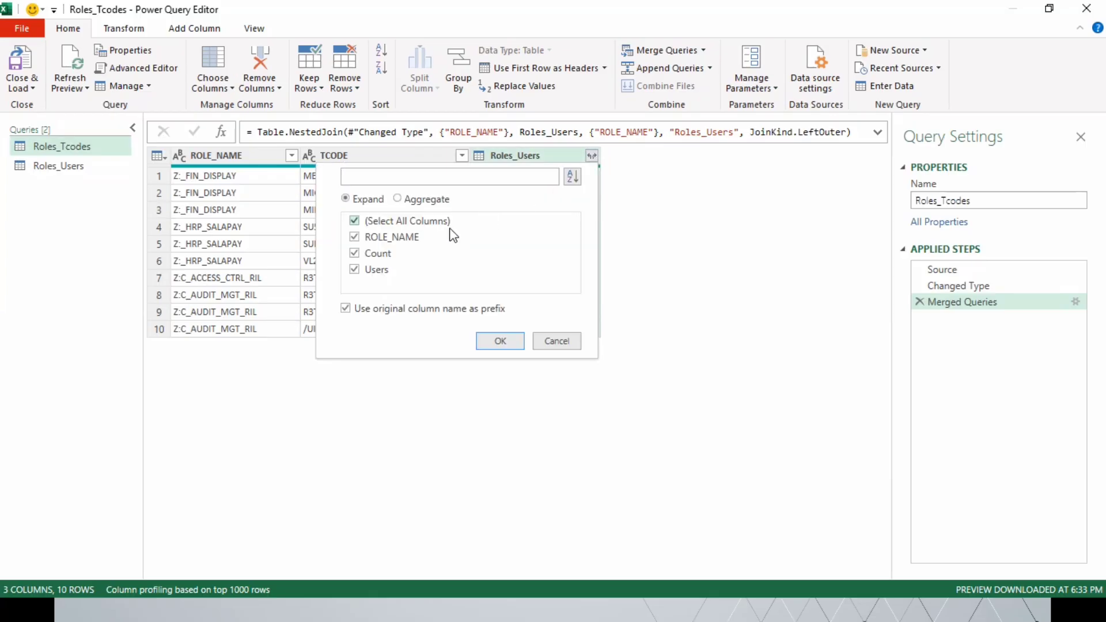
click(346, 310)
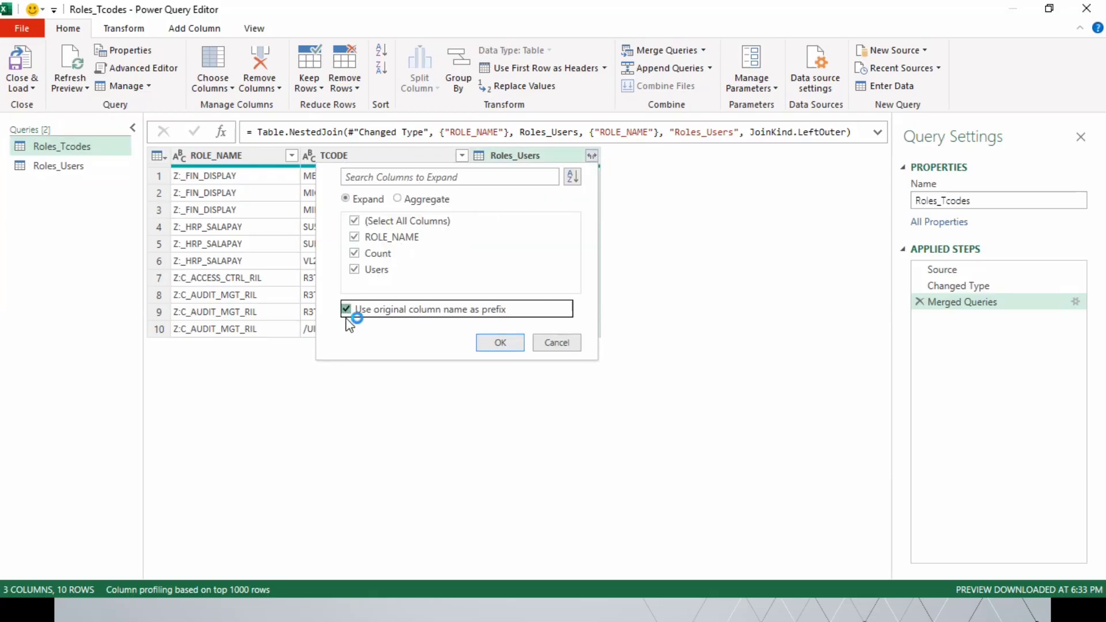
click(354, 222)
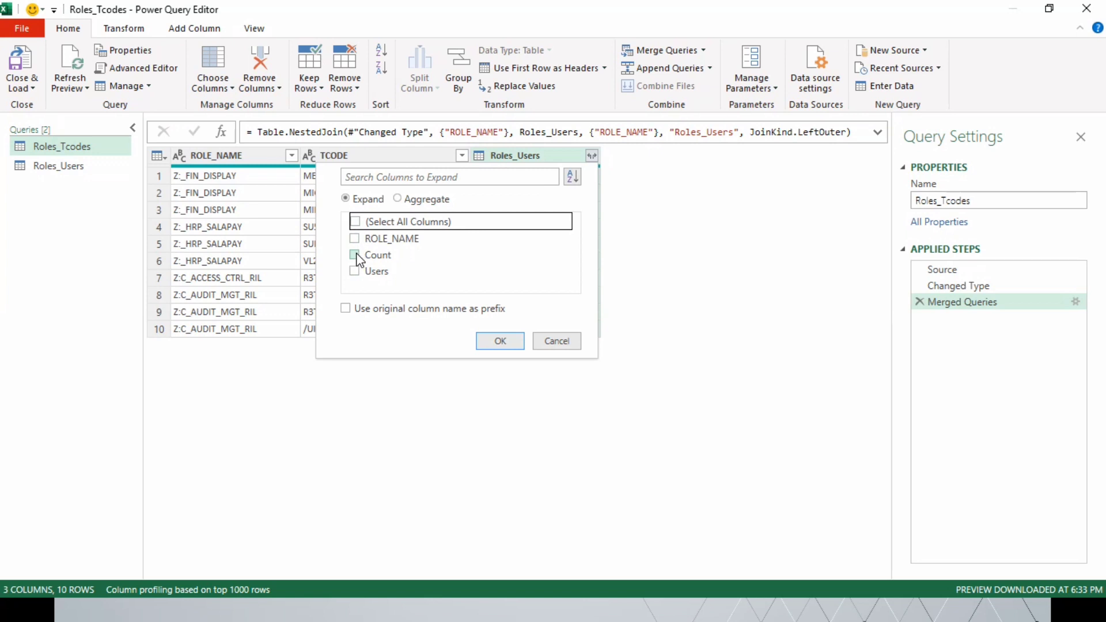
click(355, 255)
click(355, 270)
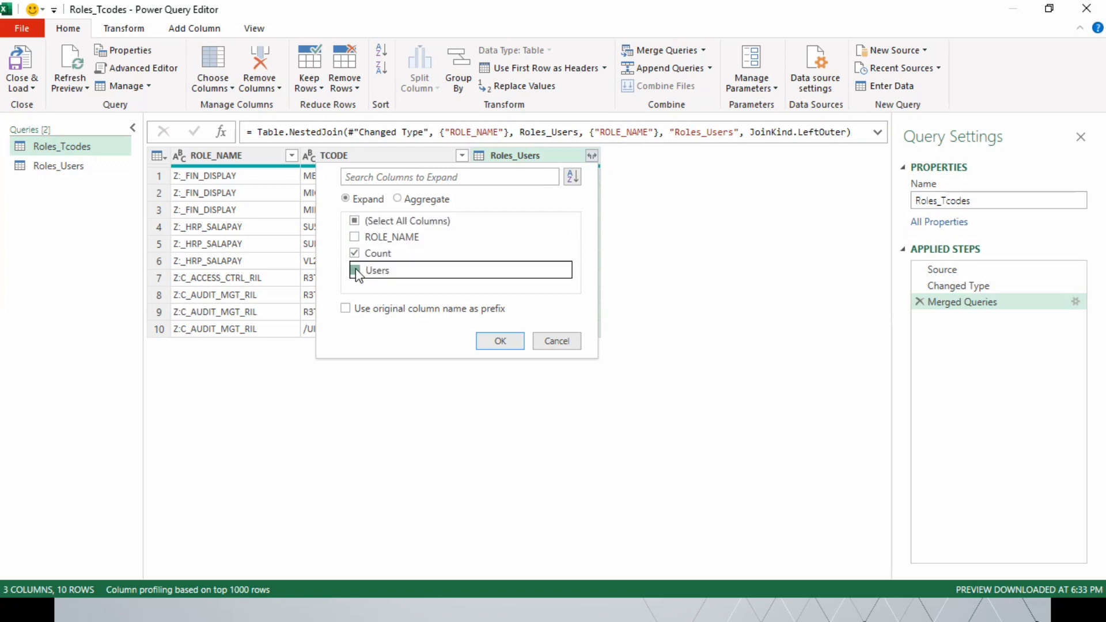
click(500, 341)
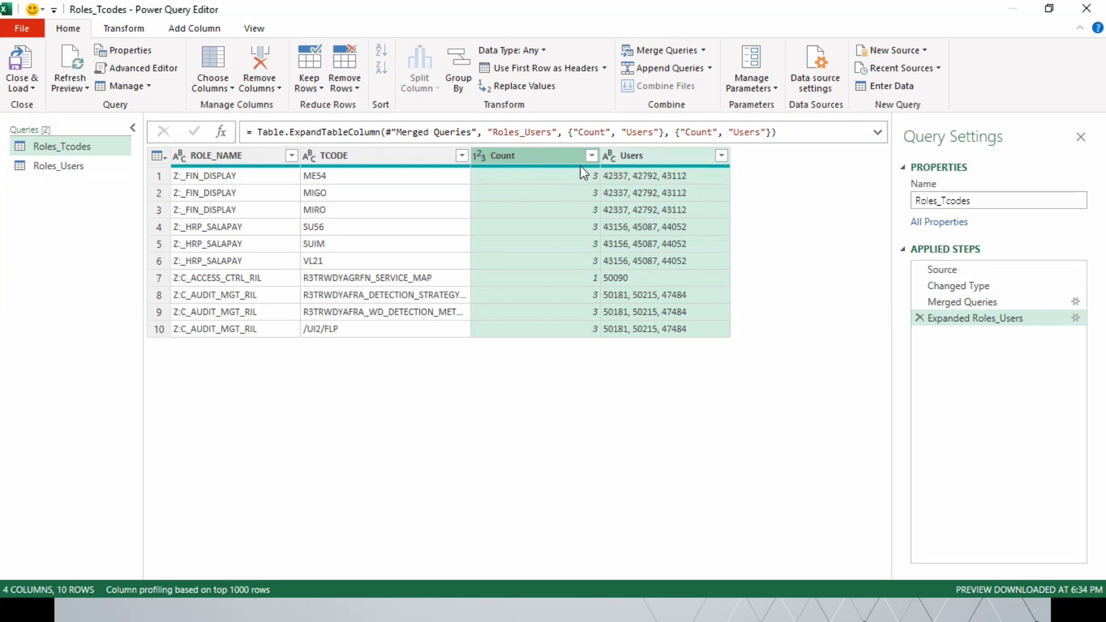
Step: Rename the Count column to Count_of_users, and close the query editor while loading the changes
double_click(537, 155)
click(542, 167)
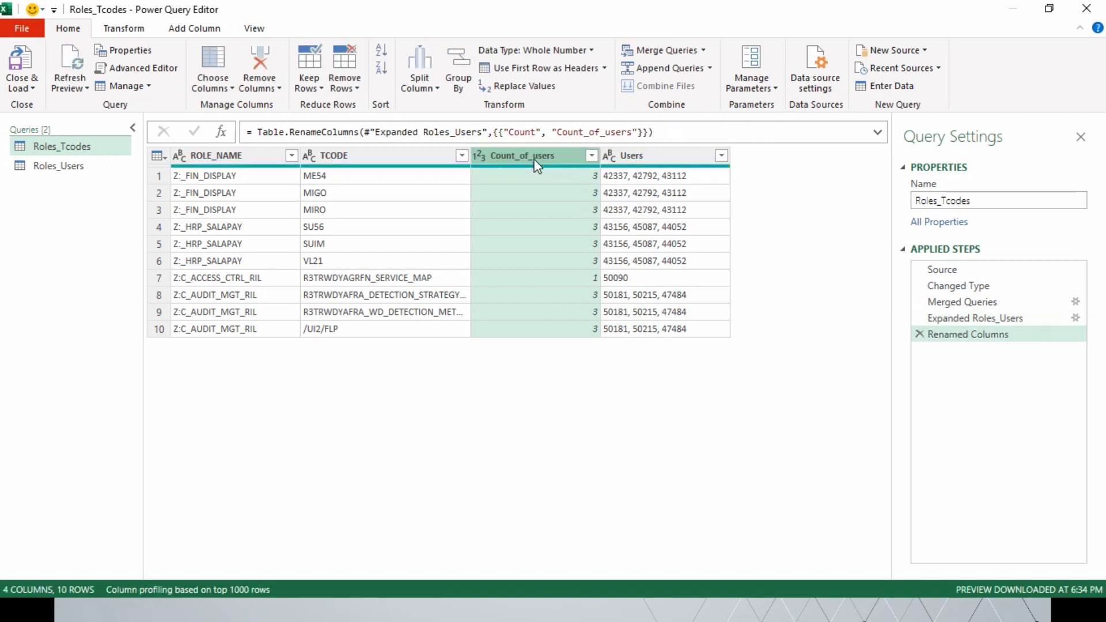
click(33, 89)
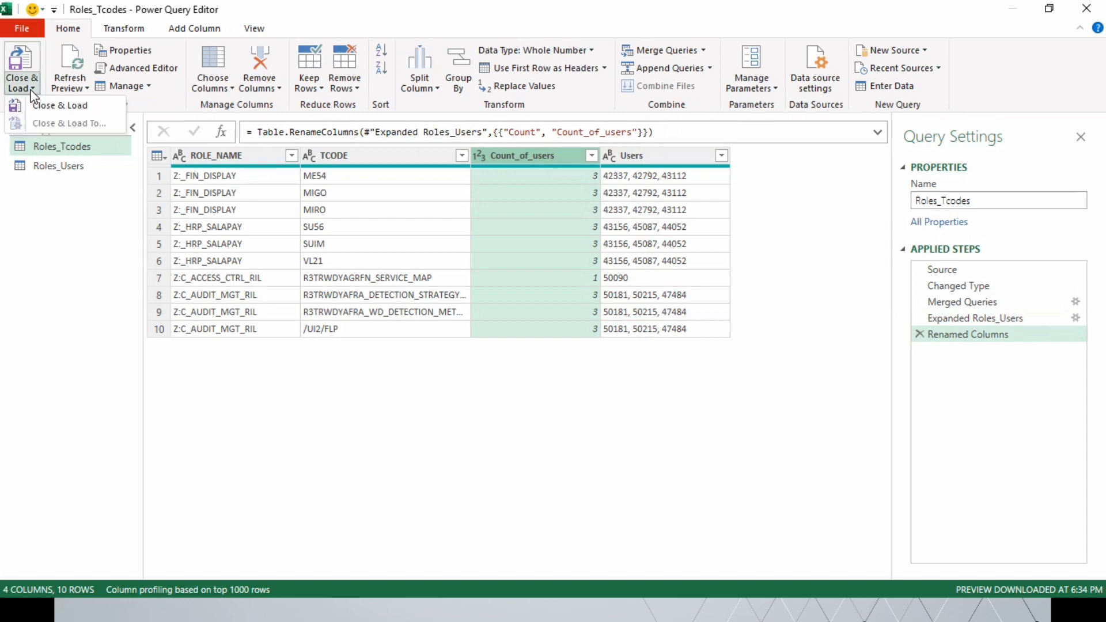
click(55, 107)
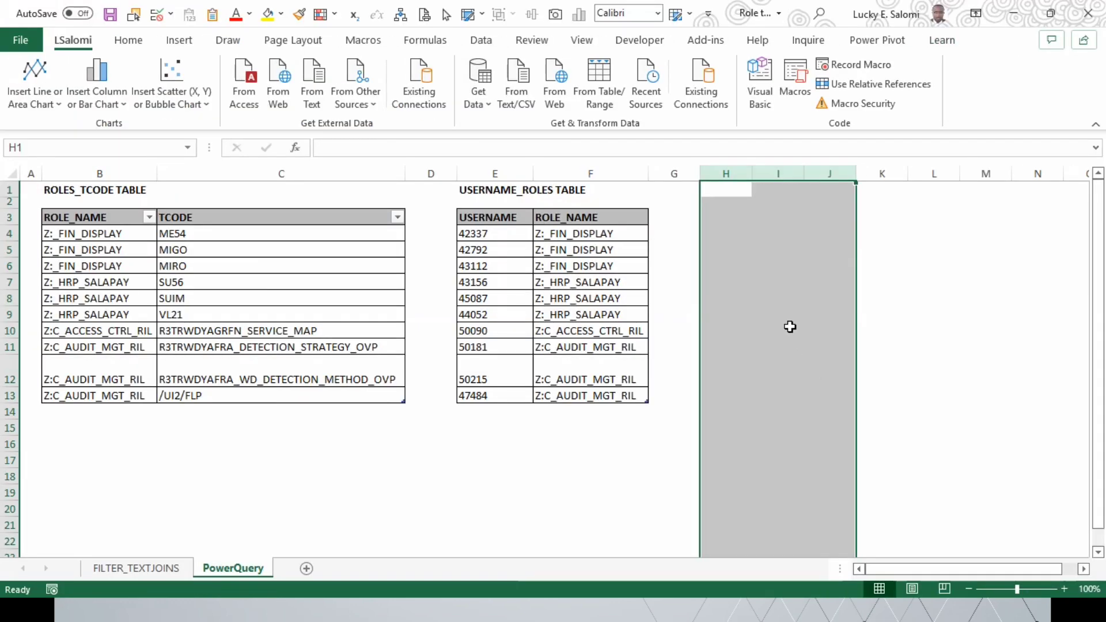
Step: Select cell H3 and display the workbook's queries and connections, wide enough to read the query names
click(732, 223)
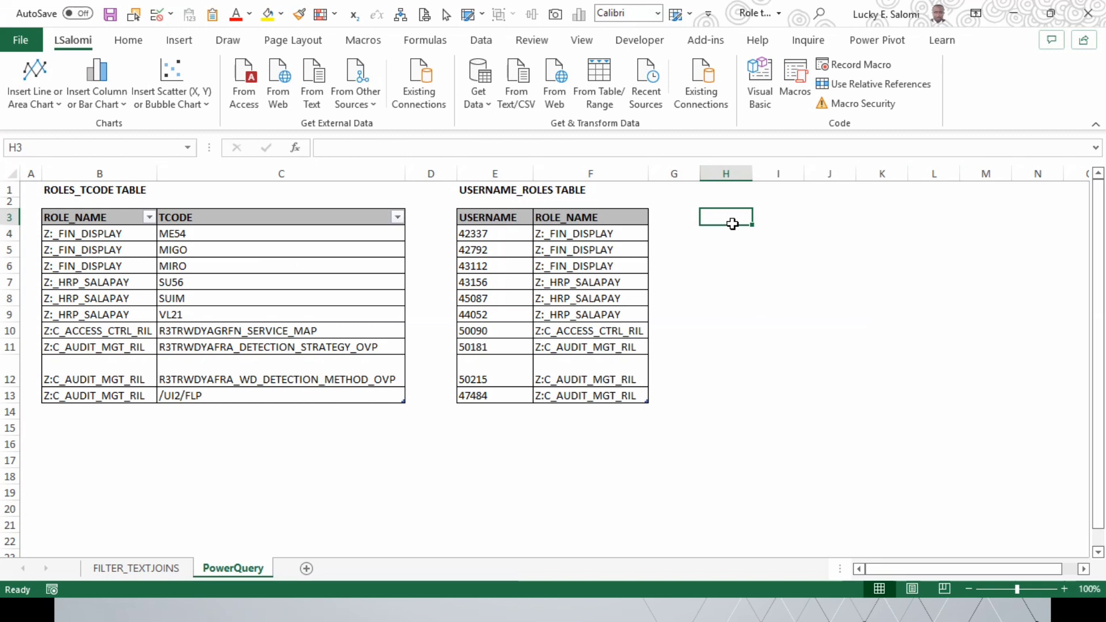
click(478, 42)
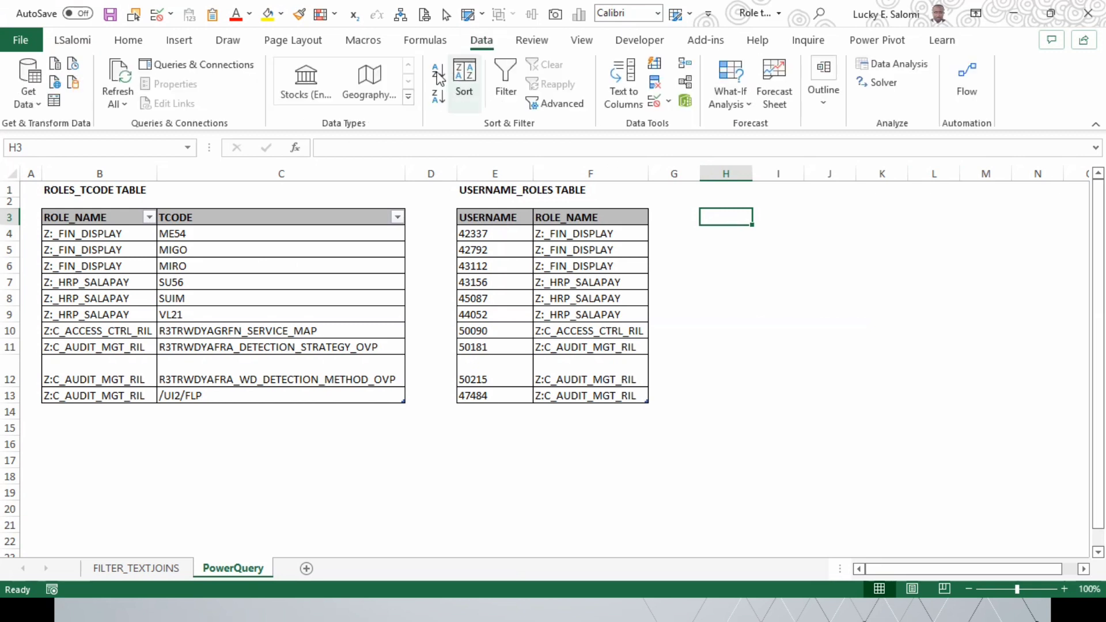
click(201, 66)
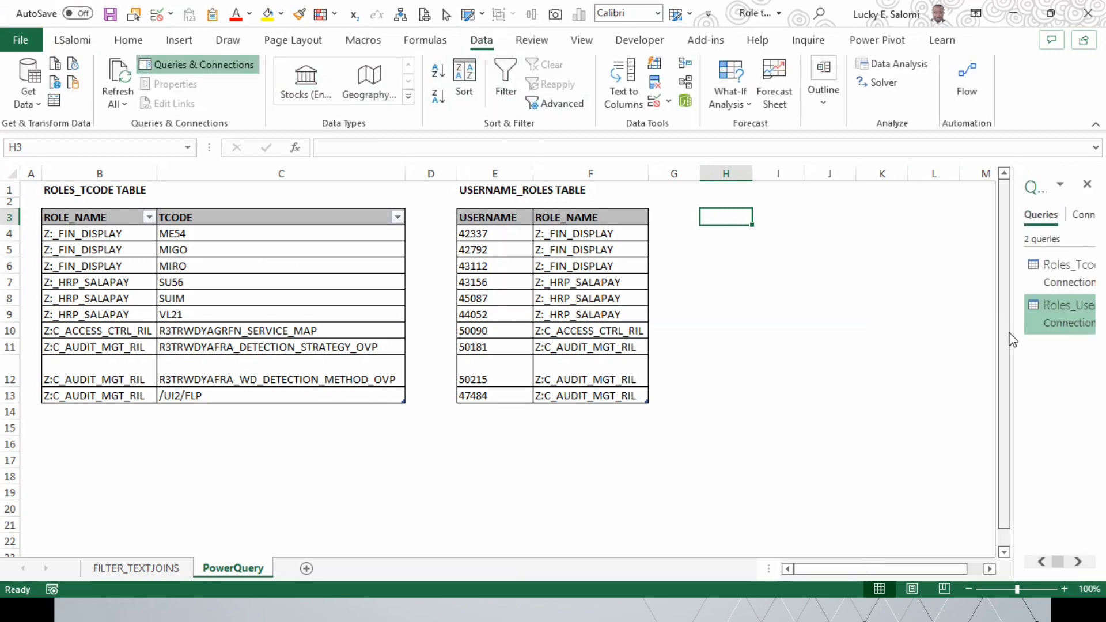
drag(1022, 335, 898, 341)
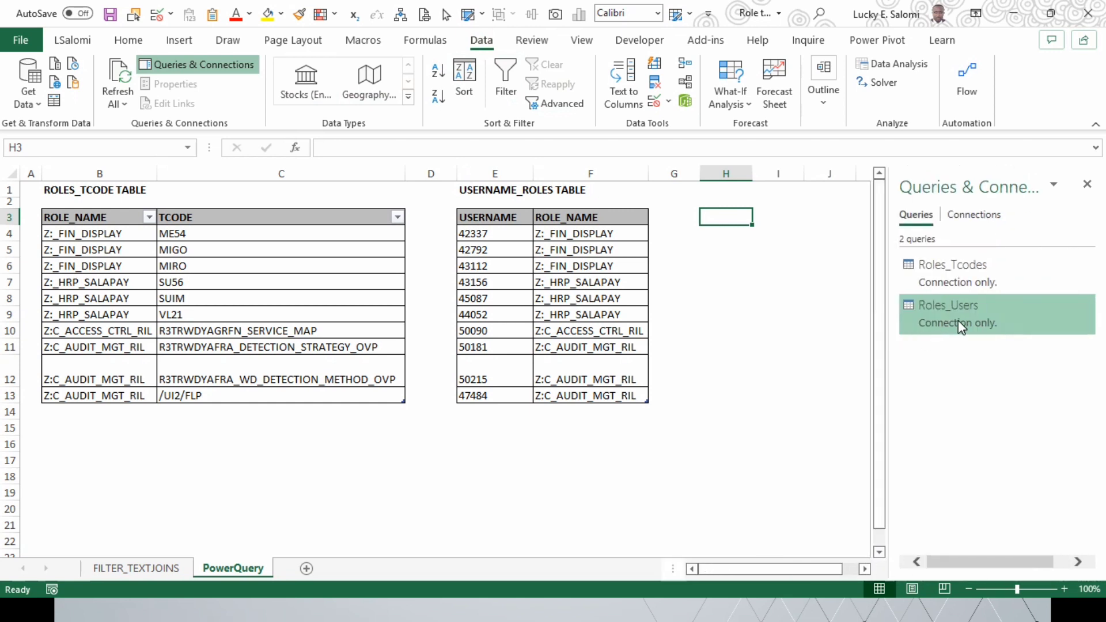
Step: Load the Roles_Tcodes query as a table into the existing worksheet at cell H3
click(963, 267)
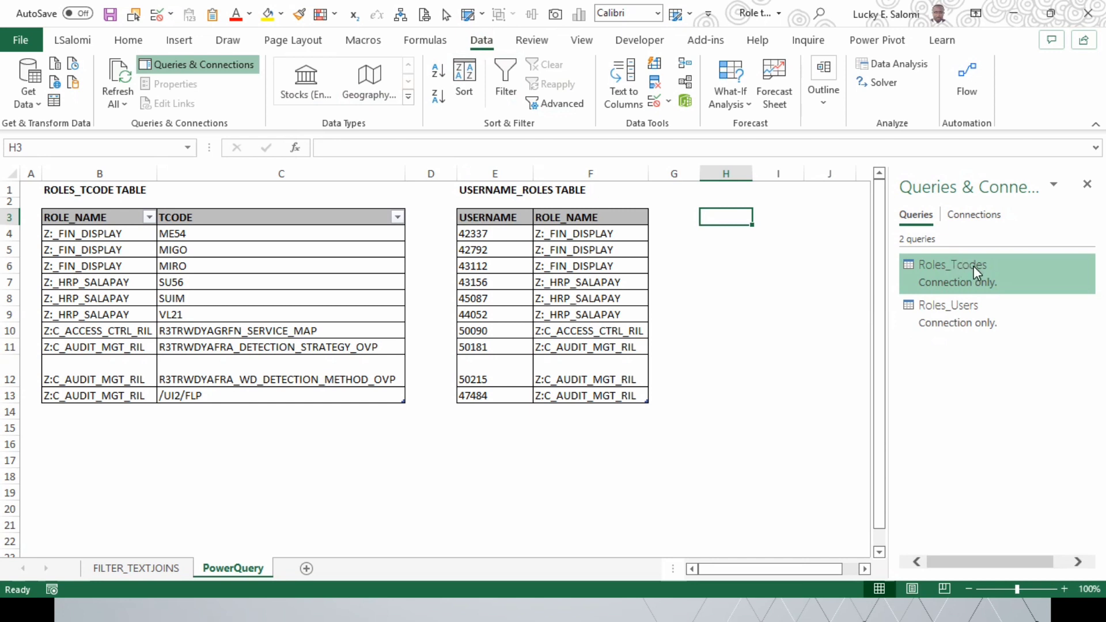
right_click(966, 270)
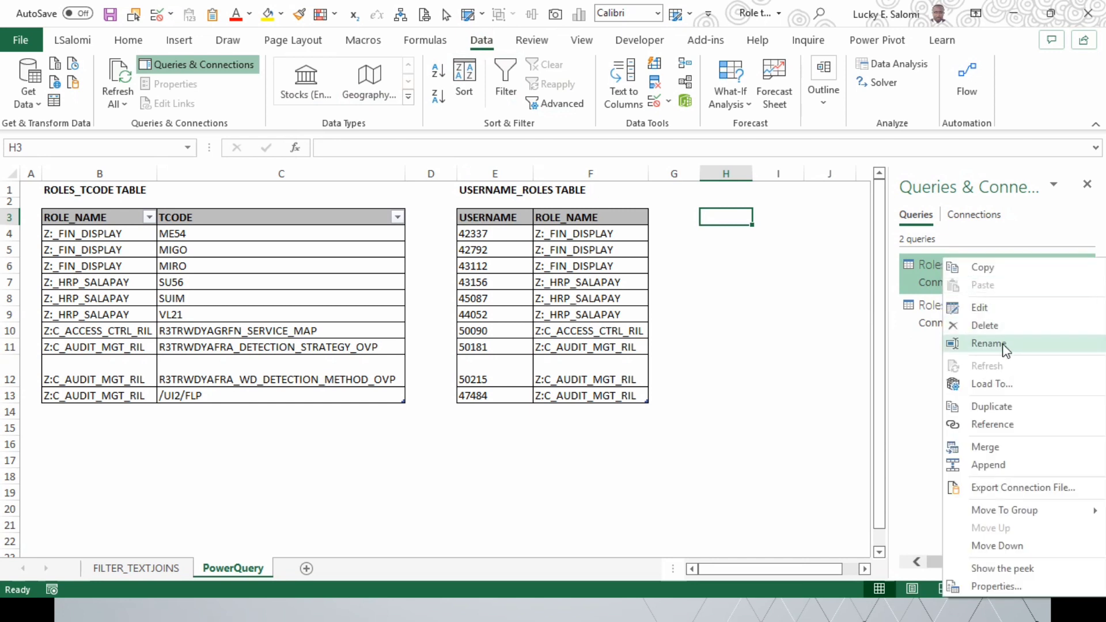
click(1006, 383)
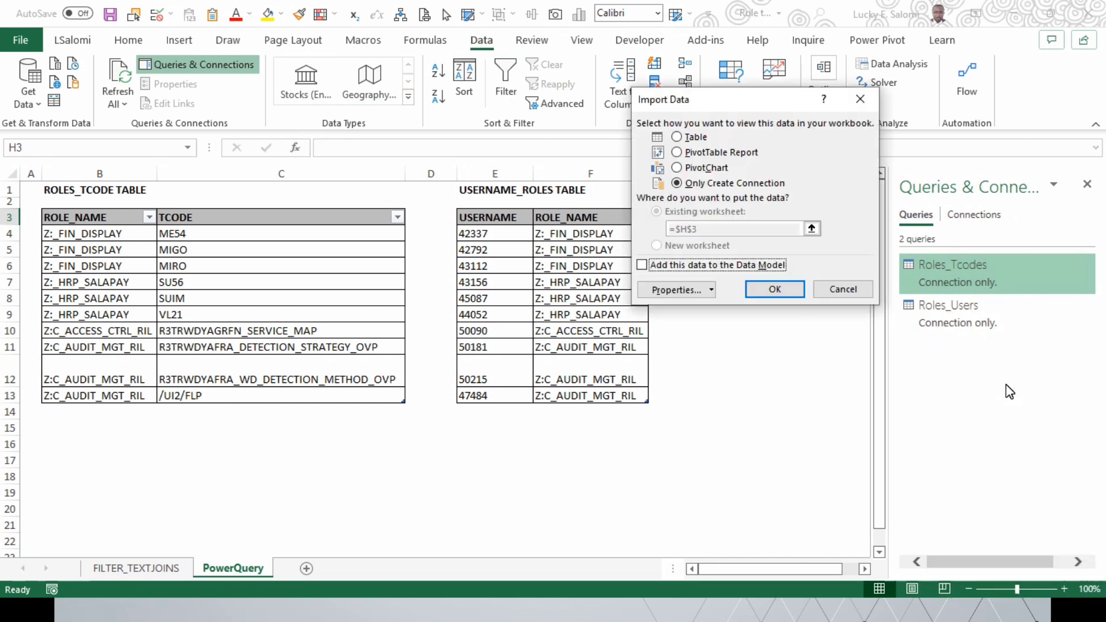
click(691, 141)
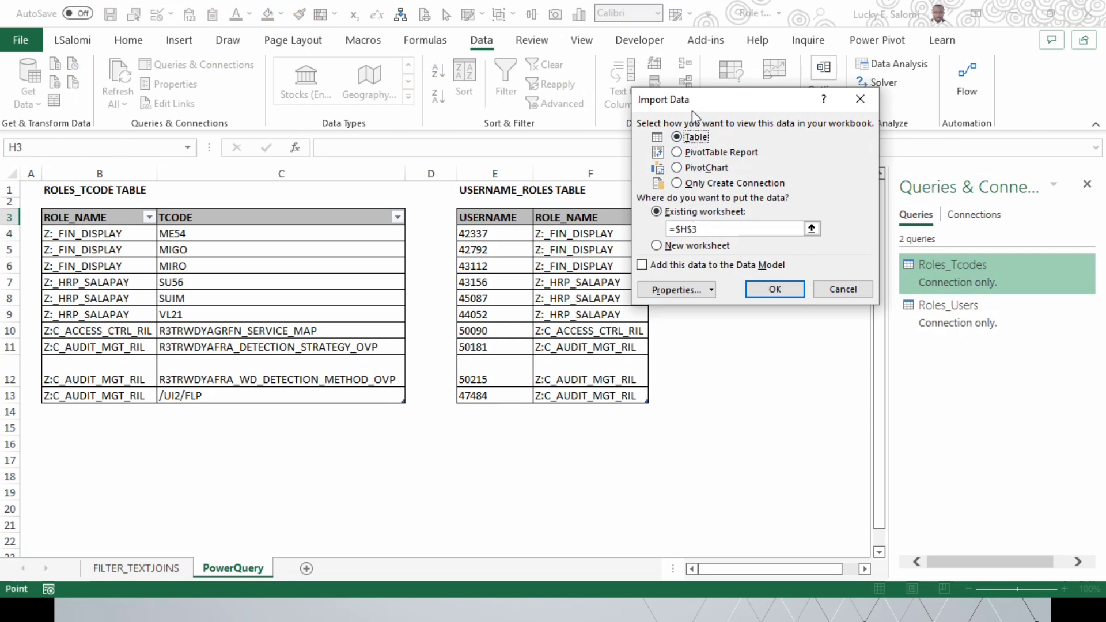
drag(694, 115, 754, 288)
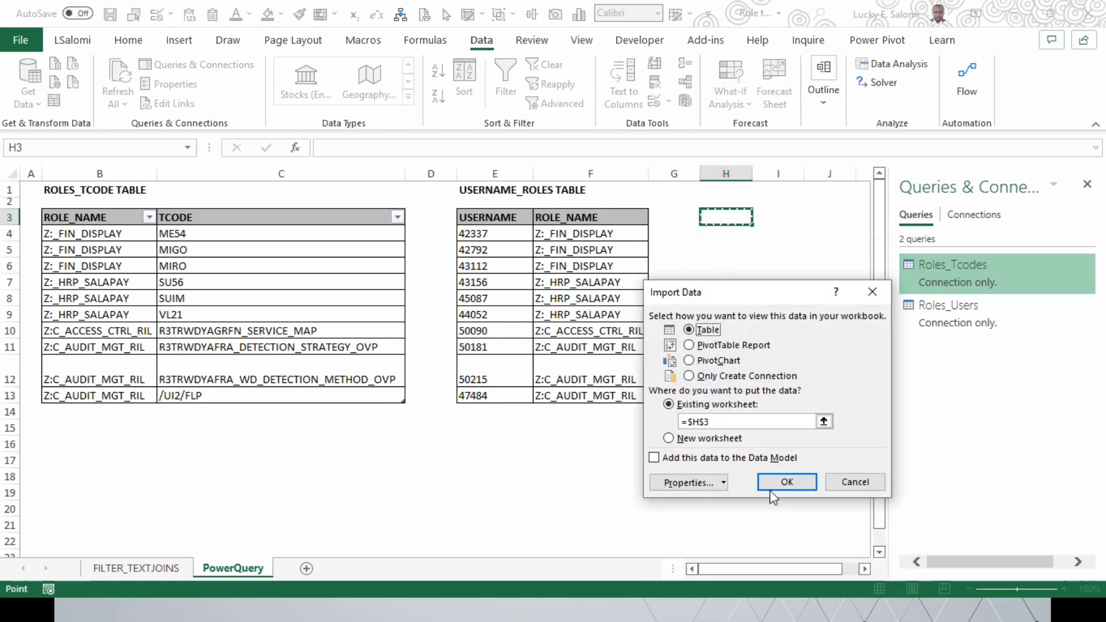
click(784, 481)
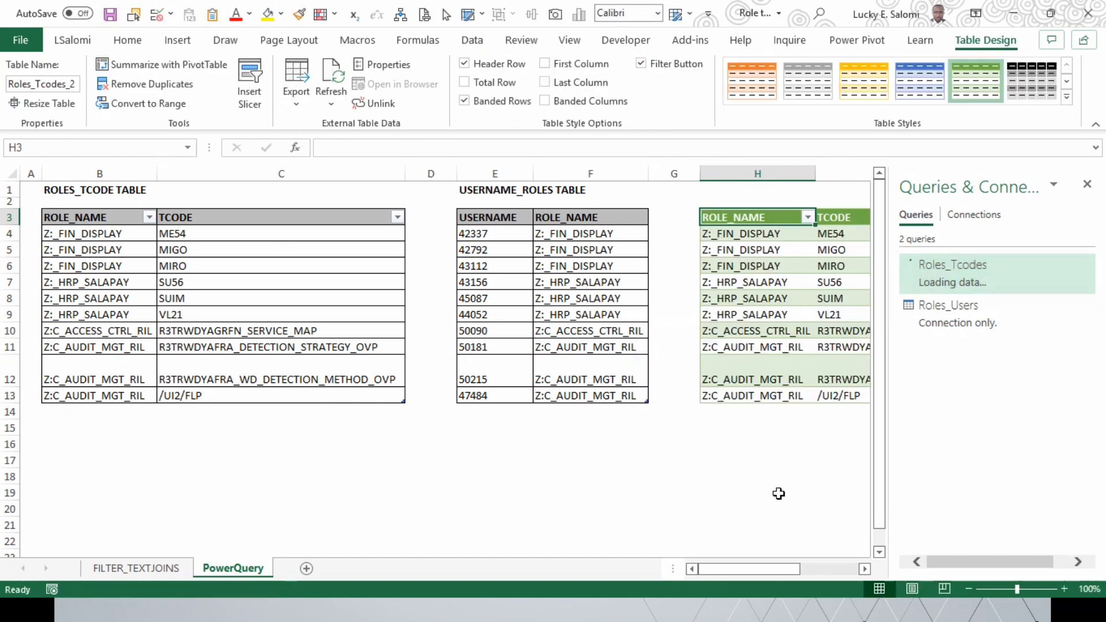
Step: Narrow the loaded table's TCODE column and refresh the table's data
click(865, 569)
click(864, 570)
click(864, 570)
click(864, 569)
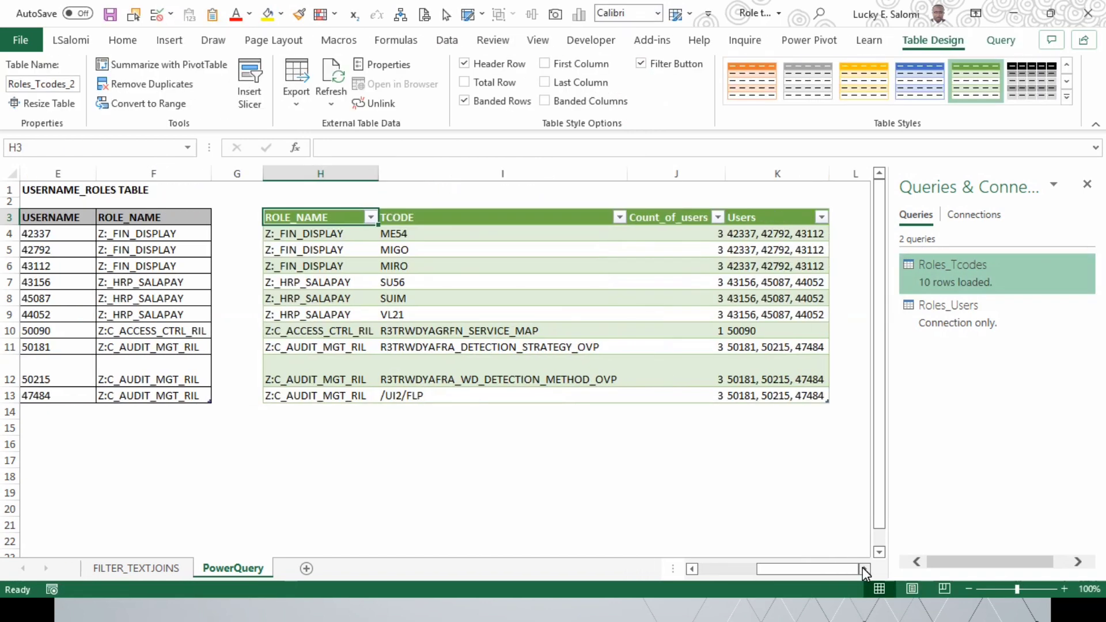
drag(630, 183, 553, 188)
right_click(432, 270)
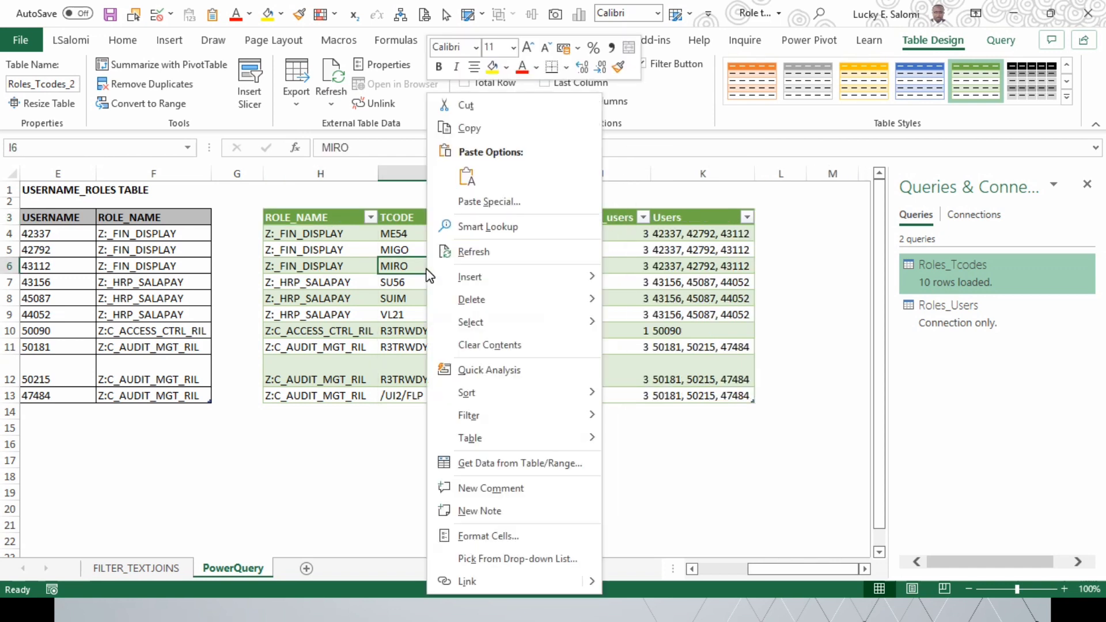
click(496, 251)
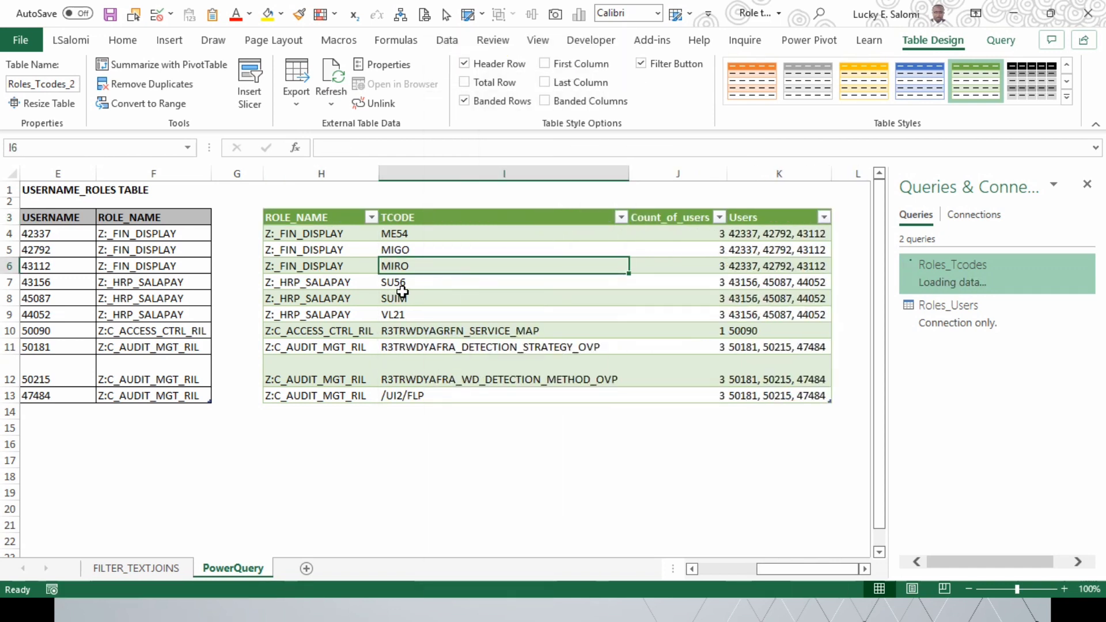
Step: Hide the queries and connections list and narrow the TCODE column of the loaded table
click(369, 273)
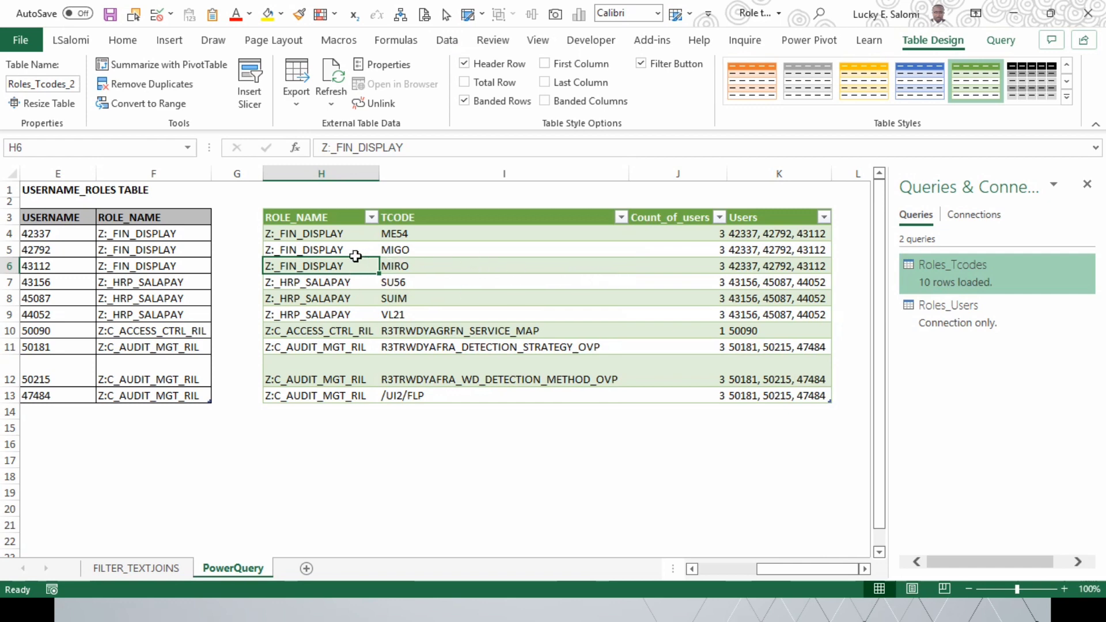
click(331, 241)
click(321, 252)
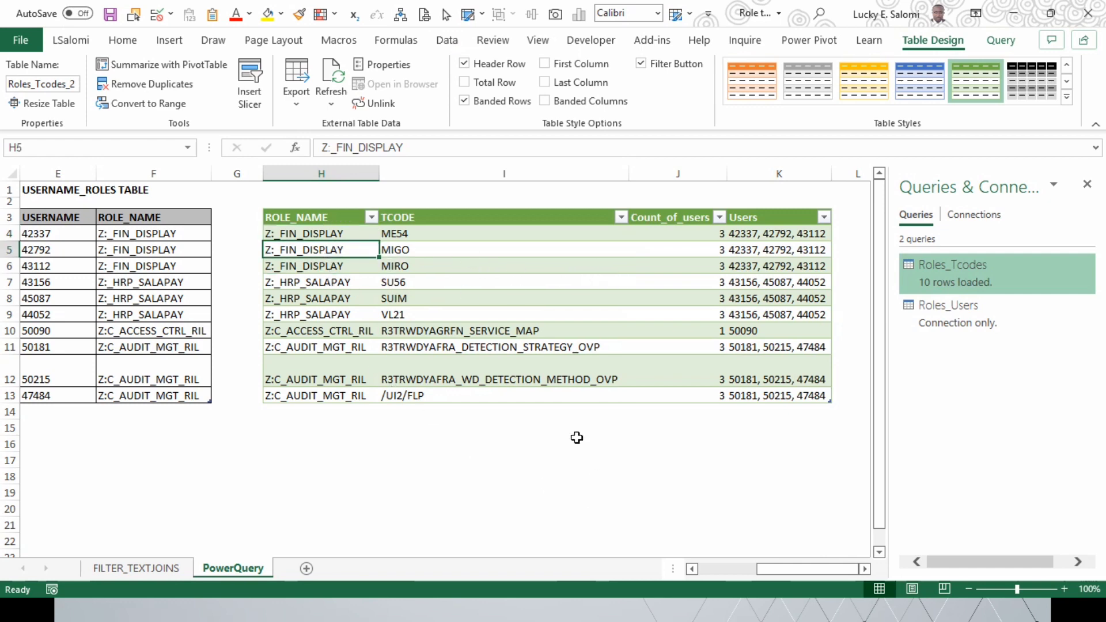
drag(776, 570, 697, 570)
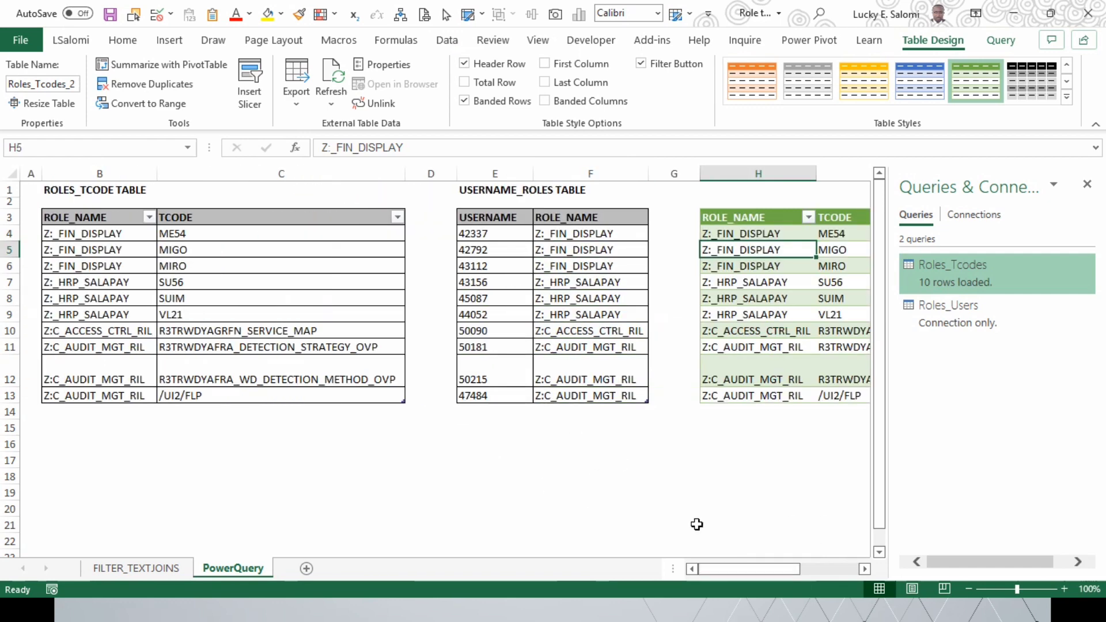
click(1087, 184)
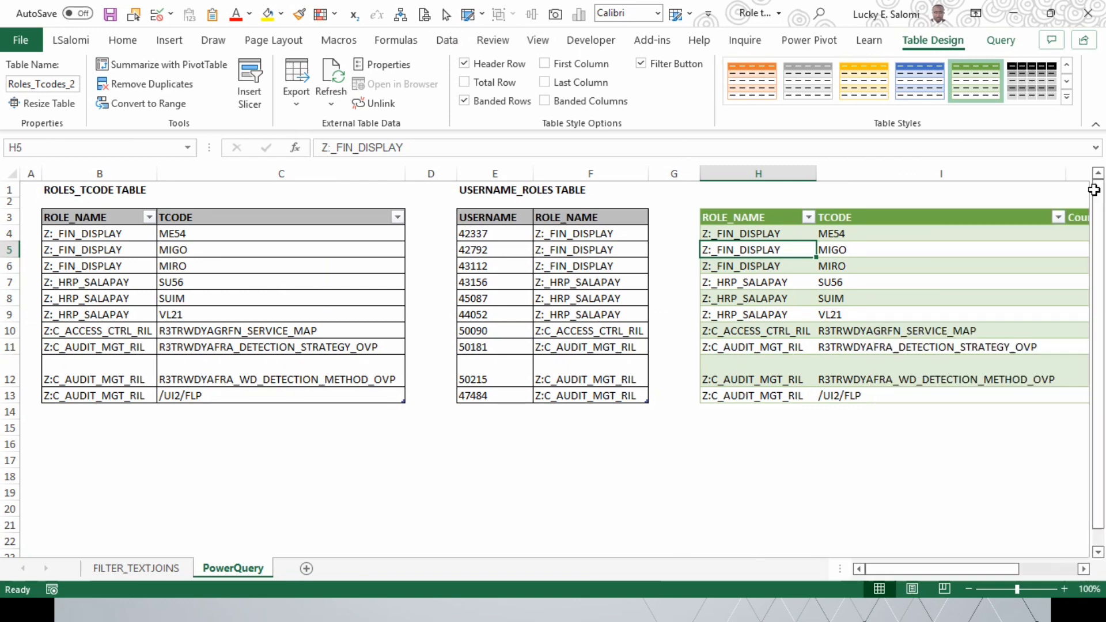
drag(915, 570, 951, 568)
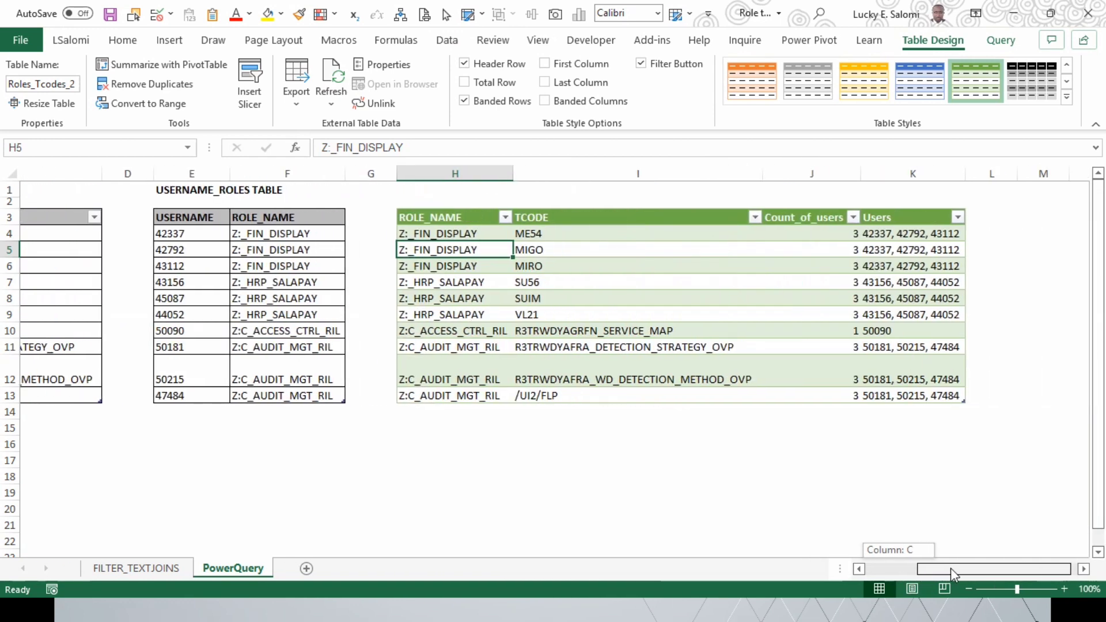
drag(686, 185, 612, 195)
click(503, 337)
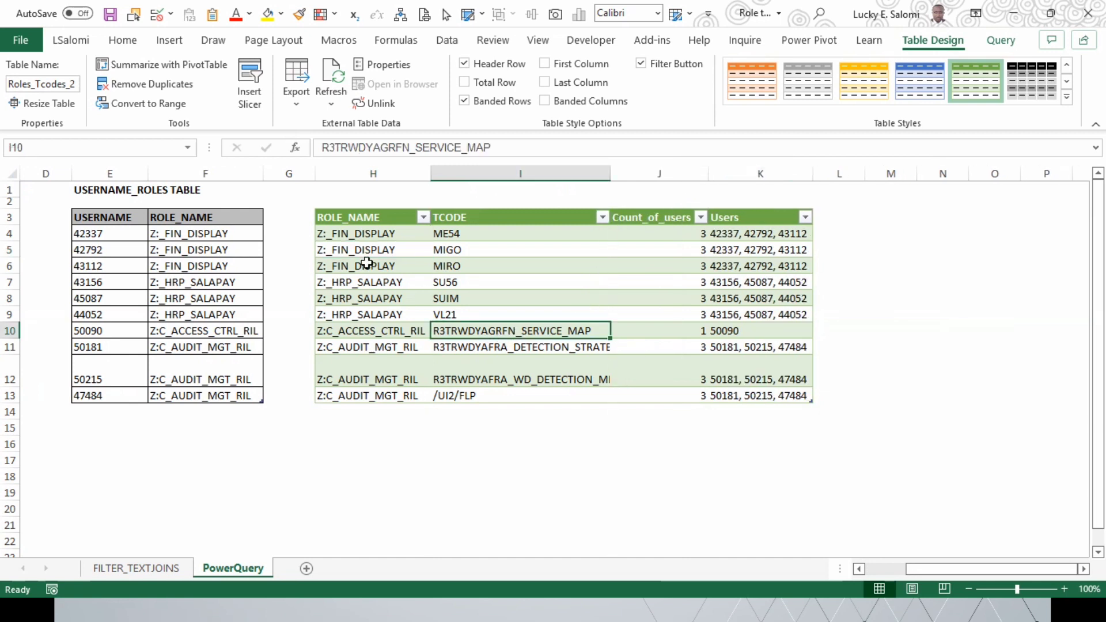
Step: Examine the loaded table's role names row by row alongside their transaction codes, user counts and users
click(398, 241)
click(461, 241)
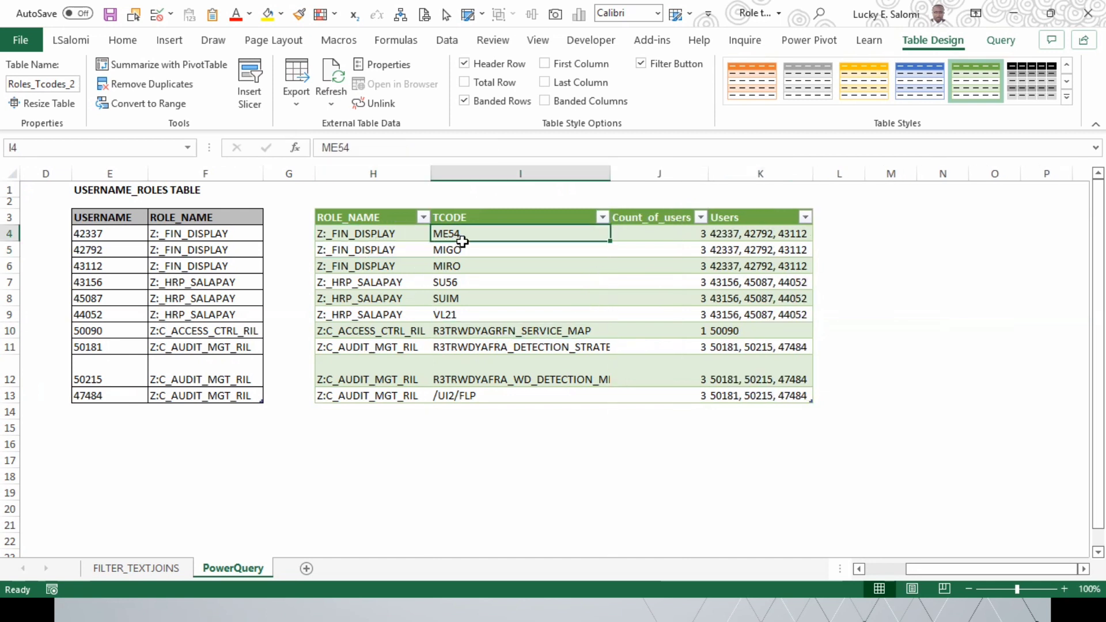
click(392, 241)
click(388, 254)
click(385, 267)
click(378, 287)
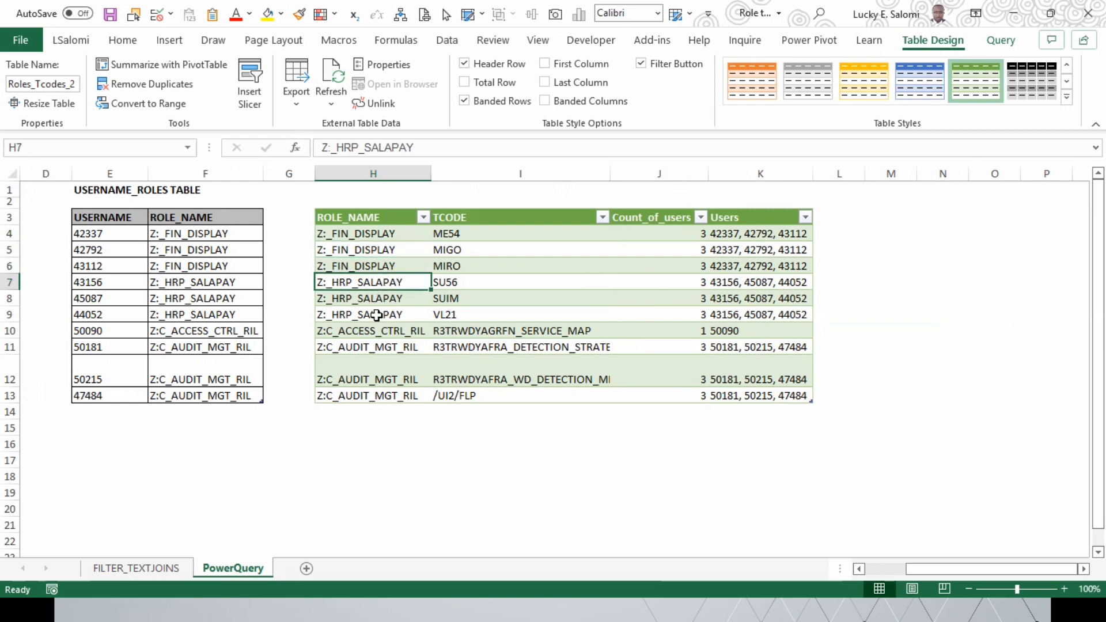
click(372, 298)
click(370, 314)
click(371, 305)
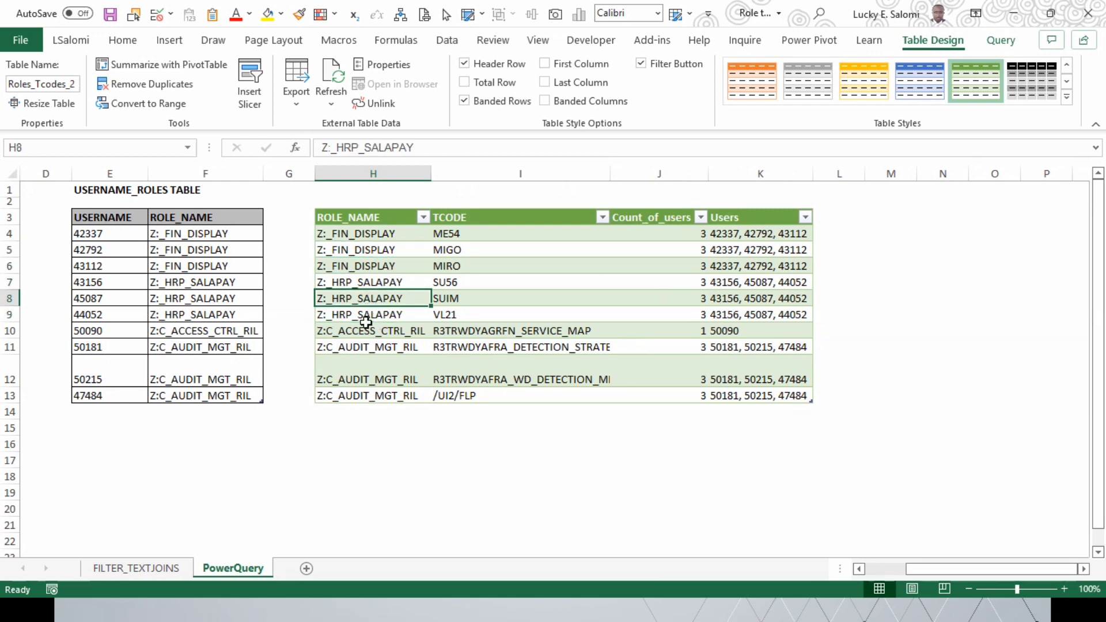
click(367, 319)
click(367, 334)
click(367, 349)
click(372, 378)
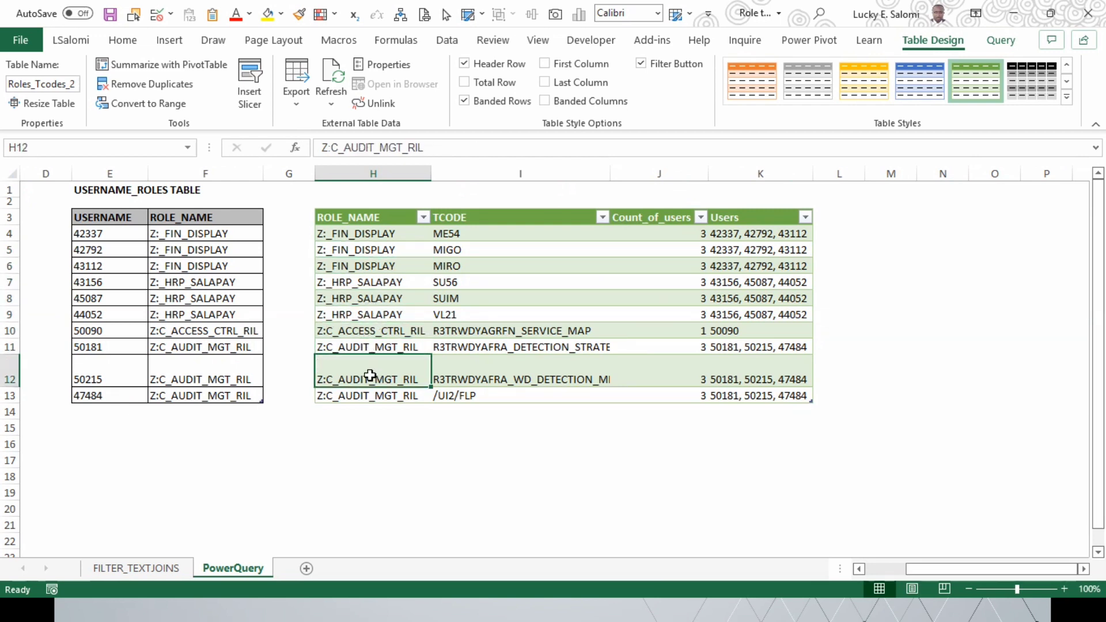
click(369, 396)
click(369, 378)
click(363, 353)
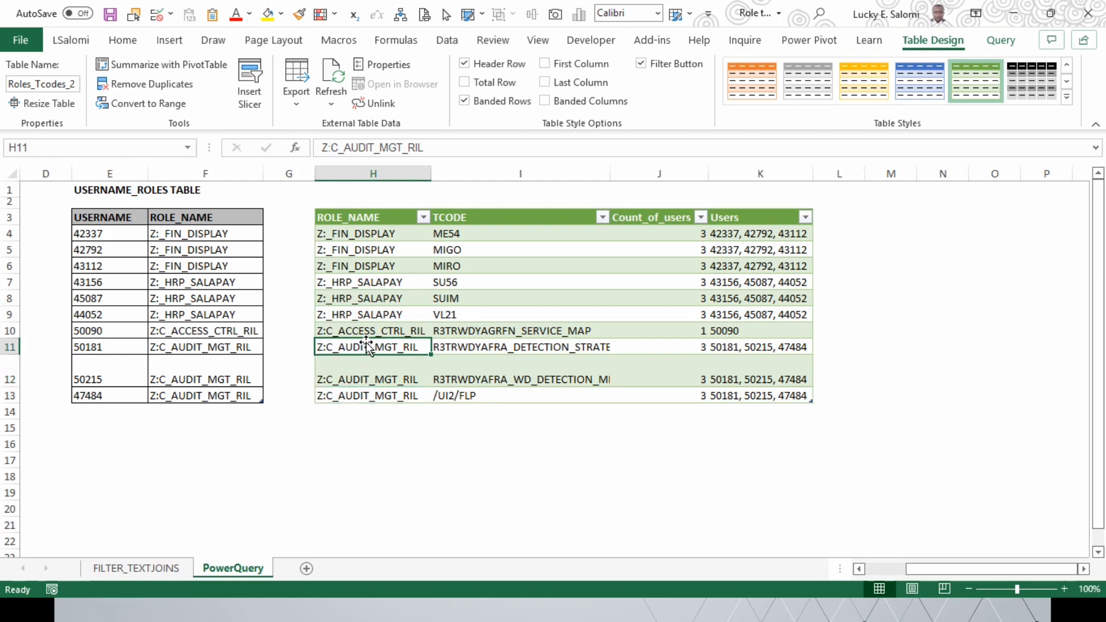